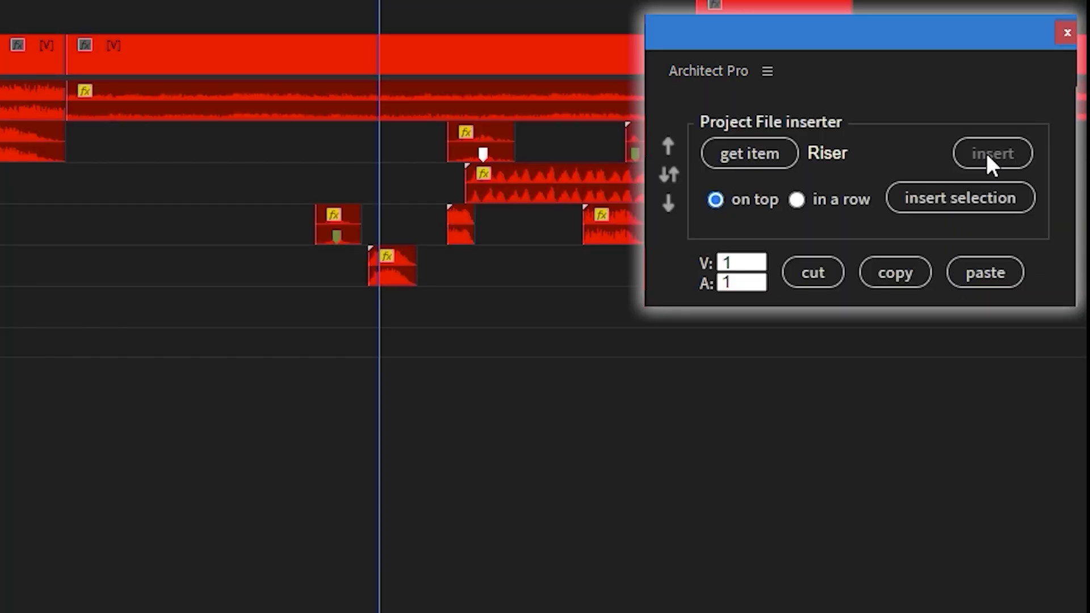
- Insert the Riser clip and footage 1–4 in a row, then store the Adjustment Layer as the insert item
{"action": "left_click", "coordinate": [986, 153]}
{"action": "left_click", "coordinate": [987, 201]}
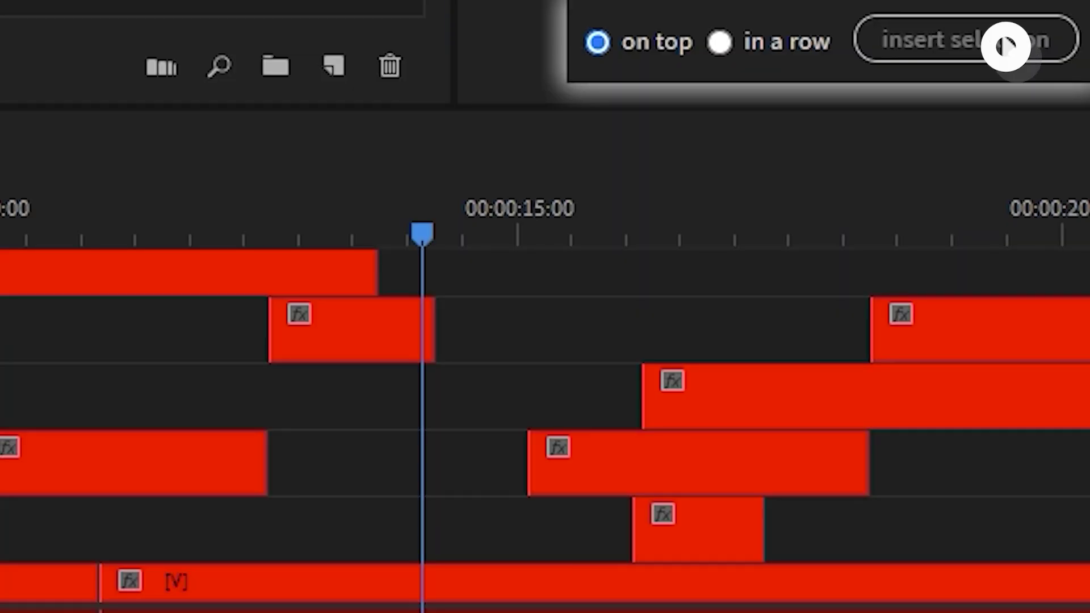
{"action": "left_click", "coordinate": [895, 39]}
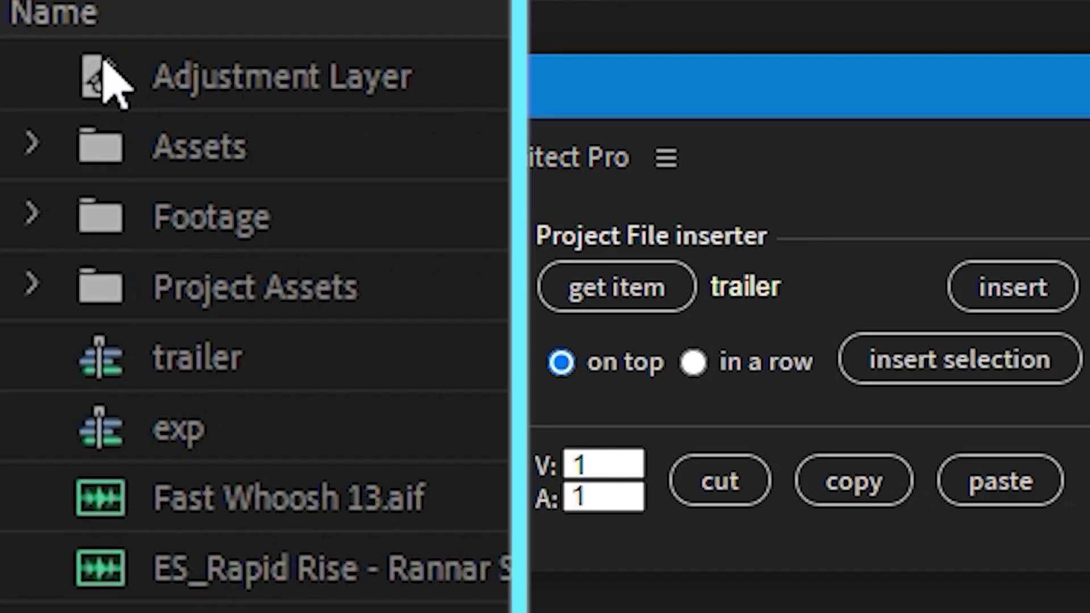
{"action": "left_click", "coordinate": [104, 85]}
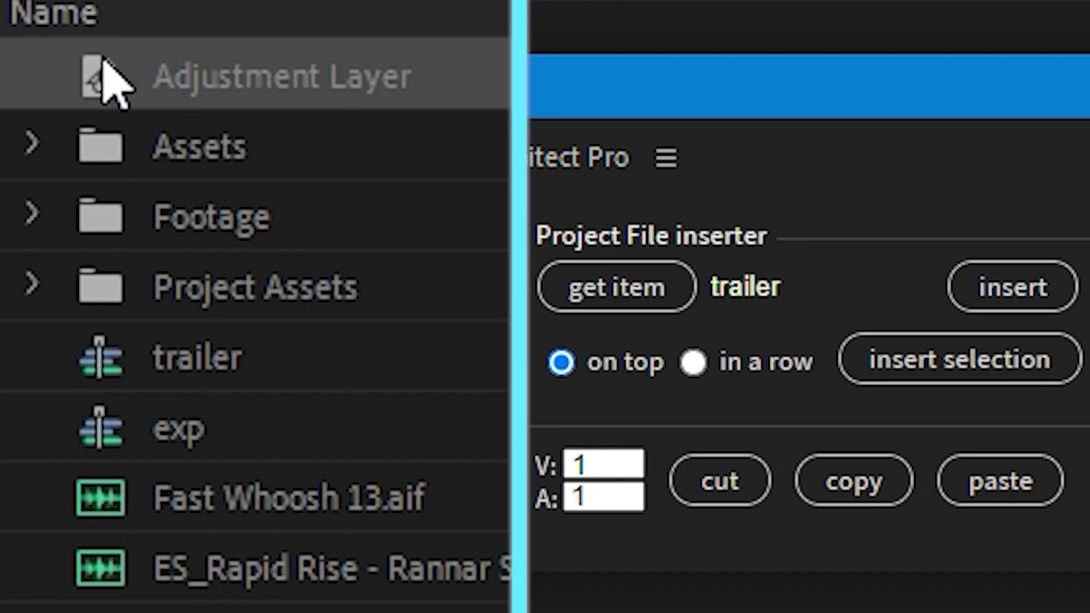
{"action": "left_click", "coordinate": [621, 292]}
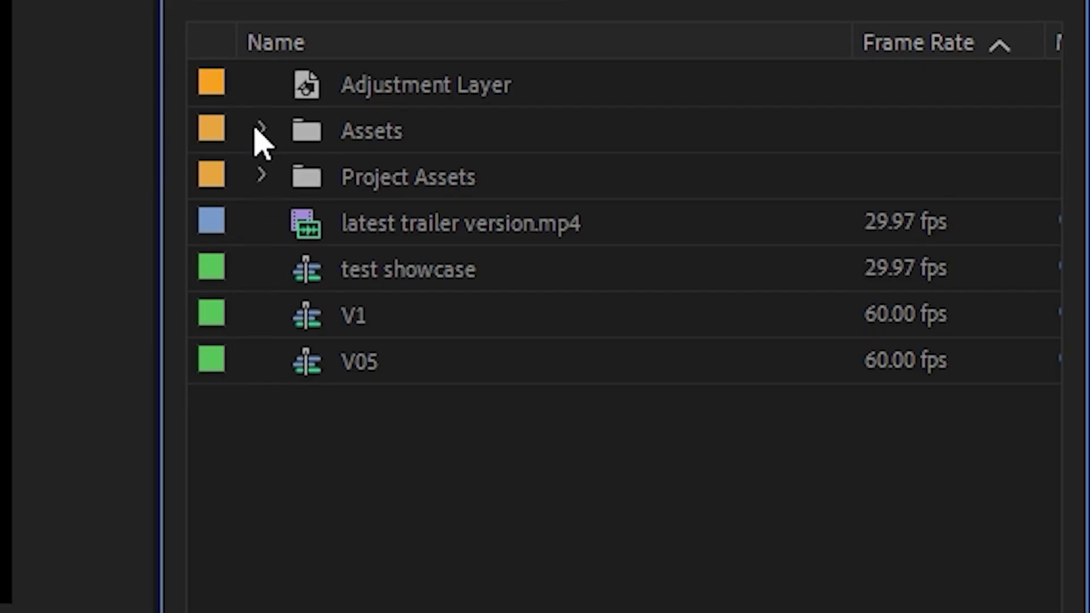
- Expand Assets > SFX > Whoosh and select Sound Effect 5.wav
{"action": "left_click", "coordinate": [256, 129]}
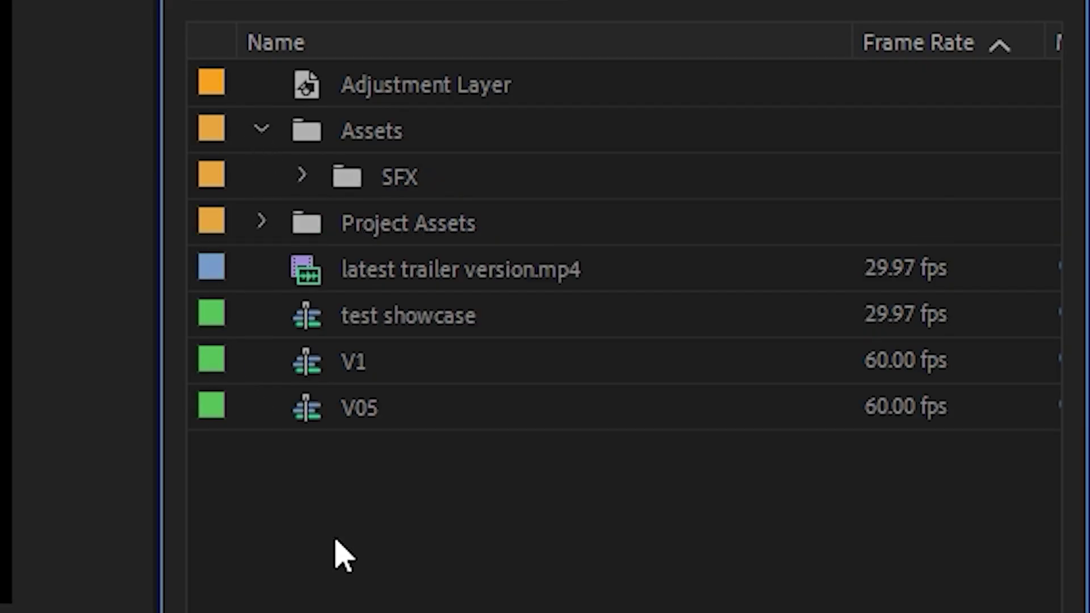
{"action": "left_click", "coordinate": [297, 182]}
{"action": "scroll", "coordinate": [307, 380], "scroll_direction": "down", "scroll_amount": 5}
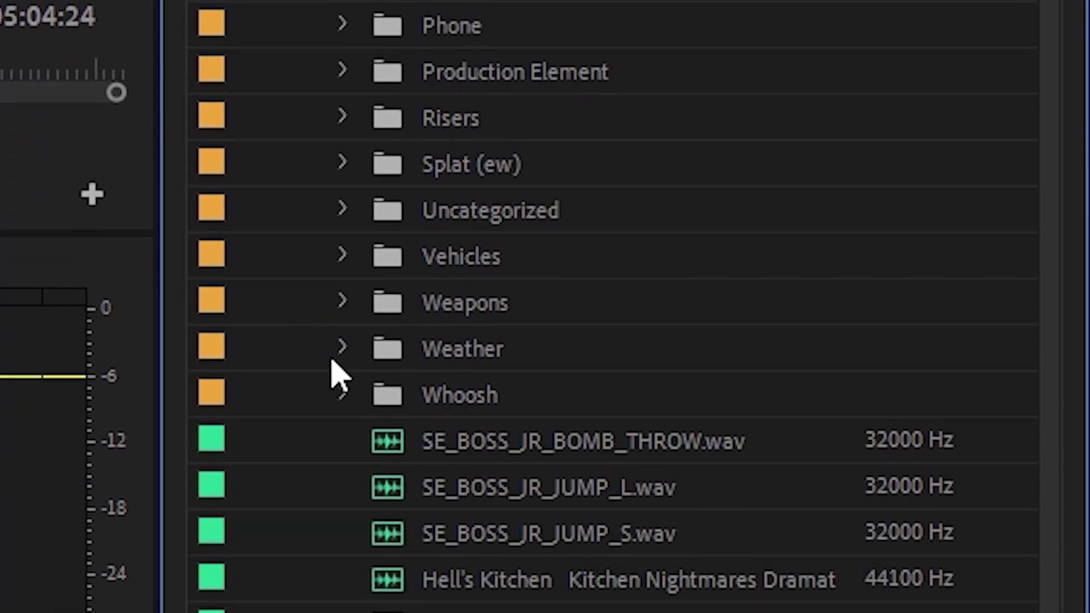
{"action": "left_click", "coordinate": [341, 473]}
{"action": "scroll", "coordinate": [336, 477], "scroll_direction": "down", "scroll_amount": 5}
{"action": "left_click", "coordinate": [536, 365]}
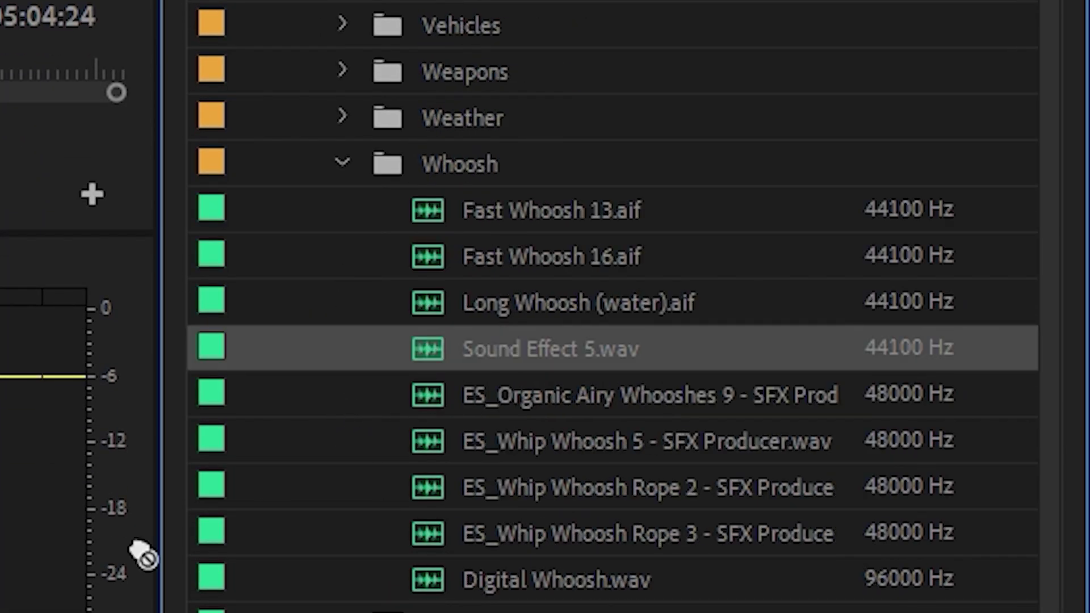
- Insert Adjustment Layers with F1 at five different playhead positions
{"action": "key", "text": "F1"}
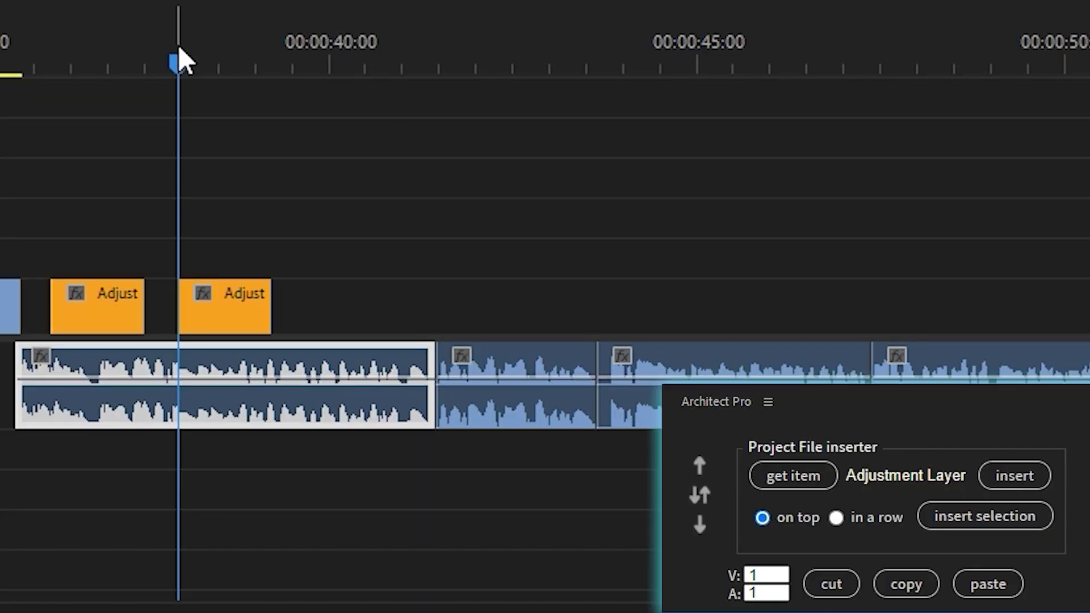
{"action": "left_click", "coordinate": [133, 34]}
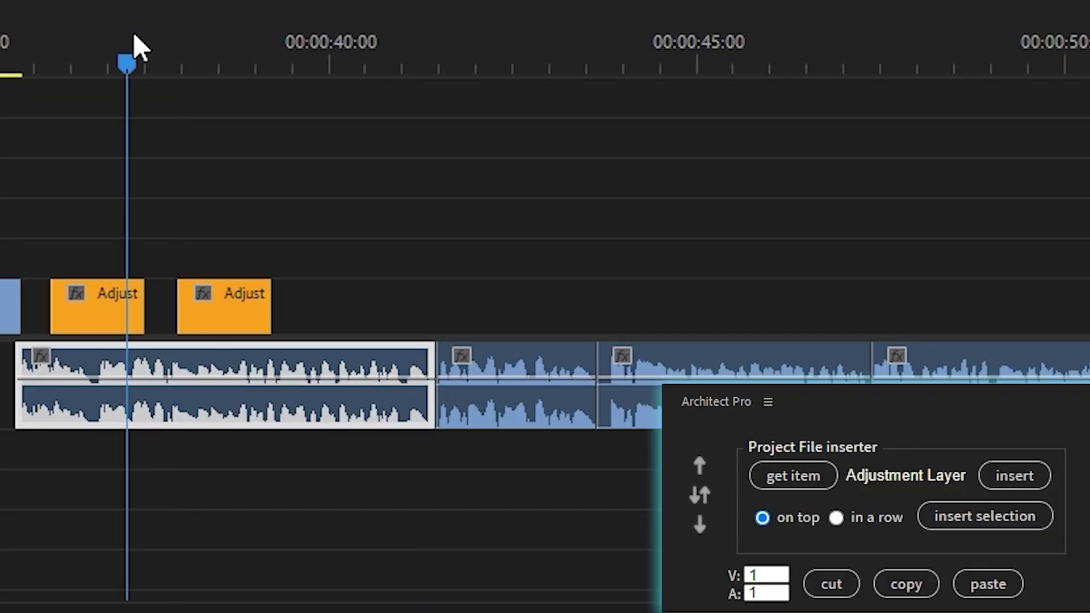
{"action": "key", "text": "F1"}
{"action": "left_click", "coordinate": [235, 62]}
{"action": "key", "text": "F1"}
{"action": "left_click_drag", "start_coordinate": [265, 62], "coordinate": [653, 74]}
{"action": "key", "text": "F1"}
{"action": "key", "text": "F1"}
{"action": "key", "text": "F1"}
{"action": "key", "text": "F1"}
{"action": "key", "text": "F1"}
{"action": "left_click_drag", "start_coordinate": [555, 46], "coordinate": [329, 66]}
{"action": "key", "text": "F1"}
{"action": "key", "text": "F1"}
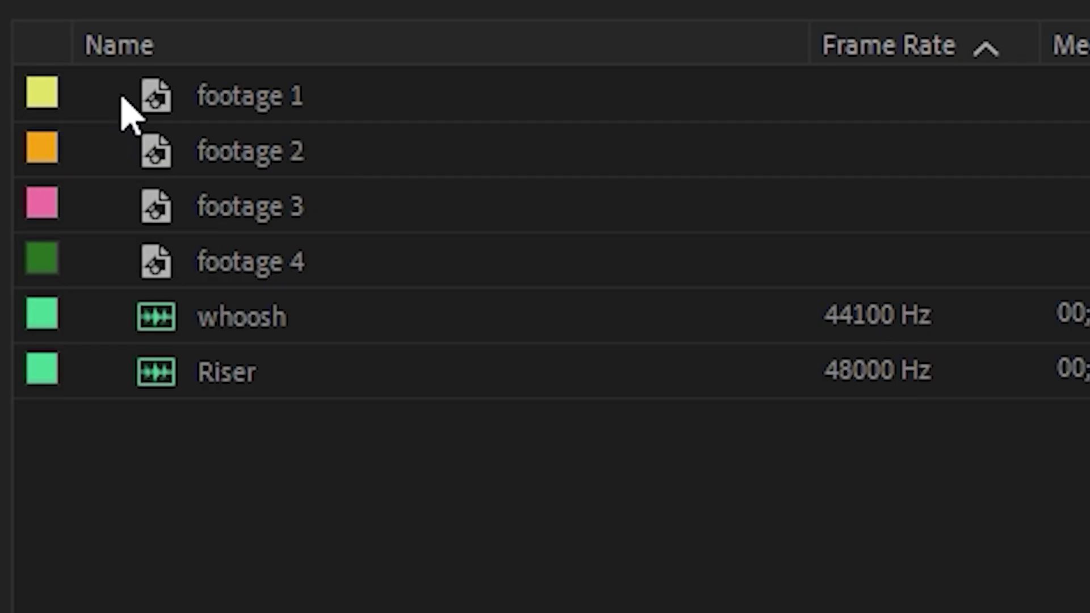
- Insert footage 1–4 end to end at the playhead, then select Timelines shortcut.png
{"action": "left_click_drag", "start_coordinate": [115, 86], "coordinate": [219, 241]}
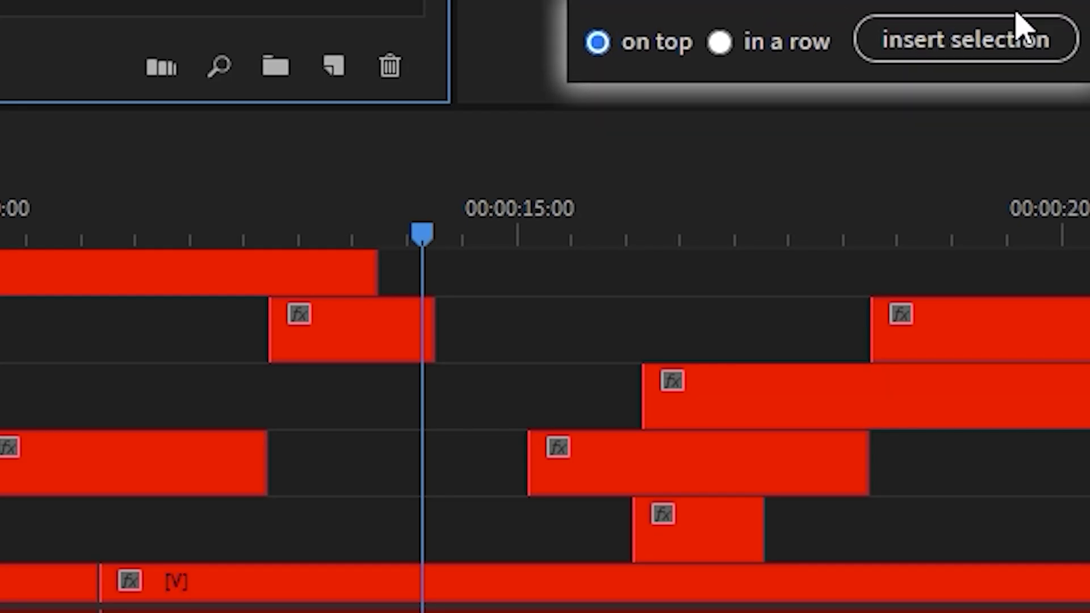
{"action": "left_click", "coordinate": [1007, 45]}
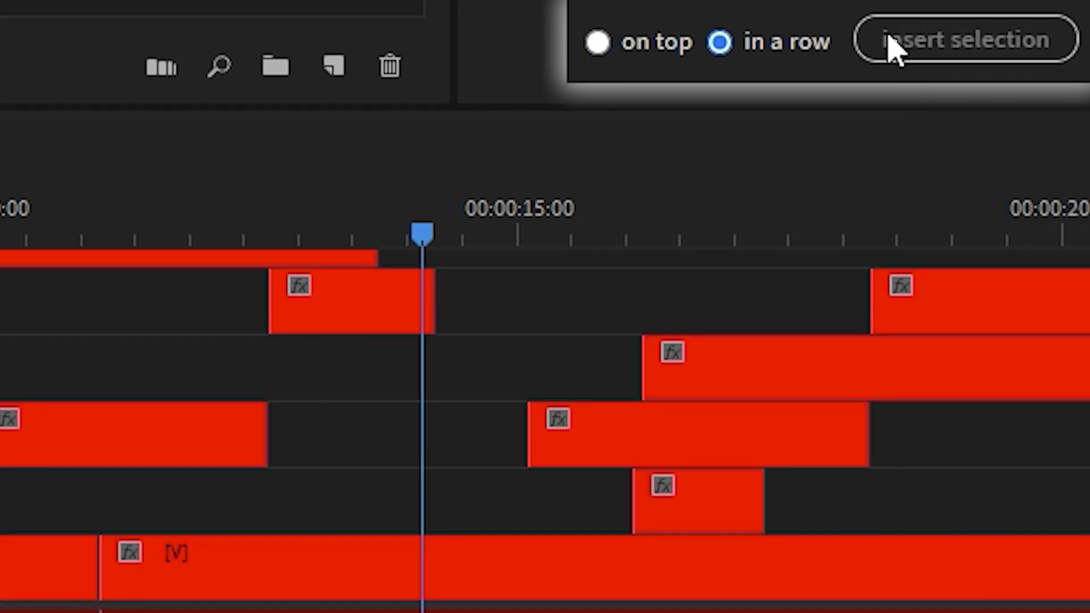
{"action": "left_click", "coordinate": [892, 41]}
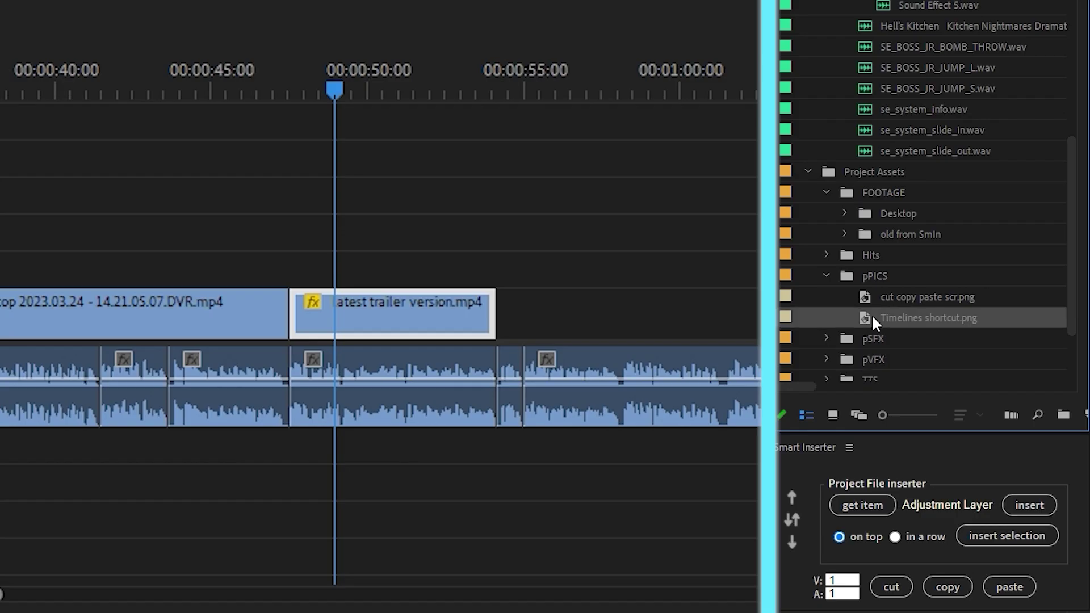
{"action": "left_click", "coordinate": [871, 316]}
- Insert the image, se_system_slide_in.wav and the Hell's Kitchen audio at successive playhead positions
{"action": "key", "text": "."}
{"action": "left_click", "coordinate": [430, 86]}
{"action": "left_click", "coordinate": [913, 131]}
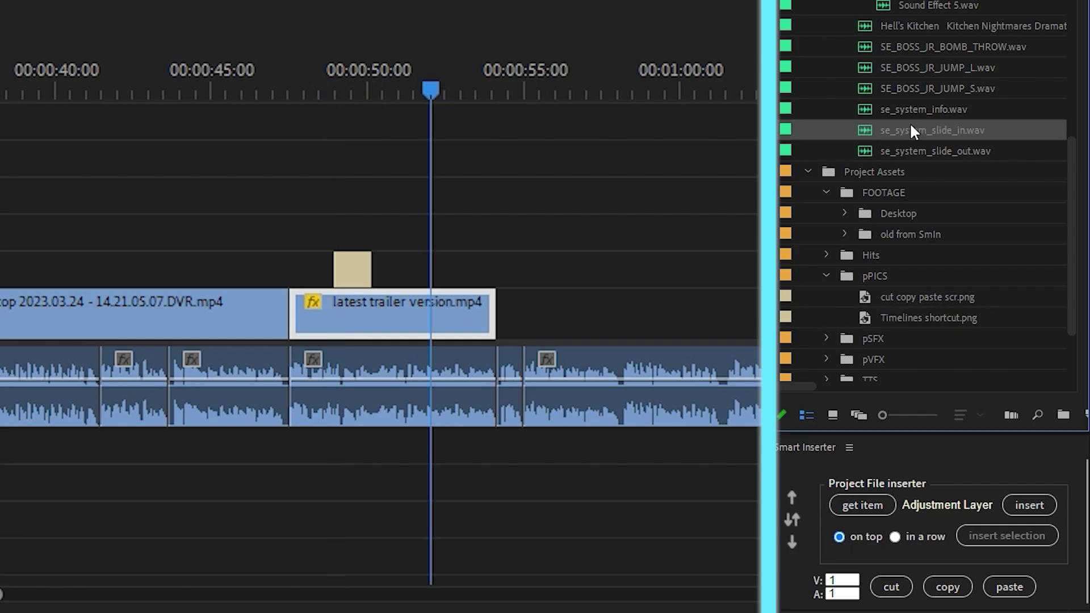
{"action": "left_click", "coordinate": [1015, 542]}
{"action": "left_click_drag", "start_coordinate": [425, 94], "coordinate": [461, 96]}
{"action": "left_click", "coordinate": [954, 29]}
{"action": "left_click", "coordinate": [1004, 538]}
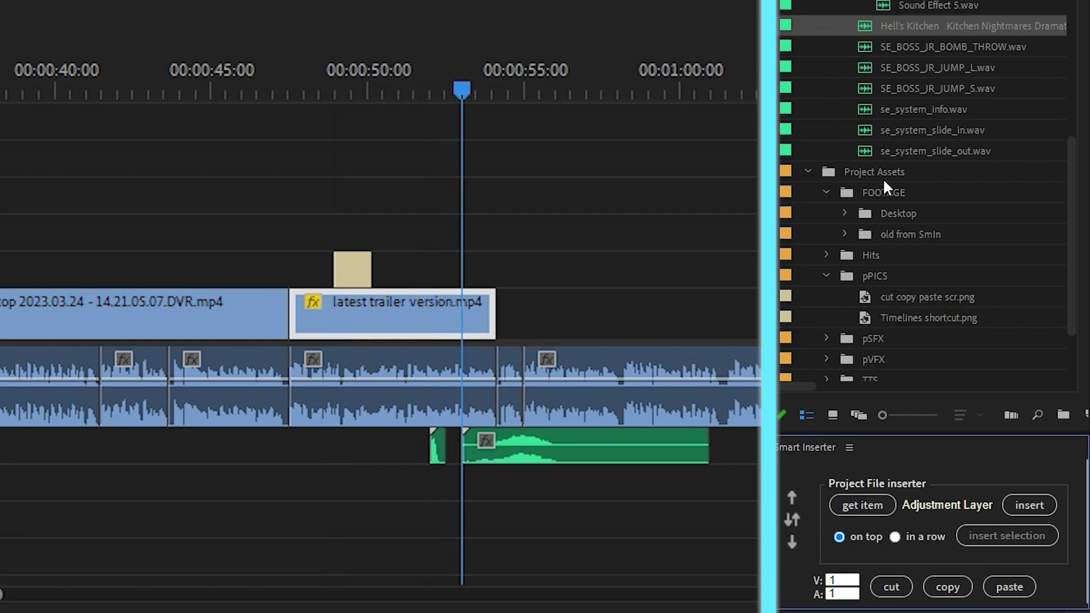
- Insert cut copy paste scr.png, ES_Rise From Hell and ES_Riser Suction 4 at the playhead
{"action": "left_click", "coordinate": [916, 293]}
{"action": "left_click", "coordinate": [1008, 537]}
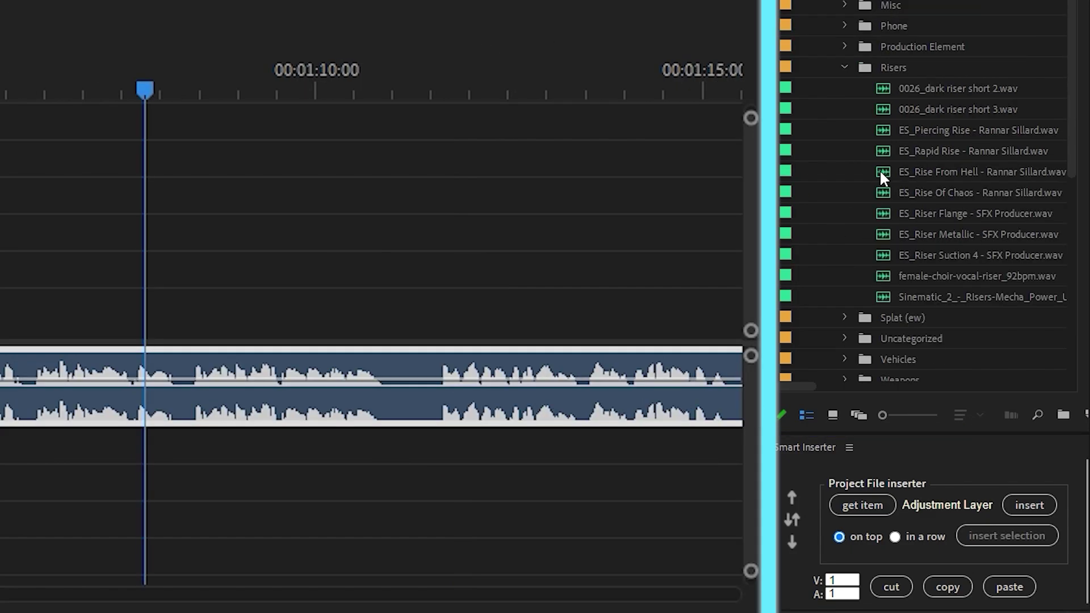
{"action": "left_click", "coordinate": [883, 172]}
{"action": "left_click", "coordinate": [1008, 537]}
{"action": "left_click_drag", "start_coordinate": [343, 91], "coordinate": [451, 90]}
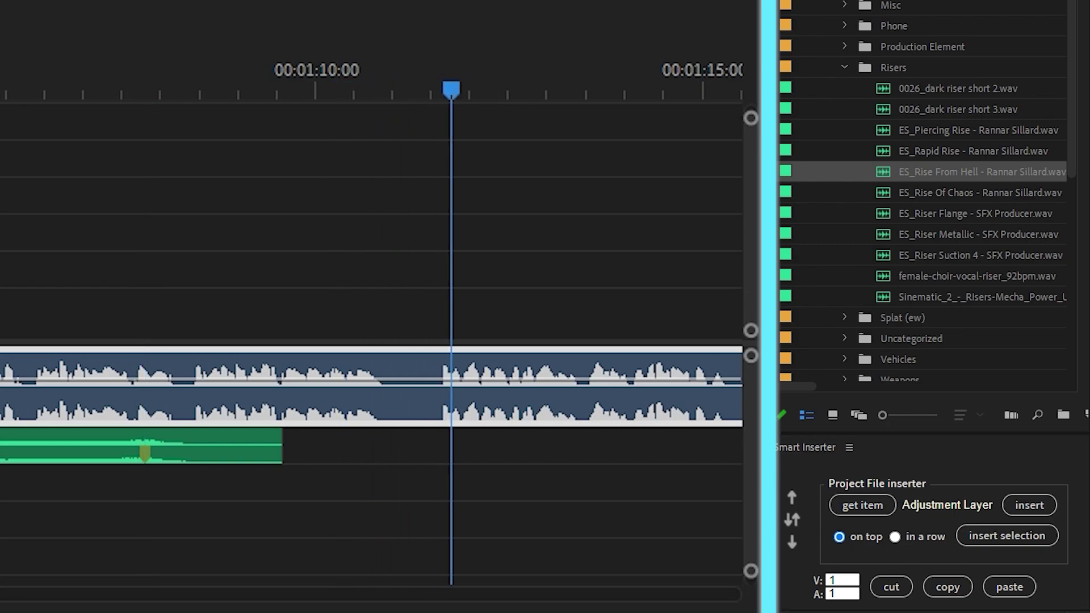
{"action": "left_click", "coordinate": [882, 255]}
{"action": "left_click", "coordinate": [1006, 535]}
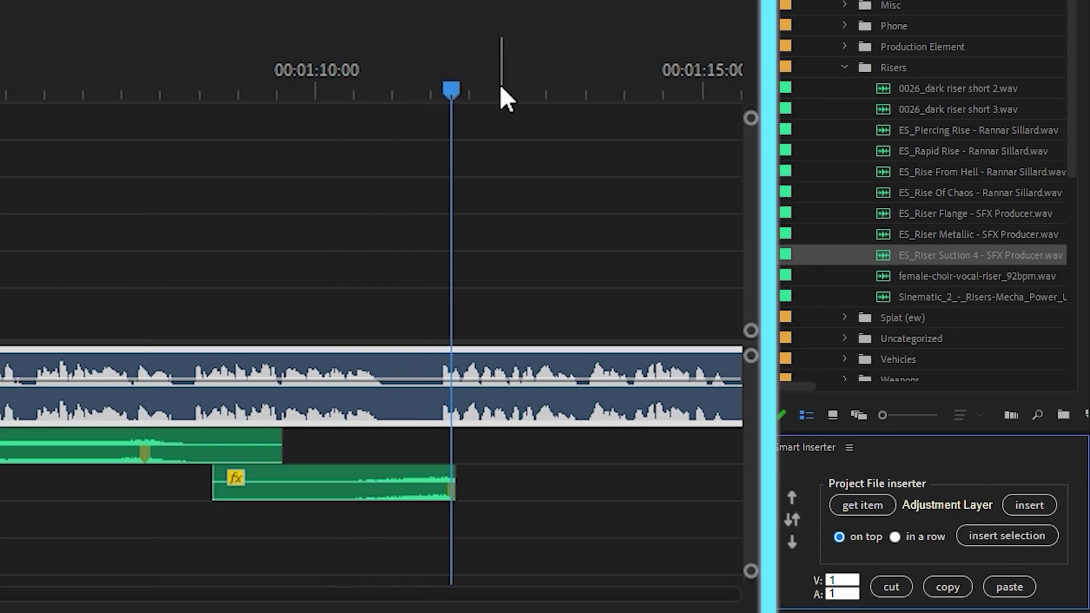
- Insert female-choir-vocal-riser_92bpm.wav, then ES_Rise From Hell with KF - TST - Booms - (51).wav together
{"action": "left_click", "coordinate": [588, 85]}
{"action": "left_click", "coordinate": [891, 276]}
{"action": "left_click", "coordinate": [1013, 537]}
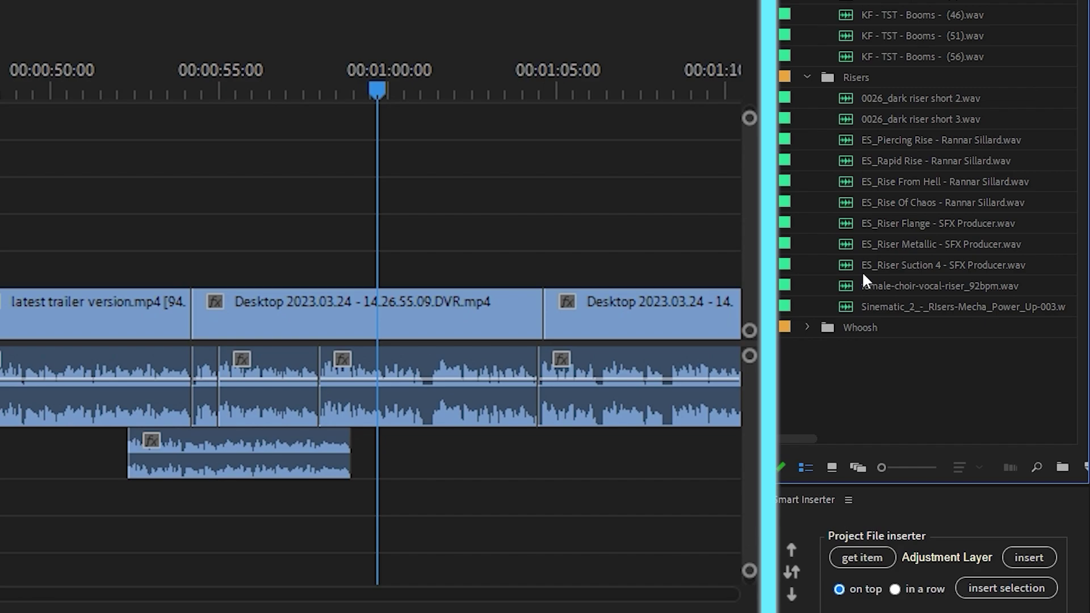
{"action": "left_click", "coordinate": [846, 180]}
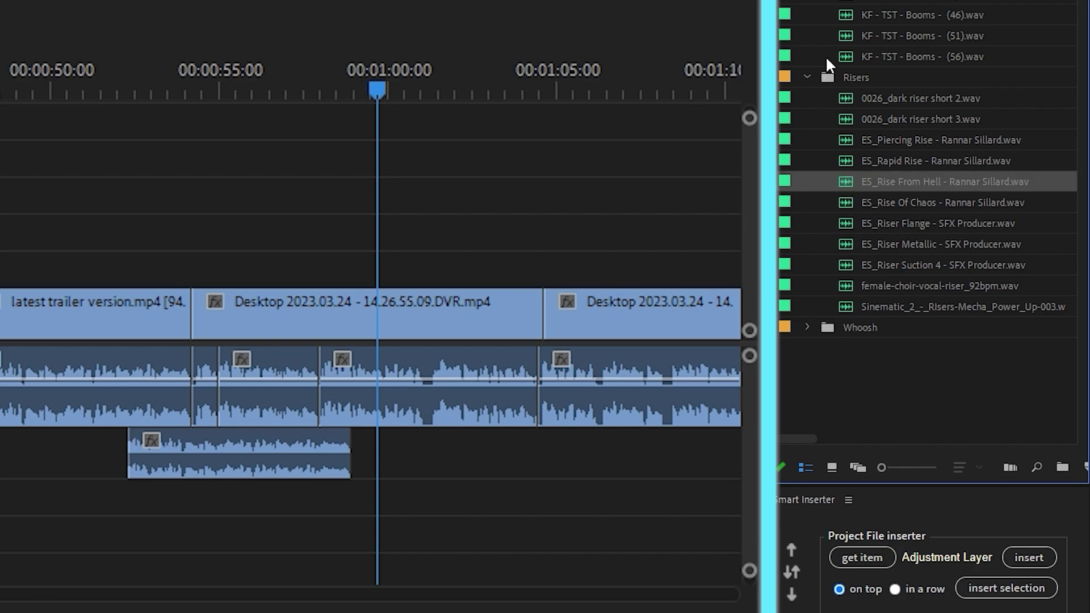
{"action": "left_click", "coordinate": [843, 37], "text": "ctrl"}
{"action": "left_click", "coordinate": [1006, 588]}
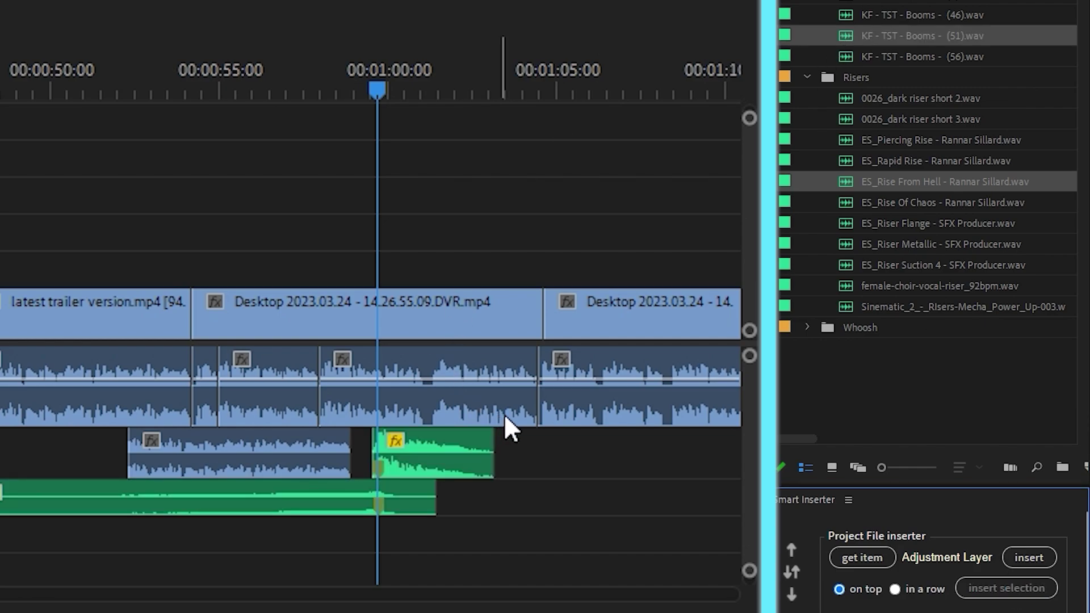
{"action": "scroll", "coordinate": [530, 487], "scroll_direction": "up", "scroll_amount": 8}
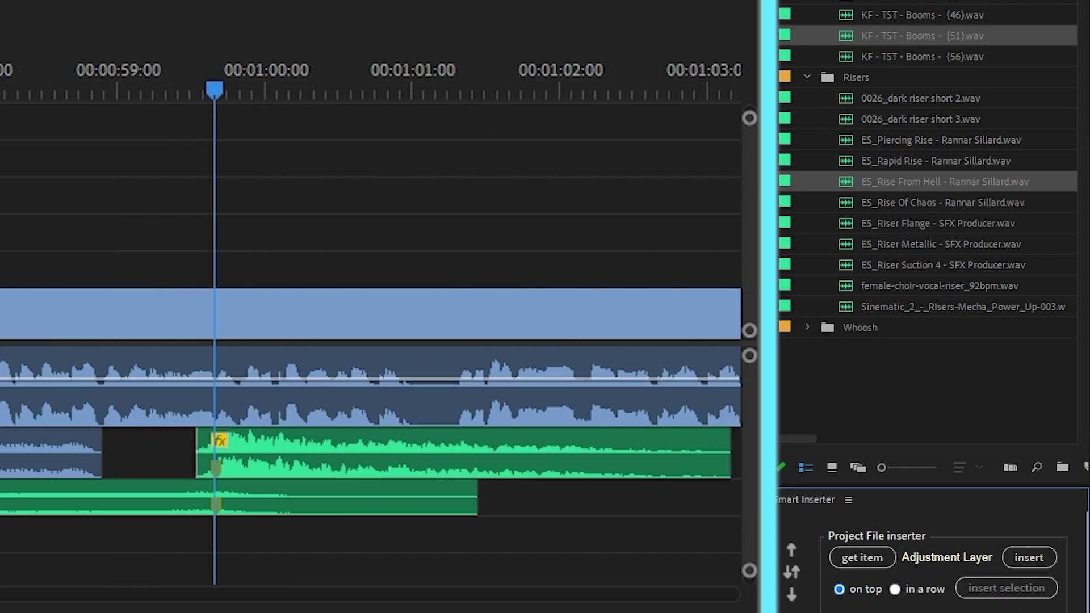
{"action": "scroll", "coordinate": [244, 457], "scroll_direction": "up", "scroll_amount": 6}
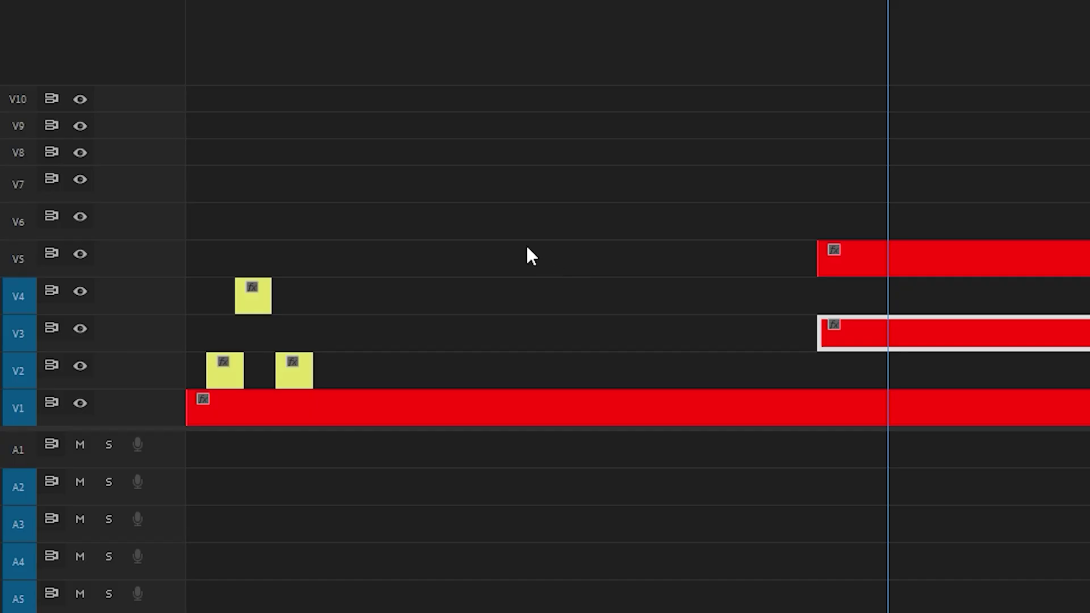
- Delete the three yellow clips, then cut and paste the blue clips onto V2, V4, V6 and V8
{"action": "left_click_drag", "start_coordinate": [517, 241], "coordinate": [226, 368]}
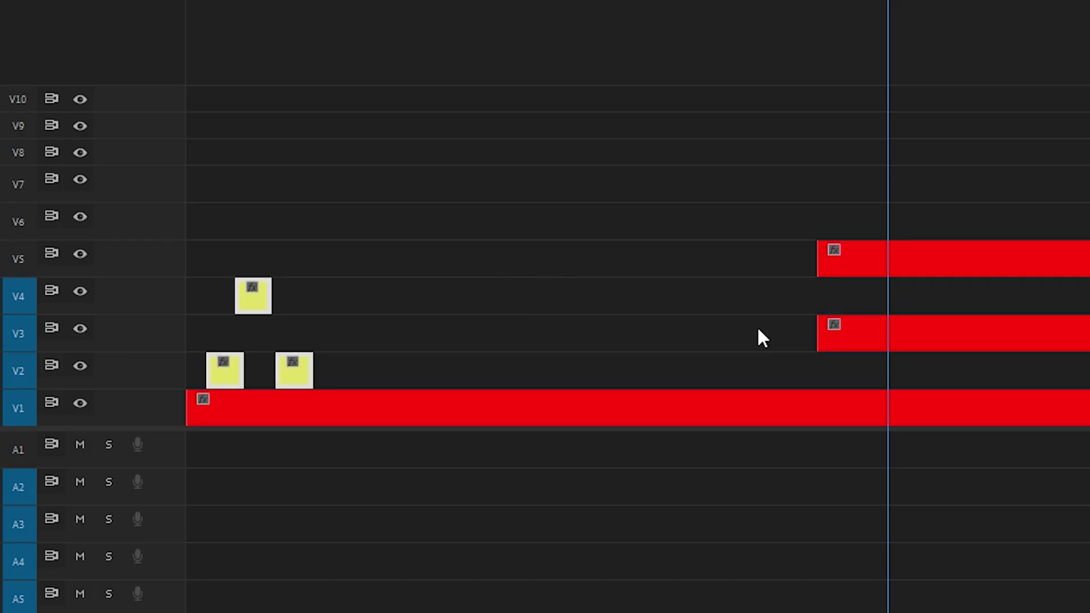
{"action": "key", "text": "Delete"}
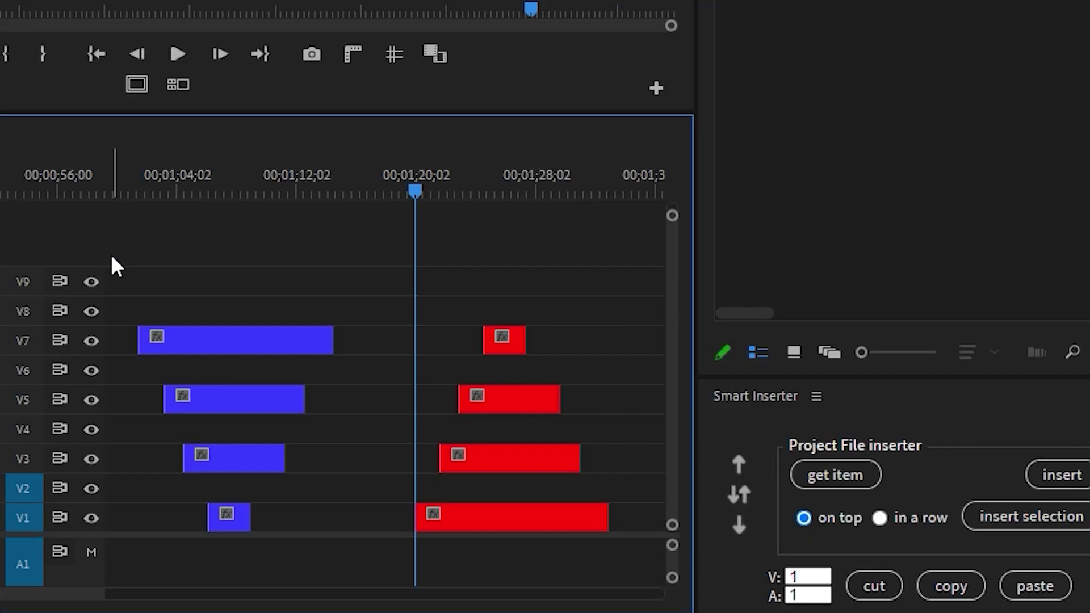
{"action": "left_click_drag", "start_coordinate": [112, 256], "coordinate": [265, 547]}
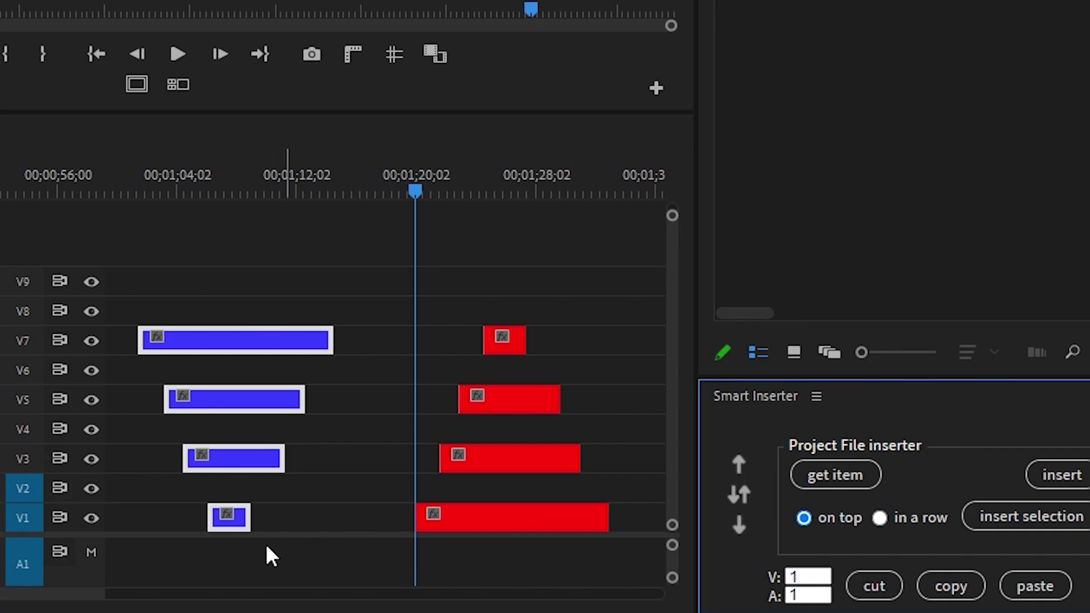
{"action": "key", "text": "Delete"}
{"action": "left_click", "coordinate": [1035, 586]}
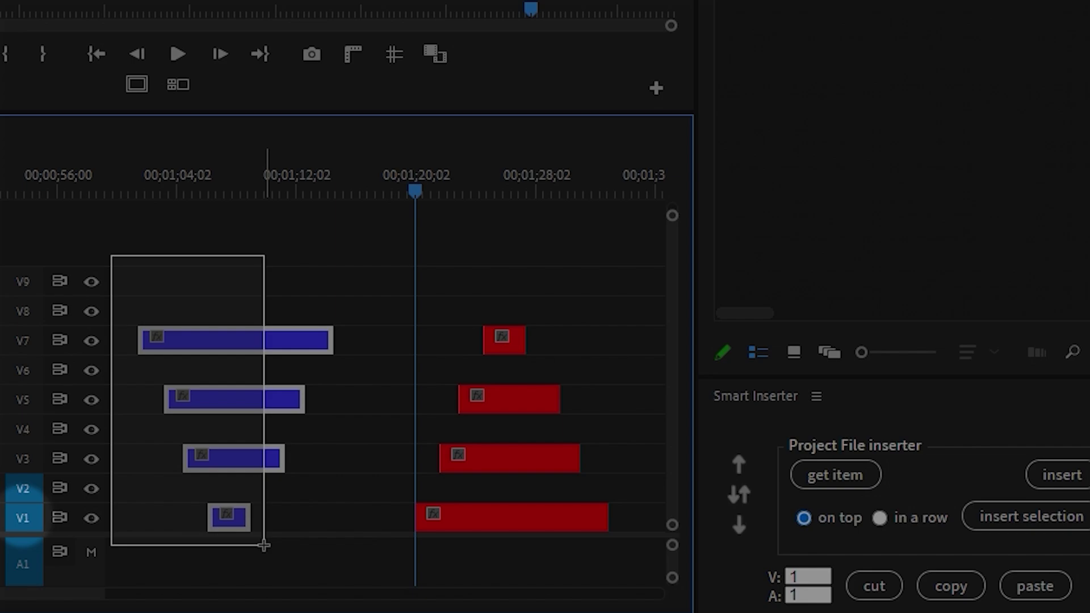
{"action": "left_click_drag", "start_coordinate": [263, 542], "coordinate": [266, 548]}
{"action": "left_click", "coordinate": [874, 588]}
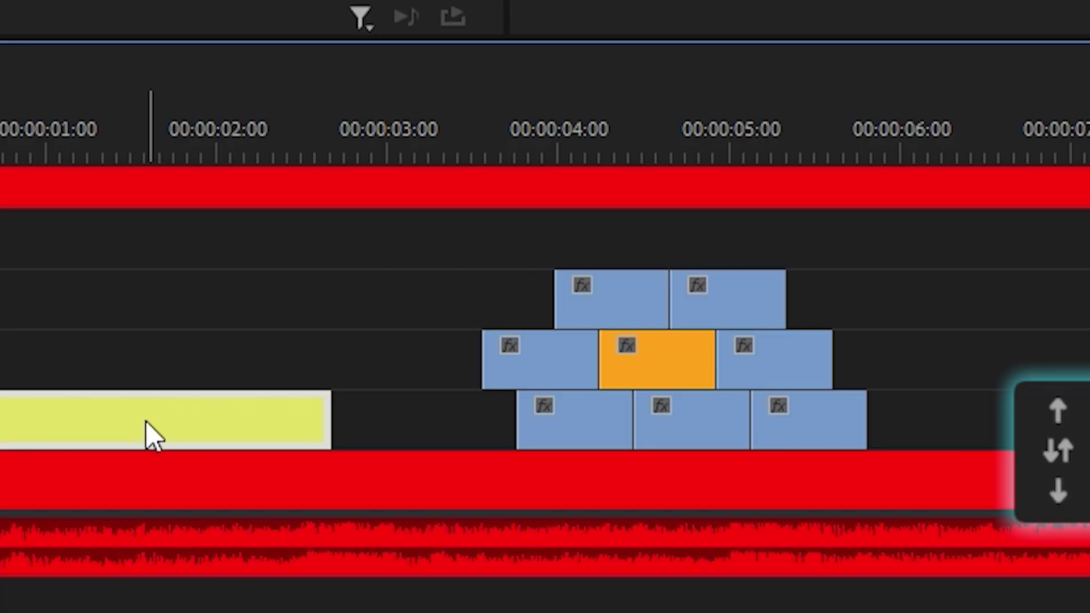
- Slide the yellow clip right and delete the blue and orange clips
{"action": "left_click_drag", "start_coordinate": [145, 434], "coordinate": [228, 421]}
{"action": "left_click_drag", "start_coordinate": [522, 236], "coordinate": [853, 416]}
{"action": "key", "text": "Delete"}
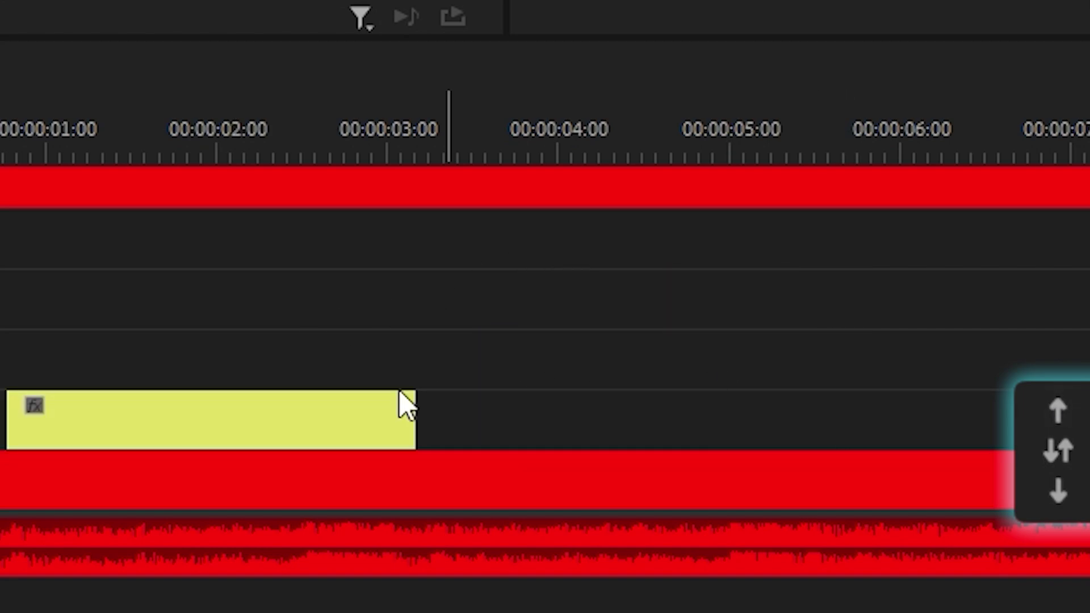
{"action": "left_click_drag", "start_coordinate": [306, 423], "coordinate": [690, 440]}
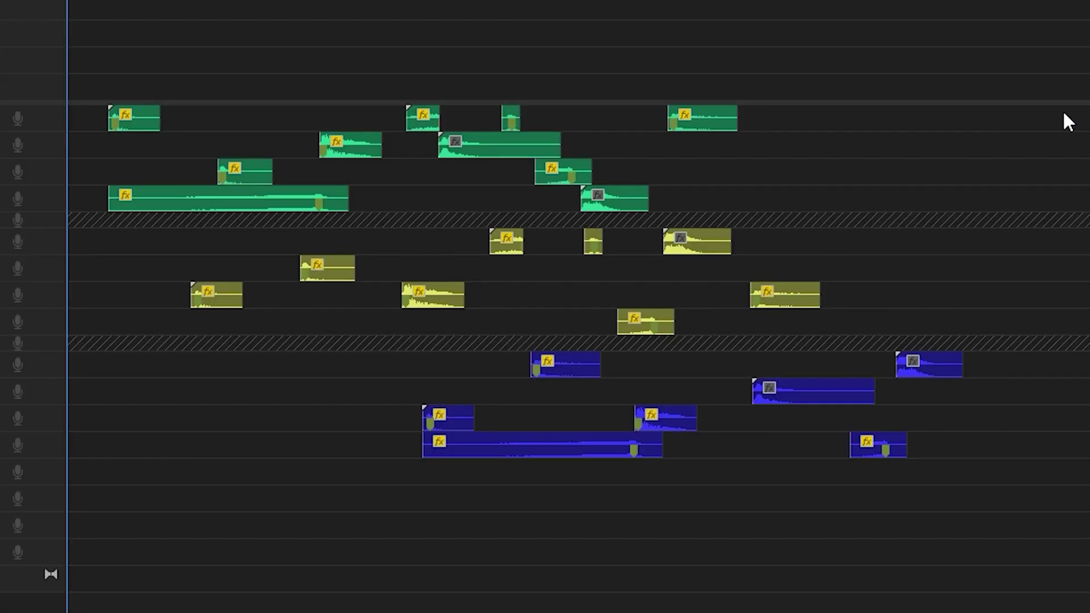
- Select the green and blue clips and swap their tracks
{"action": "left_click_drag", "start_coordinate": [1068, 110], "coordinate": [50, 522]}
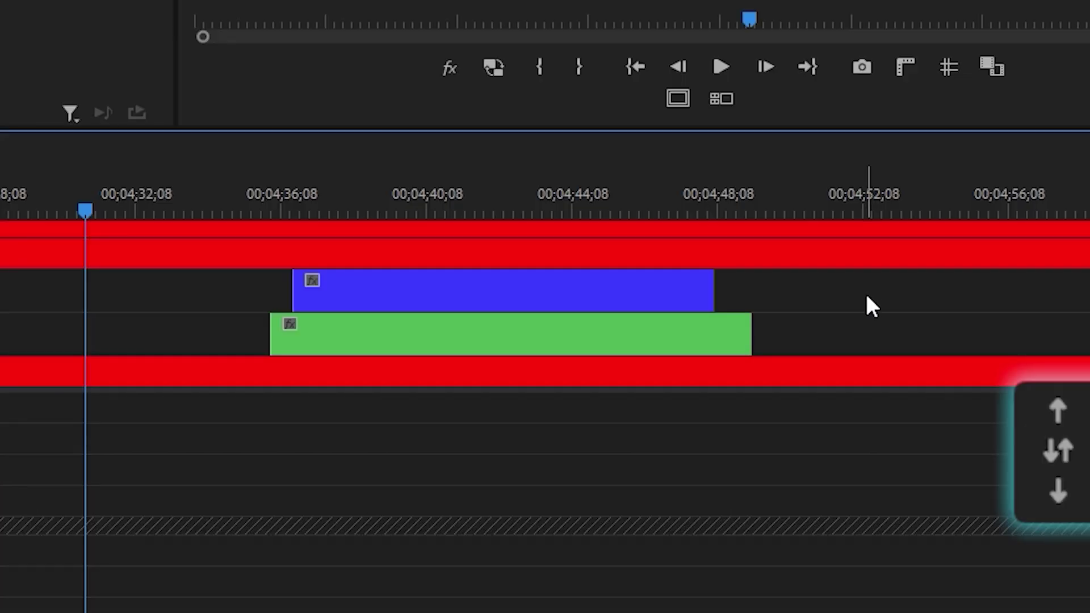
{"action": "left_click_drag", "start_coordinate": [867, 296], "coordinate": [641, 358]}
{"action": "left_click", "coordinate": [1054, 461]}
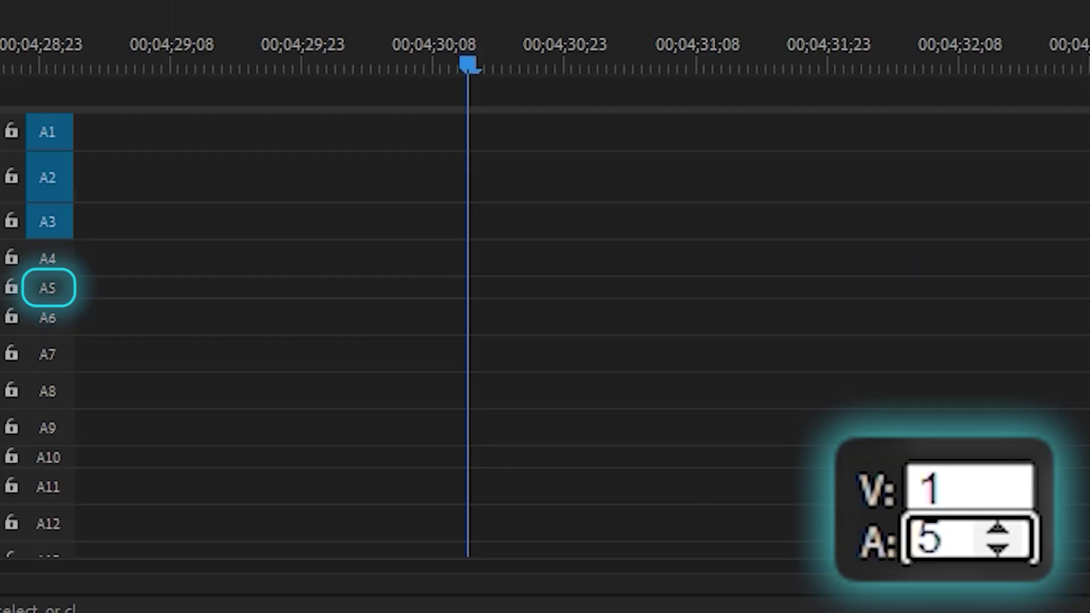
- Paste the audio clip onto A5, then lower the A: target to 3 and paste onto A3
{"action": "key", "text": "Return"}
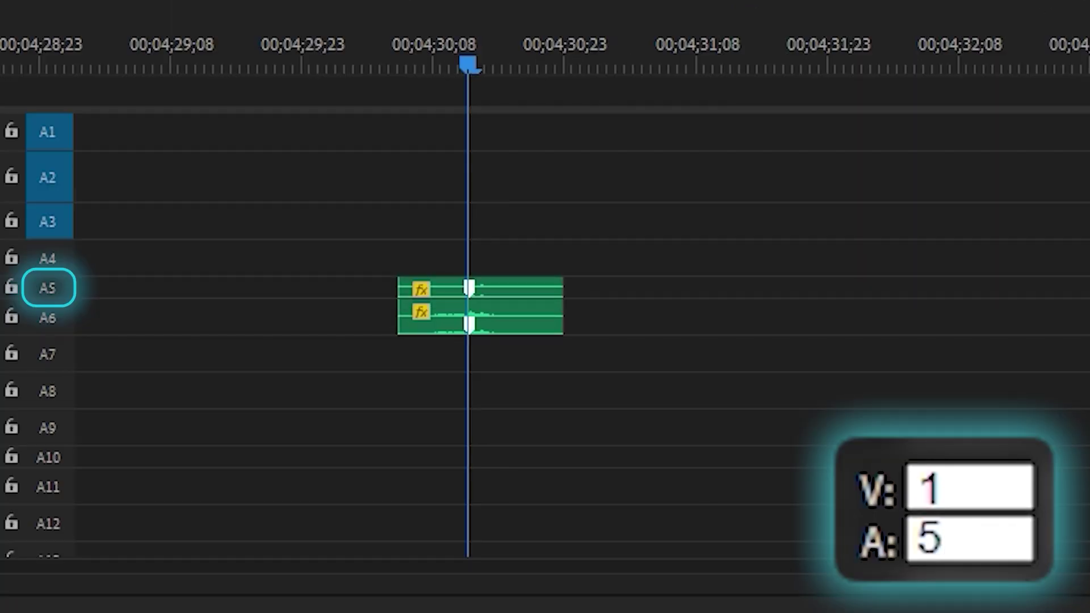
{"action": "left_click", "coordinate": [997, 549]}
{"action": "left_click", "coordinate": [997, 548]}
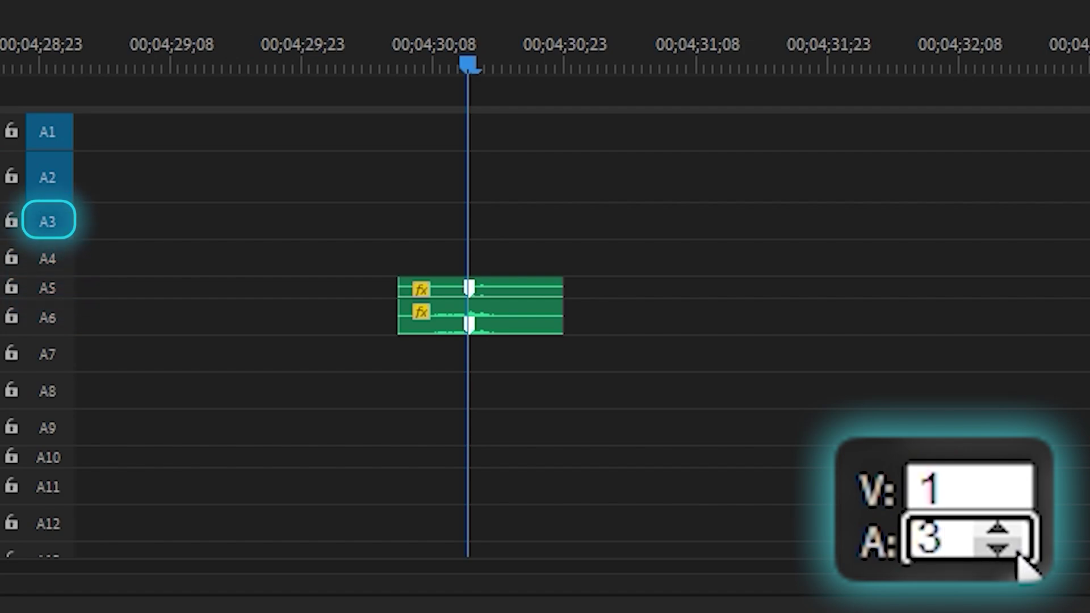
{"action": "key", "text": "Return"}
{"action": "left_click", "coordinate": [789, 46]}
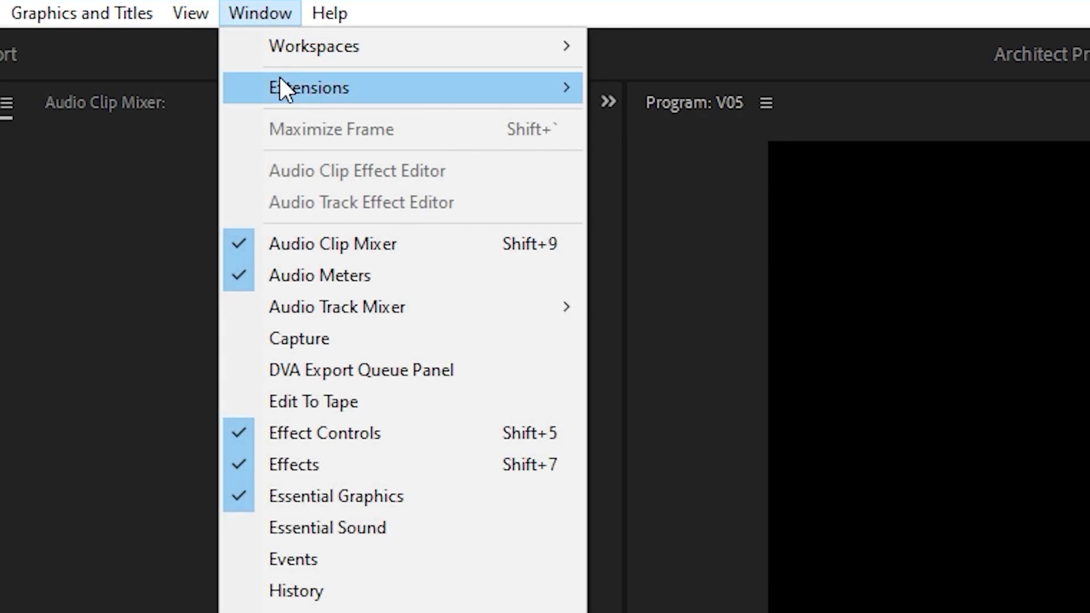
- Cut the four blue clips with Ctrl+X and paste them at the playhead with Ctrl+V
{"action": "mouse_move", "coordinate": [512, 81]}
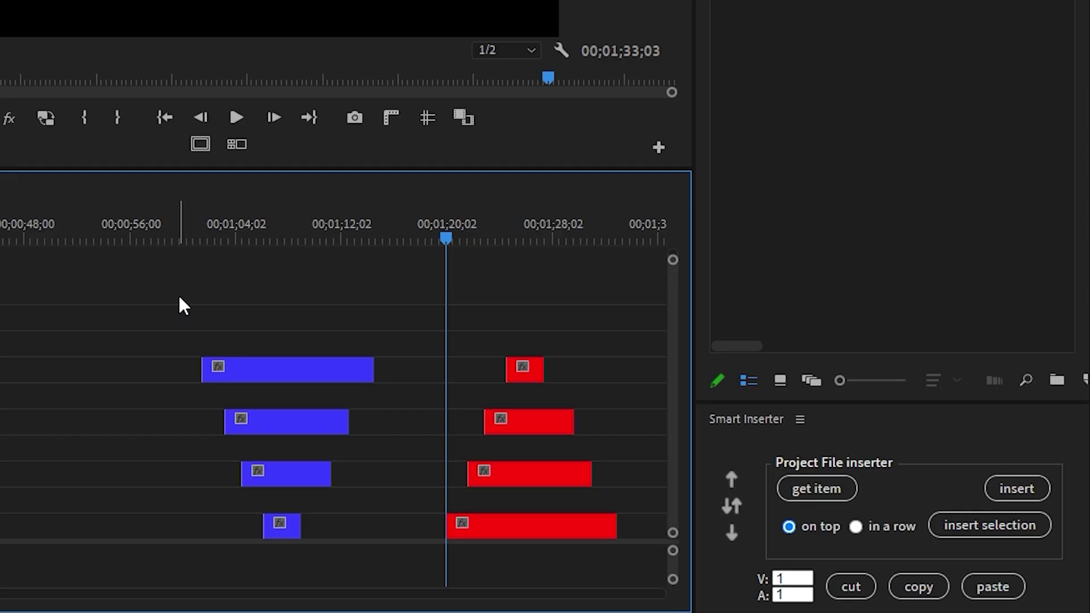
{"action": "left_click_drag", "start_coordinate": [178, 298], "coordinate": [316, 560]}
{"action": "key", "text": "ctrl+x"}
{"action": "key", "text": "ctrl+v"}
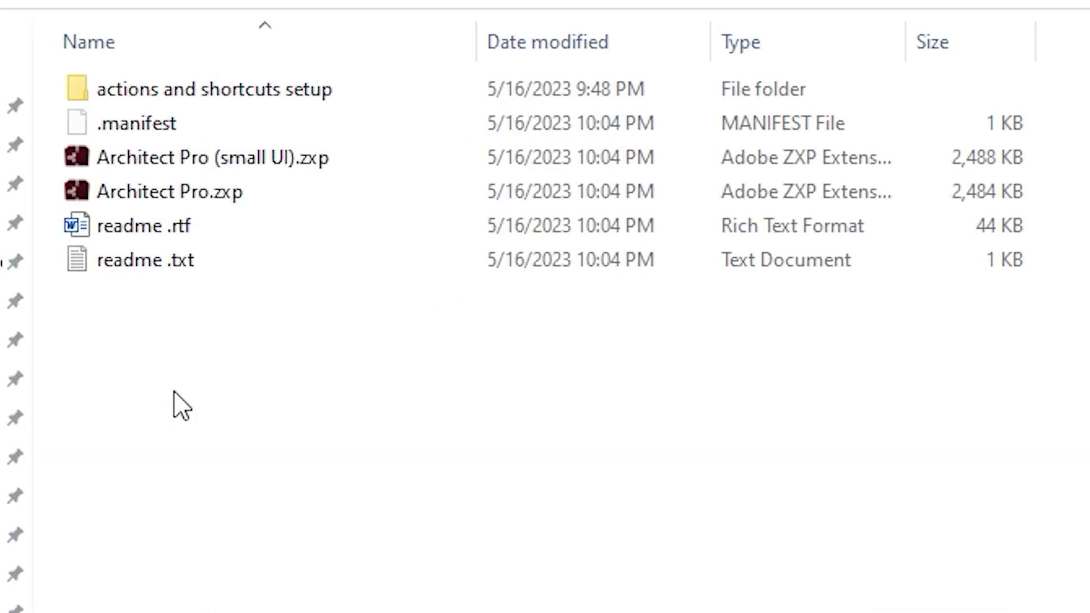
- Browse to actions and shortcuts setup > win > cut, copy and paste setup
{"action": "double_click", "coordinate": [103, 91]}
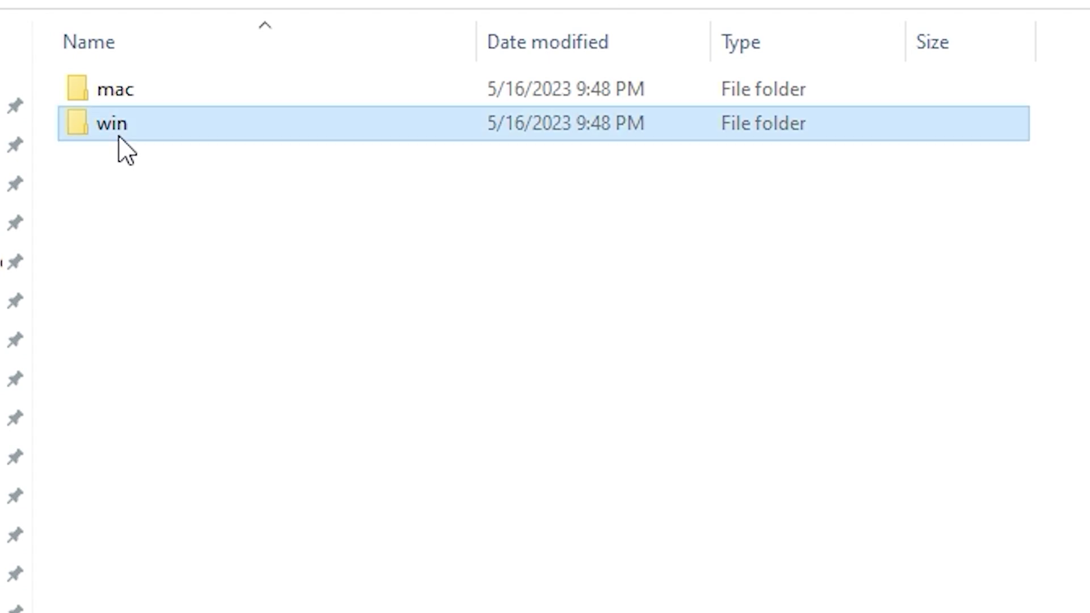
{"action": "double_click", "coordinate": [117, 136]}
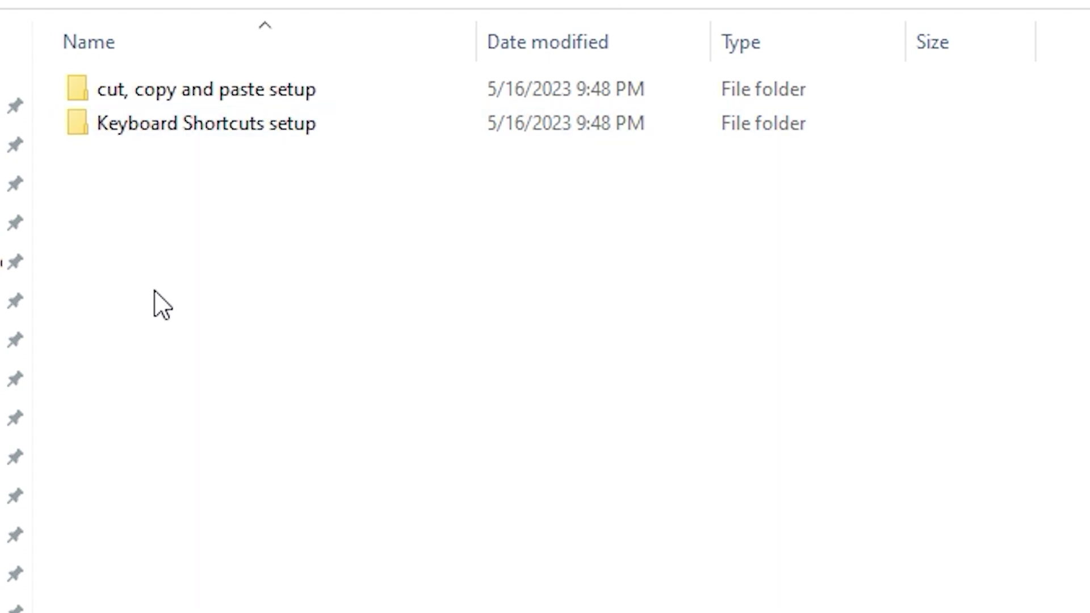
{"action": "double_click", "coordinate": [165, 103]}
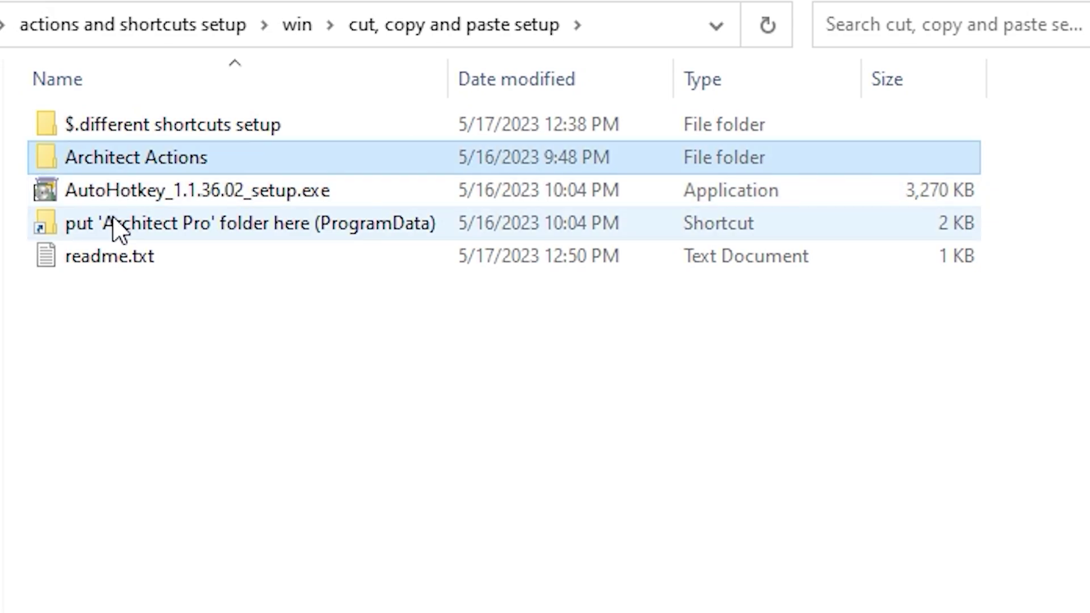
{"action": "double_click", "coordinate": [114, 222]}
{"action": "left_click", "coordinate": [244, 553]}
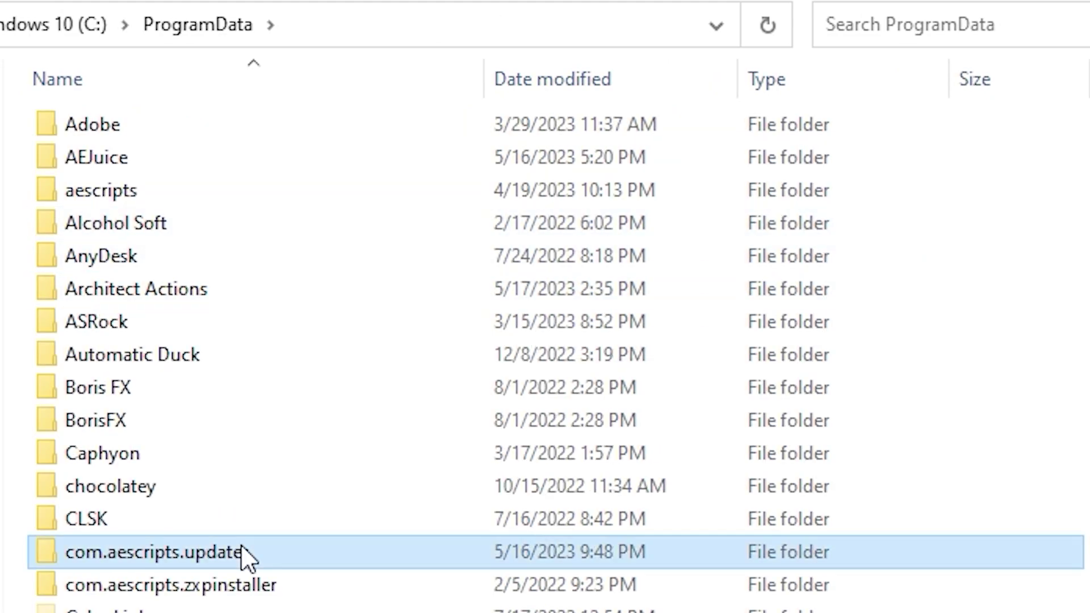
{"action": "key", "text": "alt+Left"}
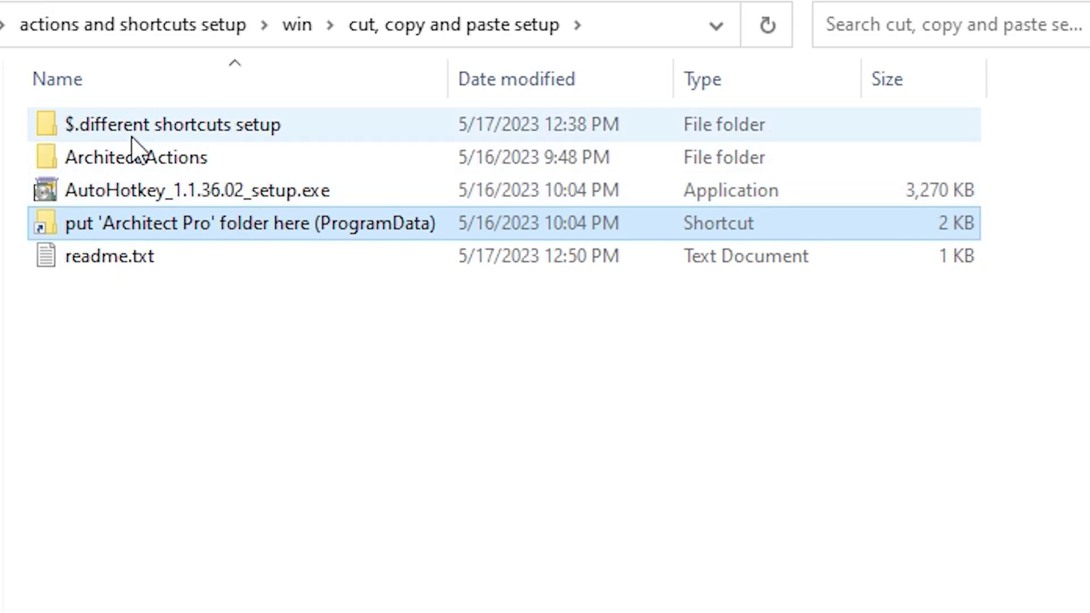
- Copy Architect Actions from $.different shortcuts setup > ctrl+alt+3 and paste it into ProgramData
{"action": "double_click", "coordinate": [130, 137]}
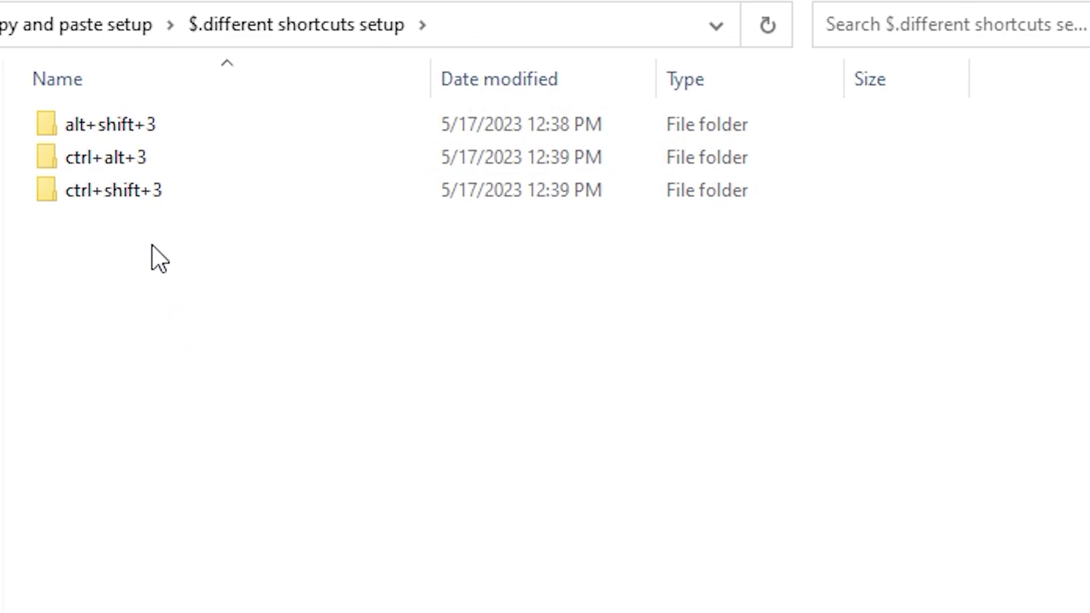
{"action": "double_click", "coordinate": [131, 162]}
{"action": "left_click", "coordinate": [132, 142]}
{"action": "double_click", "coordinate": [125, 161]}
{"action": "key", "text": "ctrl+v"}
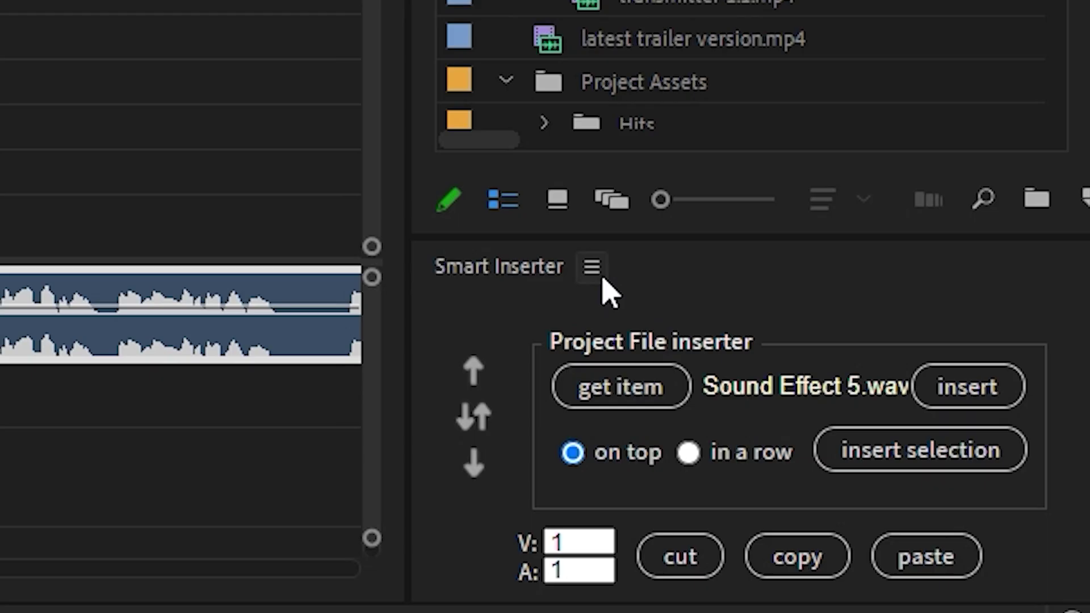
- From the extension panel menu, choose Support > Contact Support
{"action": "left_click", "coordinate": [591, 268]}
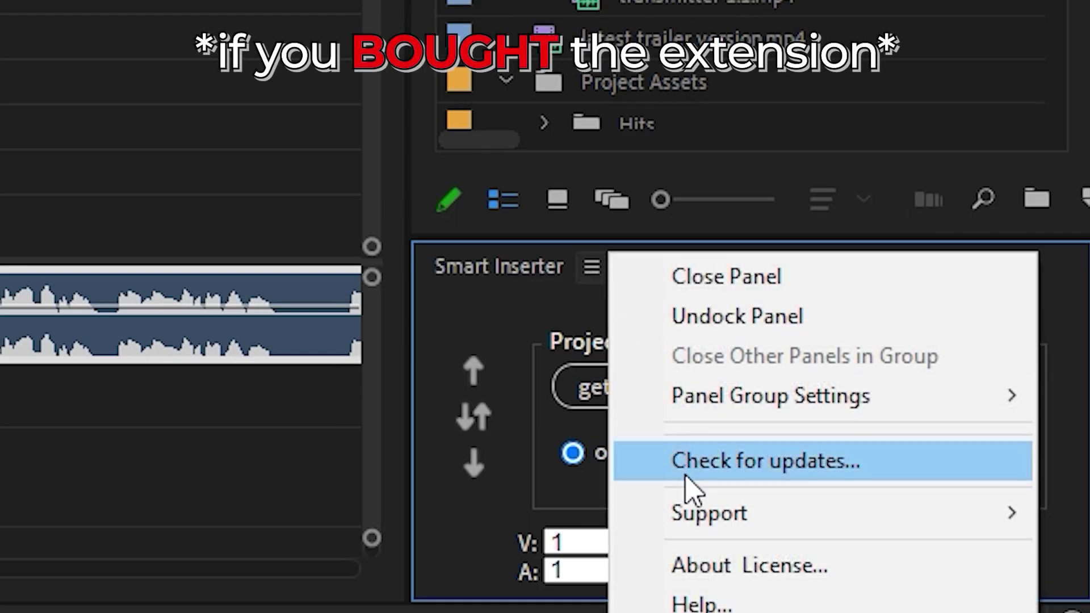
{"action": "mouse_move", "coordinate": [692, 514]}
{"action": "left_click", "coordinate": [516, 516]}
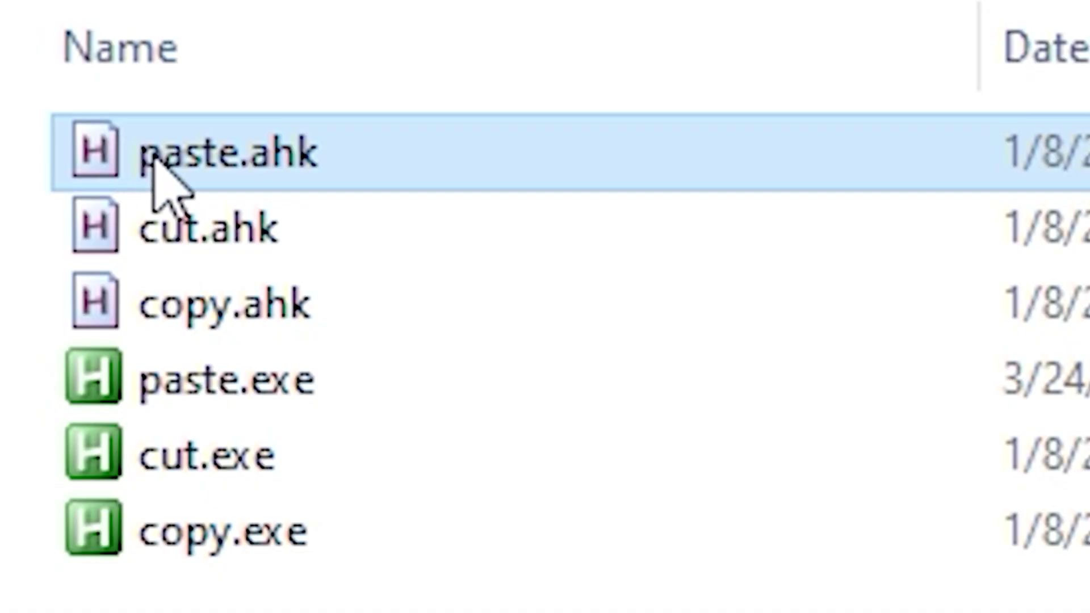
- Open paste.ahk in Notepad via Edit Script and change line 1 to 'send, ^+7'
{"action": "right_click", "coordinate": [154, 159]}
{"action": "left_click", "coordinate": [423, 447]}
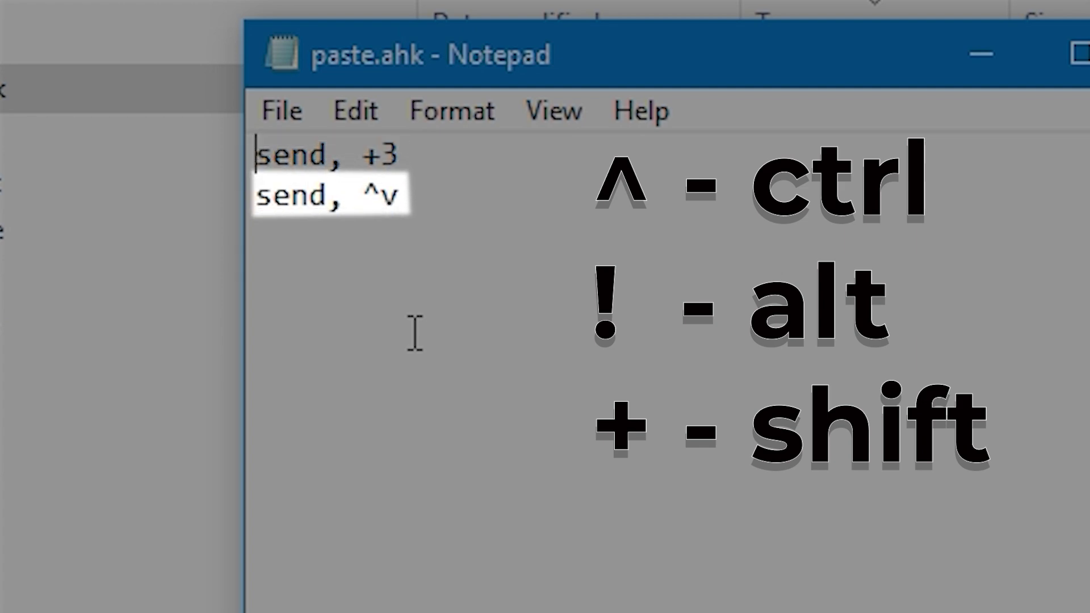
{"action": "left_click", "coordinate": [364, 154]}
{"action": "type", "text": "^"}
{"action": "left_click", "coordinate": [421, 152]}
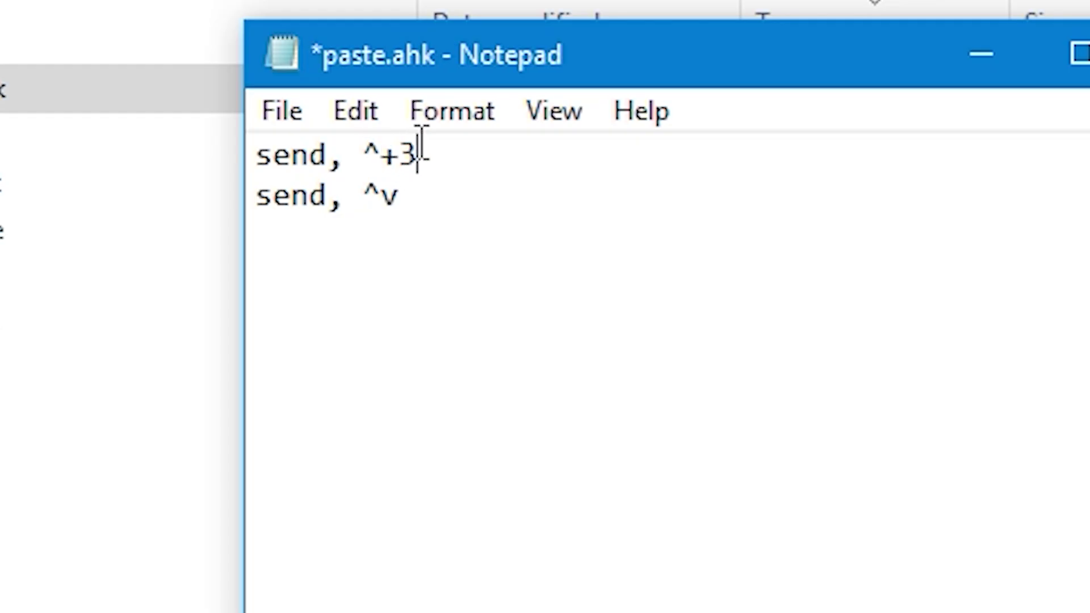
{"action": "key", "text": "BackSpace"}
{"action": "type", "text": "7"}
- Save paste.ahk and close Notepad
{"action": "key", "text": "ctrl+s"}
{"action": "left_click", "coordinate": [283, 110]}
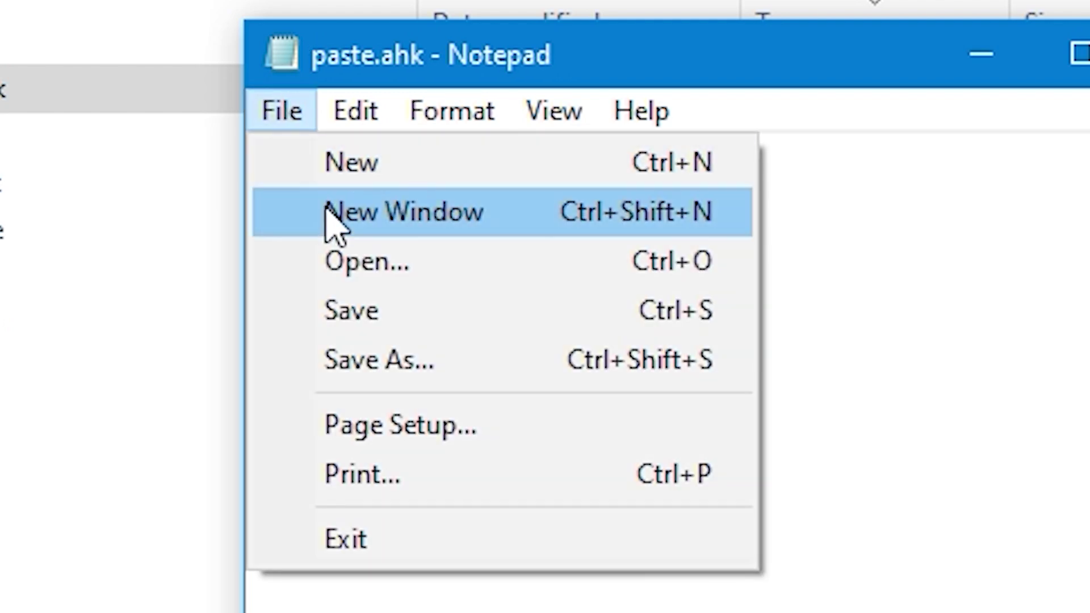
{"action": "left_click", "coordinate": [397, 323]}
{"action": "left_click", "coordinate": [949, 102]}
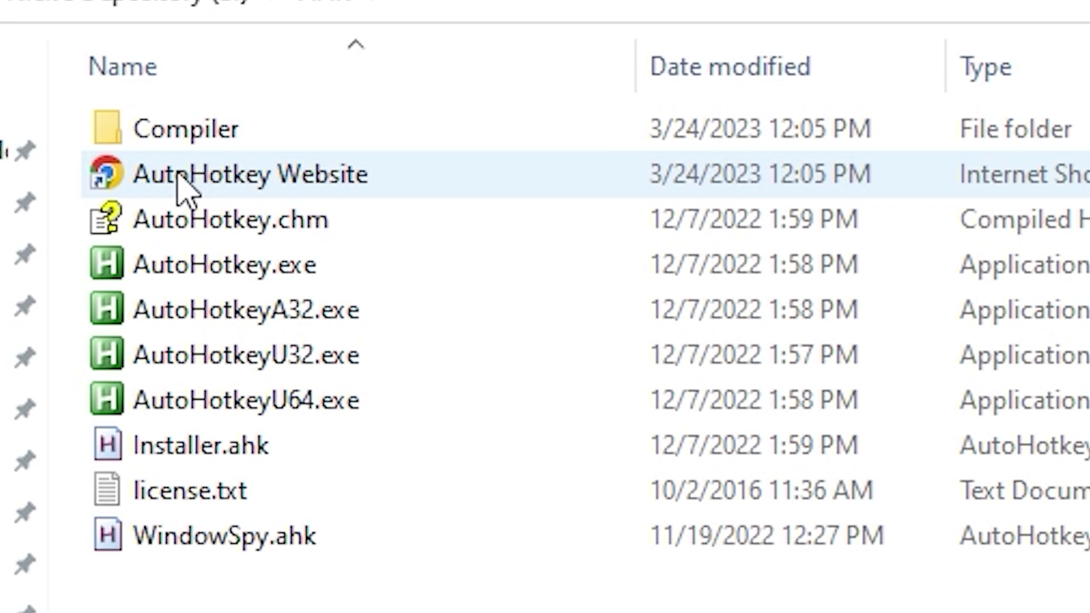
- Launch Ahk2Exe from AutoHotkey's Compiler folder and convert paste.ahk into an executable
{"action": "double_click", "coordinate": [165, 137]}
{"action": "double_click", "coordinate": [170, 149]}
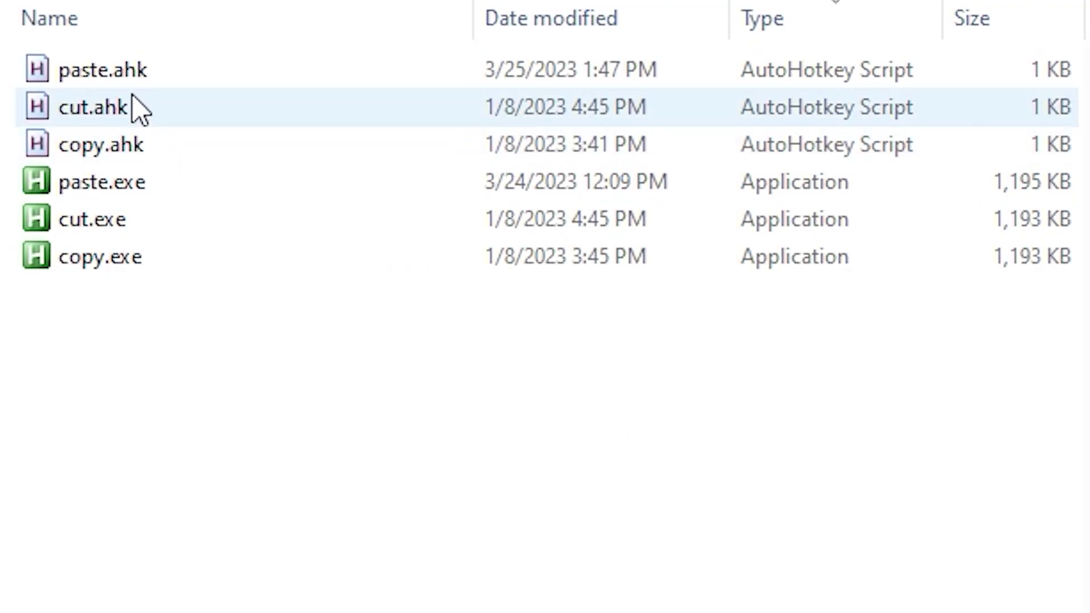
{"action": "left_click_drag", "start_coordinate": [93, 71], "coordinate": [1089, 345]}
{"action": "left_click_drag", "start_coordinate": [344, 324], "coordinate": [362, 334]}
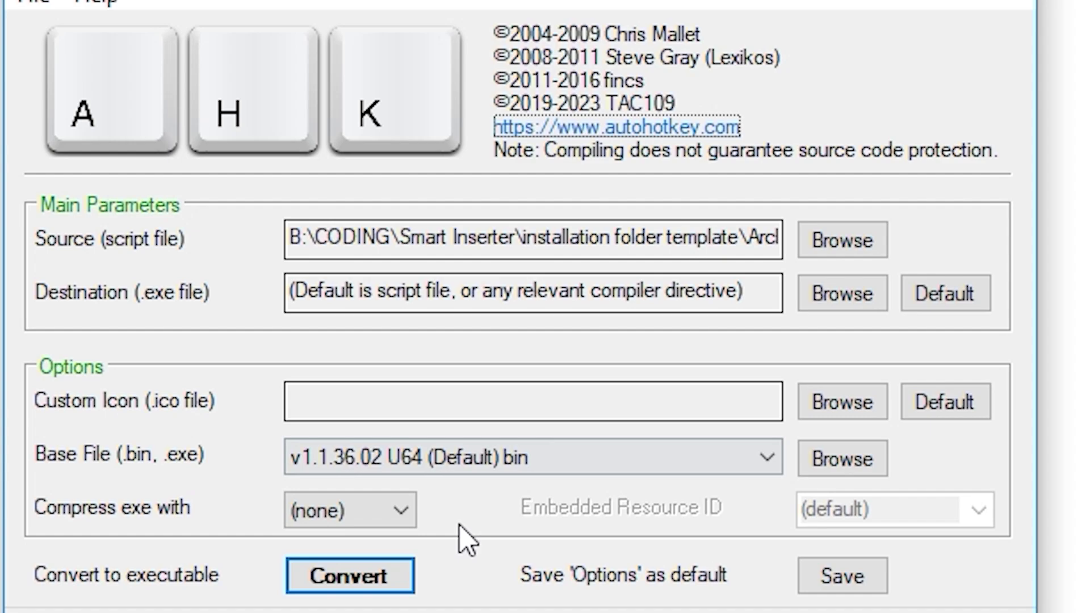
{"action": "left_click", "coordinate": [369, 576]}
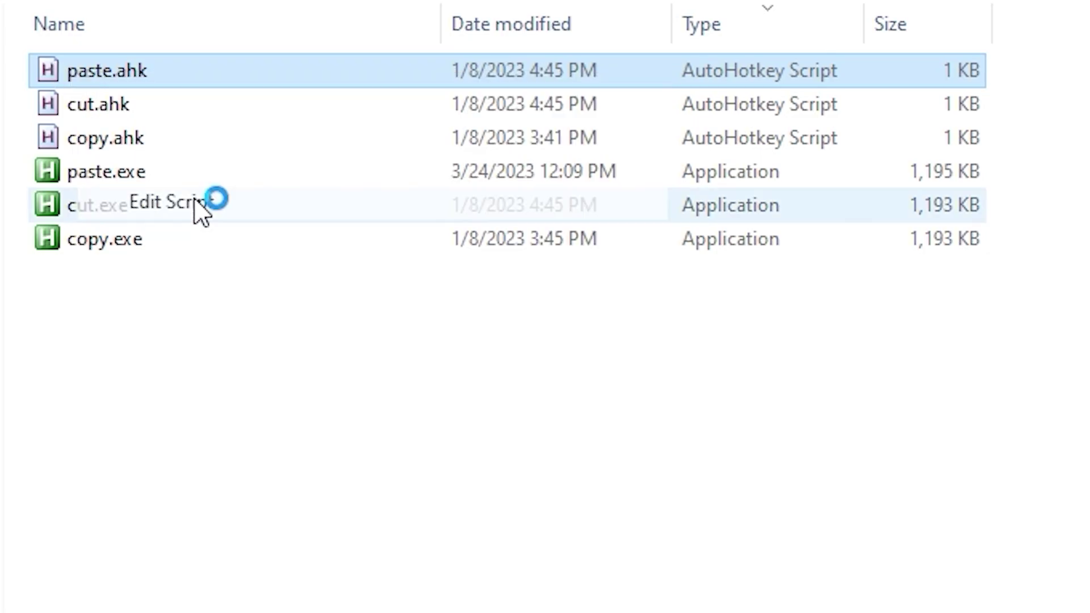
- Change the script's key digit to 7, save it, and load it into the converter again
{"action": "key", "text": "BackSpace"}
{"action": "type", "text": "7"}
{"action": "key", "text": "ctrl+s"}
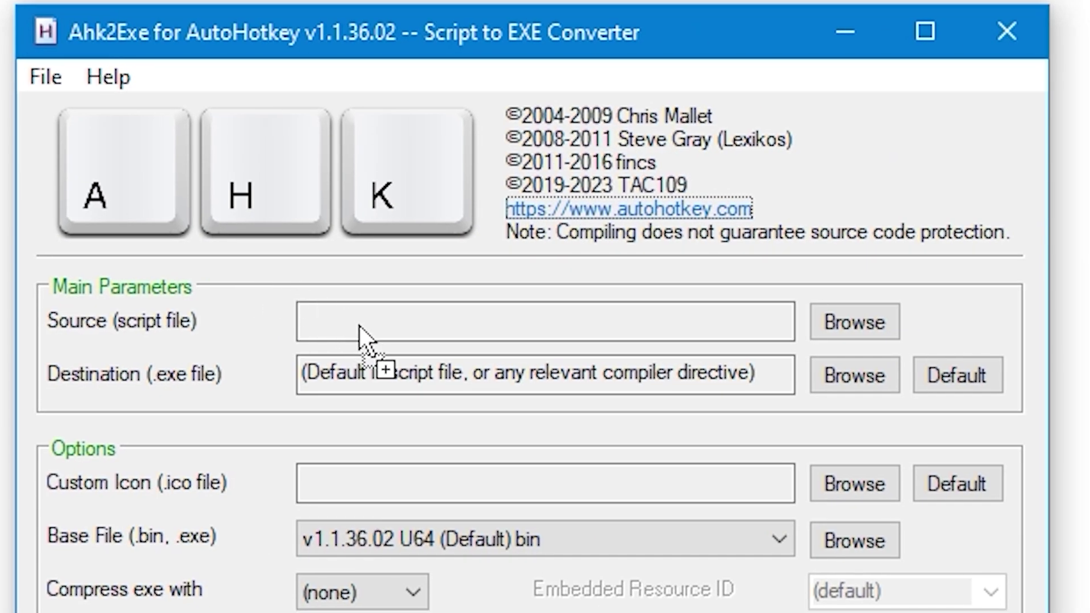
{"action": "left_click_drag", "start_coordinate": [365, 341], "coordinate": [366, 335]}
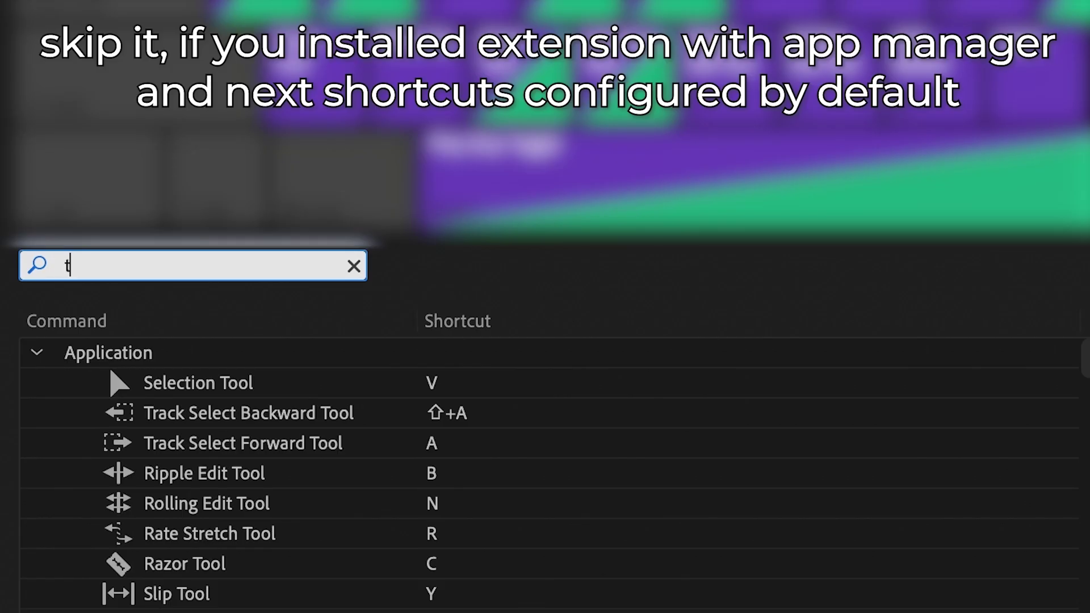
- Search the shortcuts for 'timelines', select the Timelines shortcut, then search for 'edit'
{"action": "type", "text": "timel"}
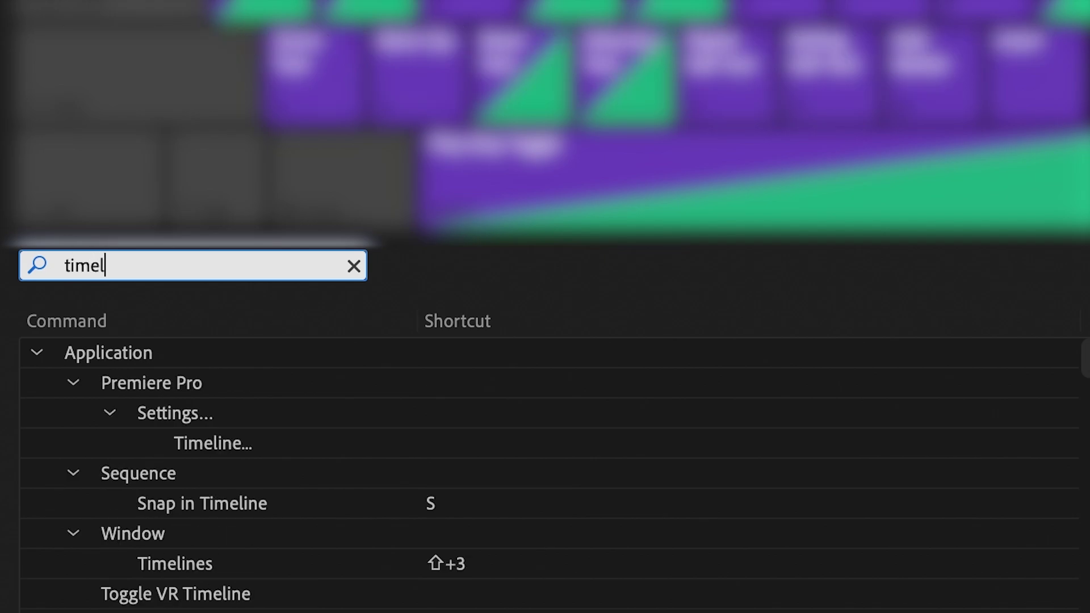
{"action": "type", "text": "ines"}
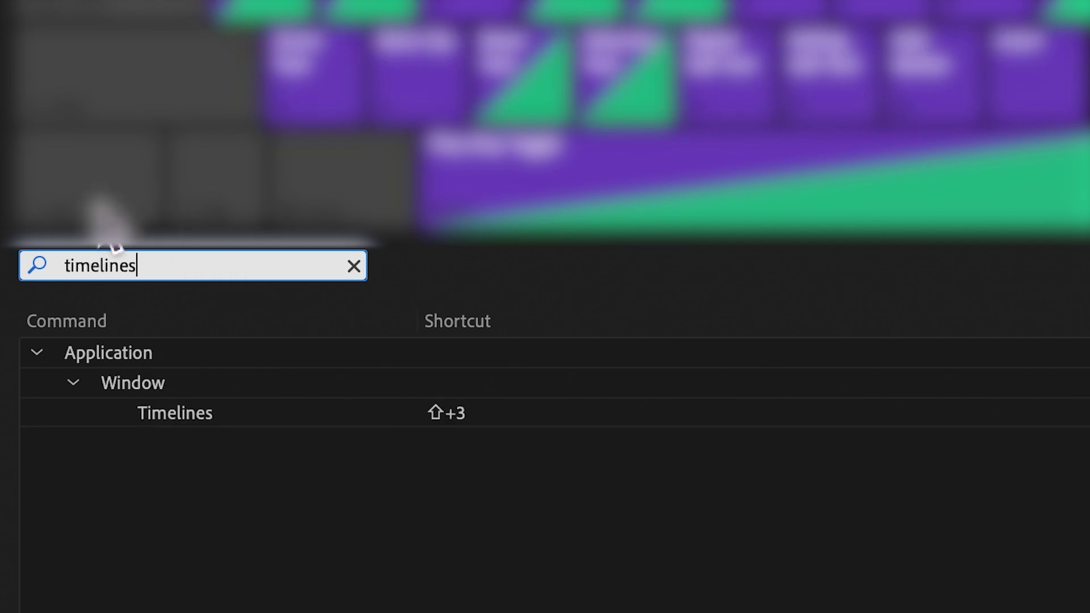
{"action": "left_click", "coordinate": [494, 418]}
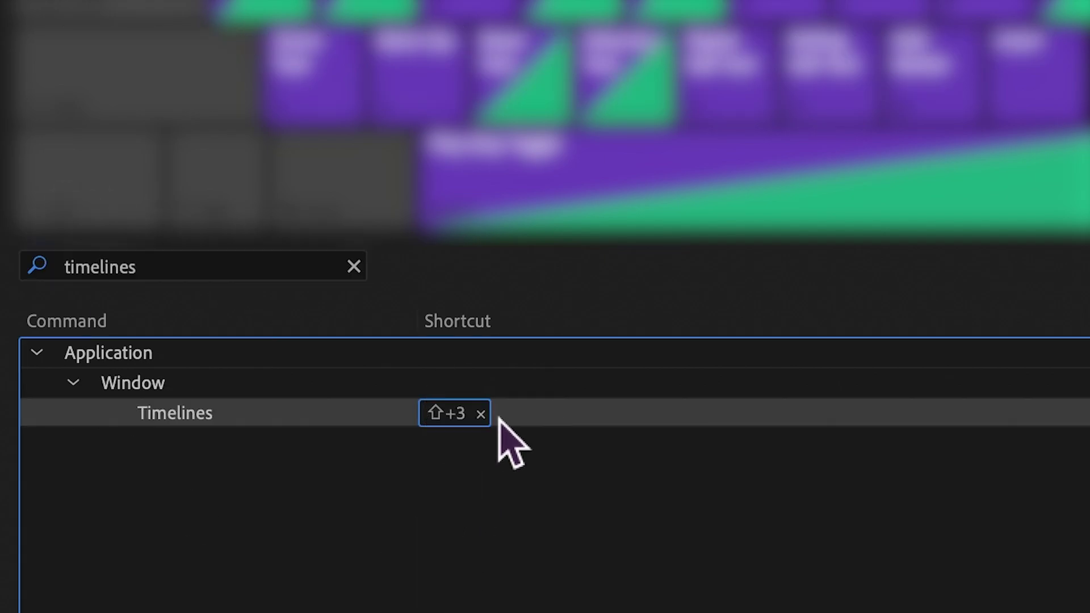
{"action": "left_click", "coordinate": [354, 267]}
{"action": "type", "text": "edit"}
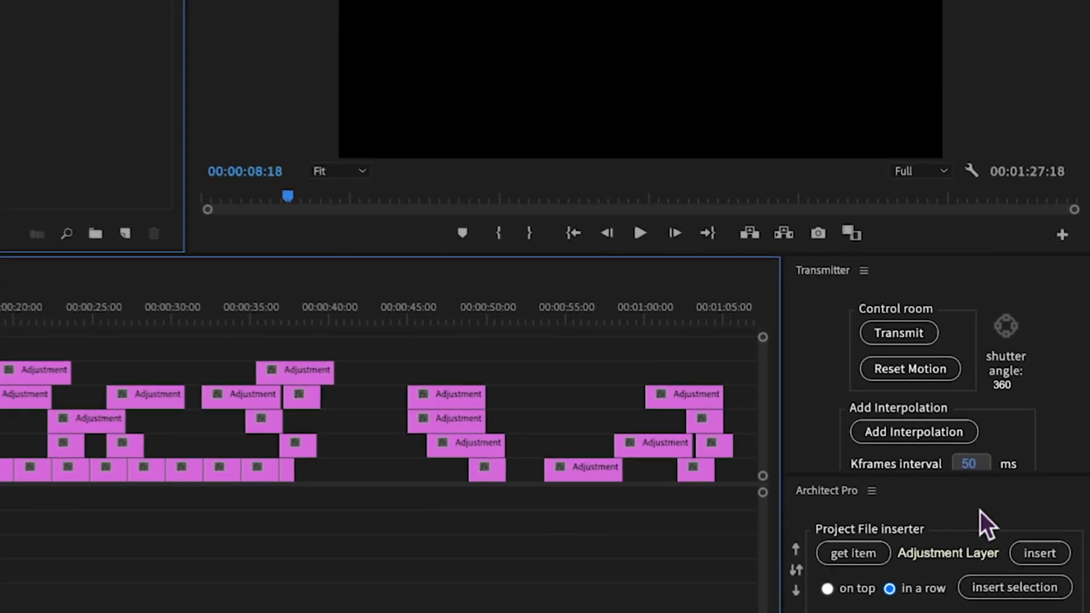
- Test the ⇧+3 Timelines shortcut, then reassign the Timelines command to Ctrl+Alt+3
{"action": "left_click", "coordinate": [964, 495]}
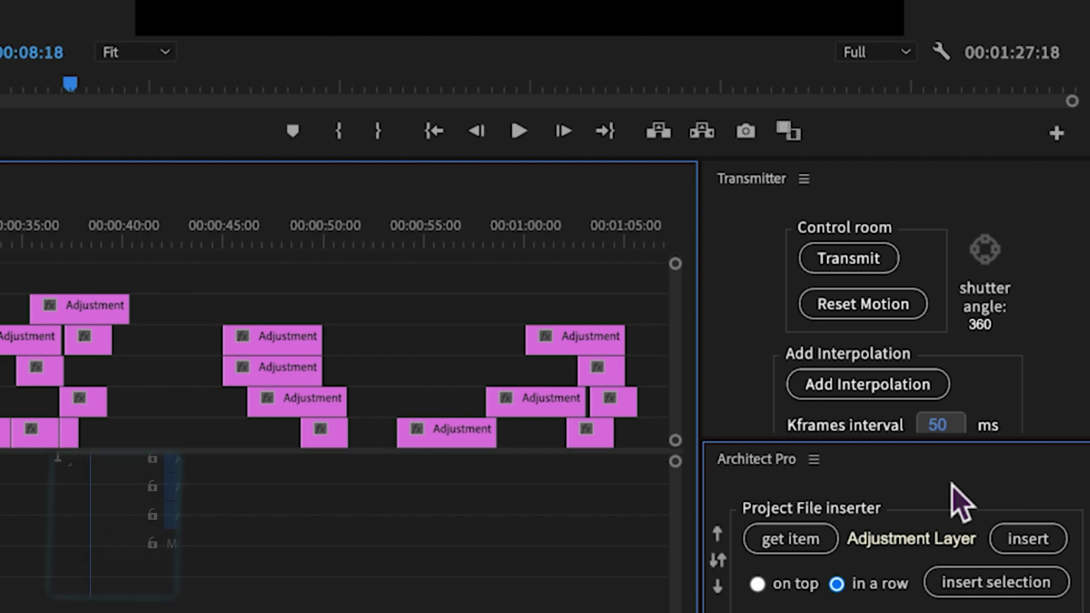
{"action": "key", "text": "shift+3"}
{"action": "key", "text": "shift+3"}
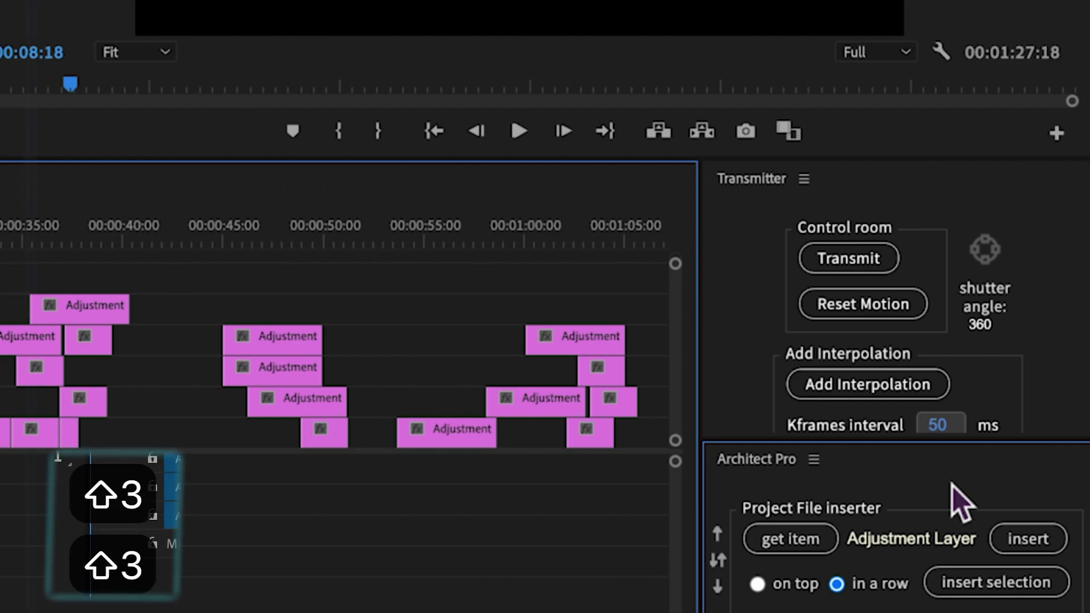
{"action": "key", "text": "shift+3"}
{"action": "key", "text": "shift+3"}
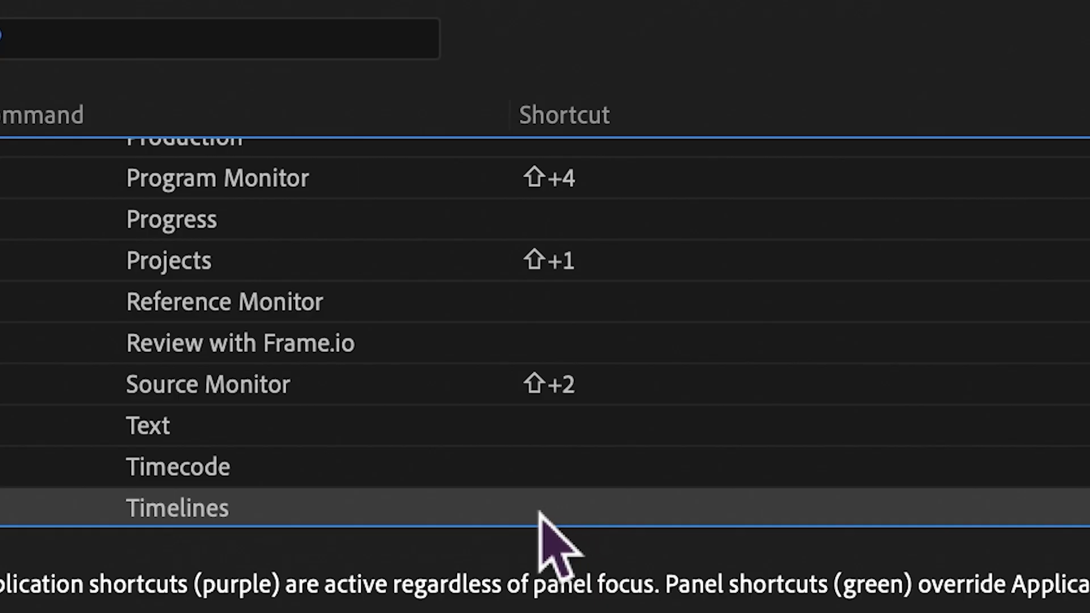
{"action": "left_click", "coordinate": [540, 511]}
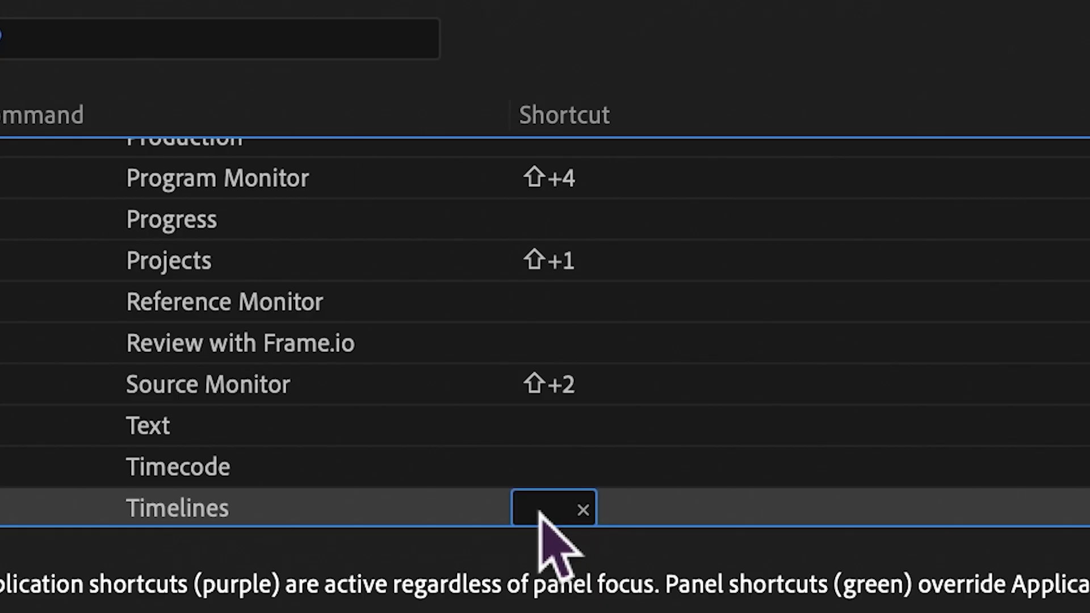
{"action": "key", "text": "ctrl+alt+3"}
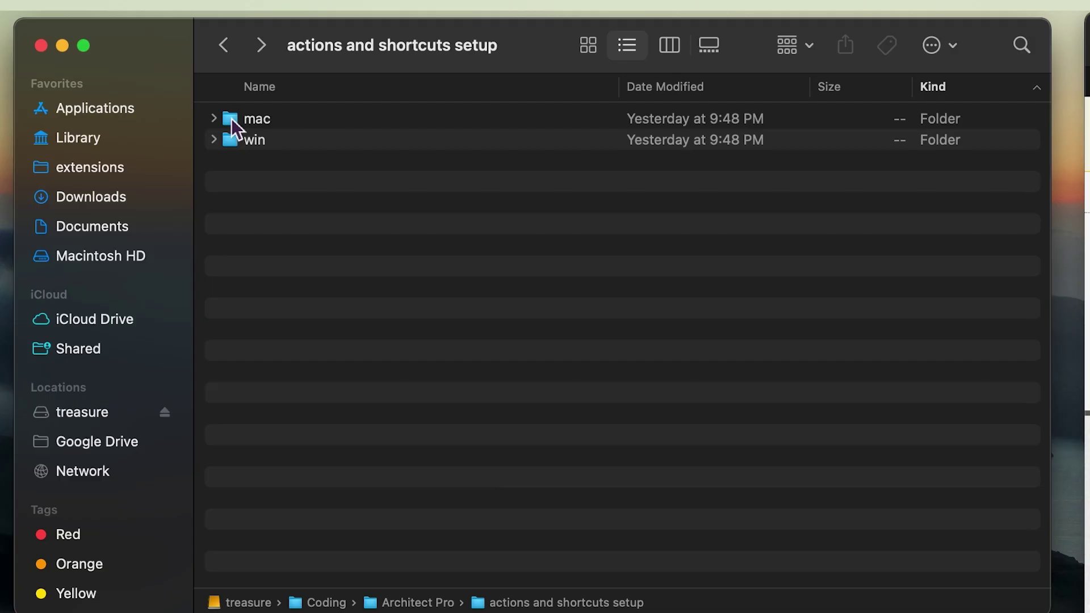
- Open mac > cut, copy and paste setup and check the Application Support alias
{"action": "double_click", "coordinate": [230, 118]}
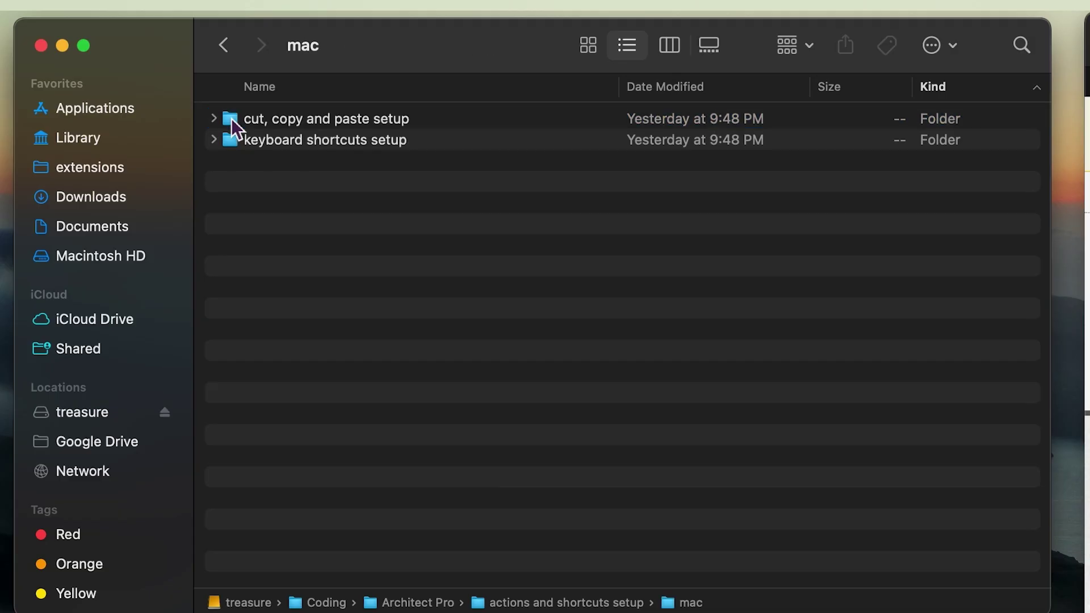
{"action": "double_click", "coordinate": [231, 118]}
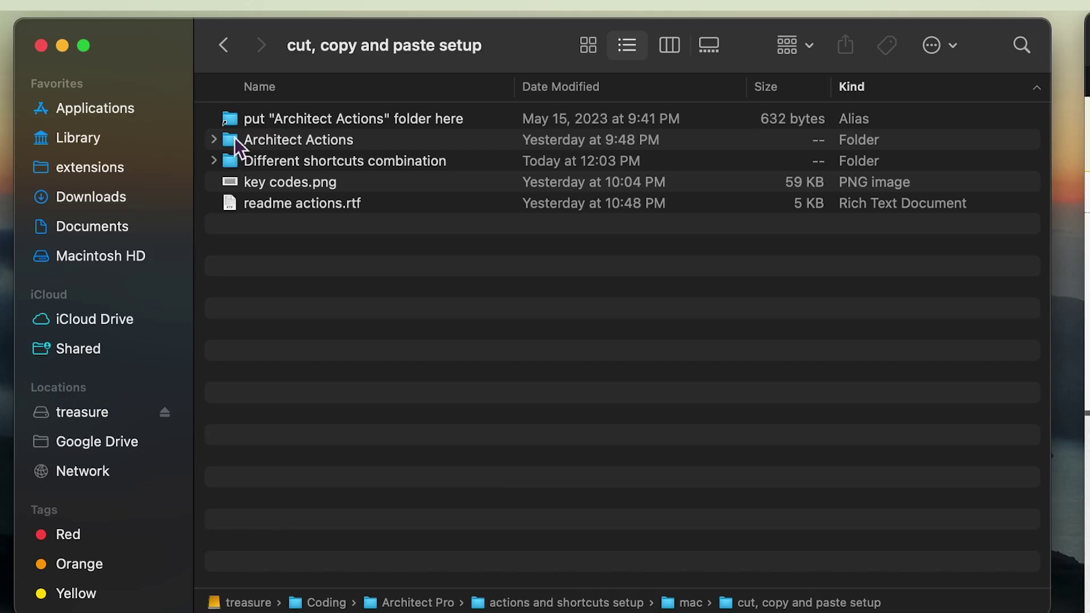
{"action": "left_click", "coordinate": [233, 140]}
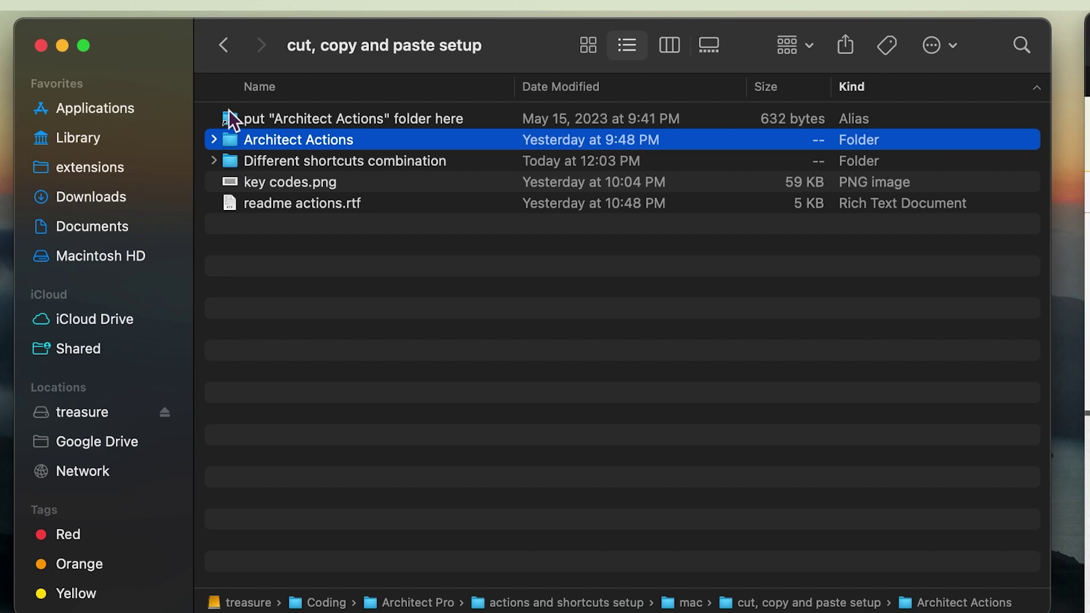
{"action": "double_click", "coordinate": [234, 119]}
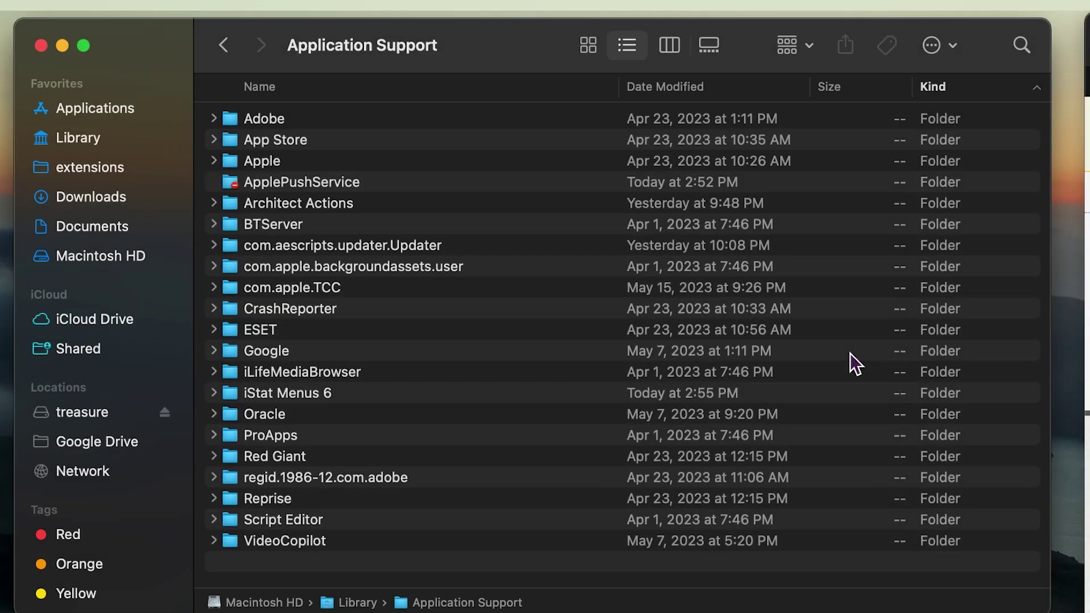
{"action": "key", "text": "super+bracketleft"}
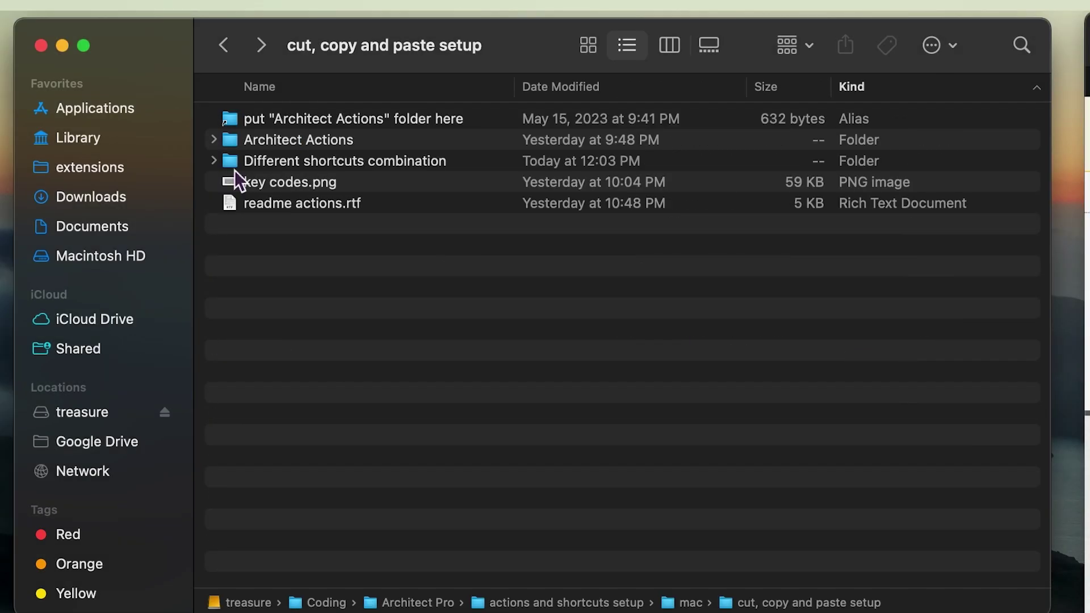
- Drag the Architect Actions folder from Different shortcuts combination > option+cmd+3 into Application Support
{"action": "double_click", "coordinate": [231, 165]}
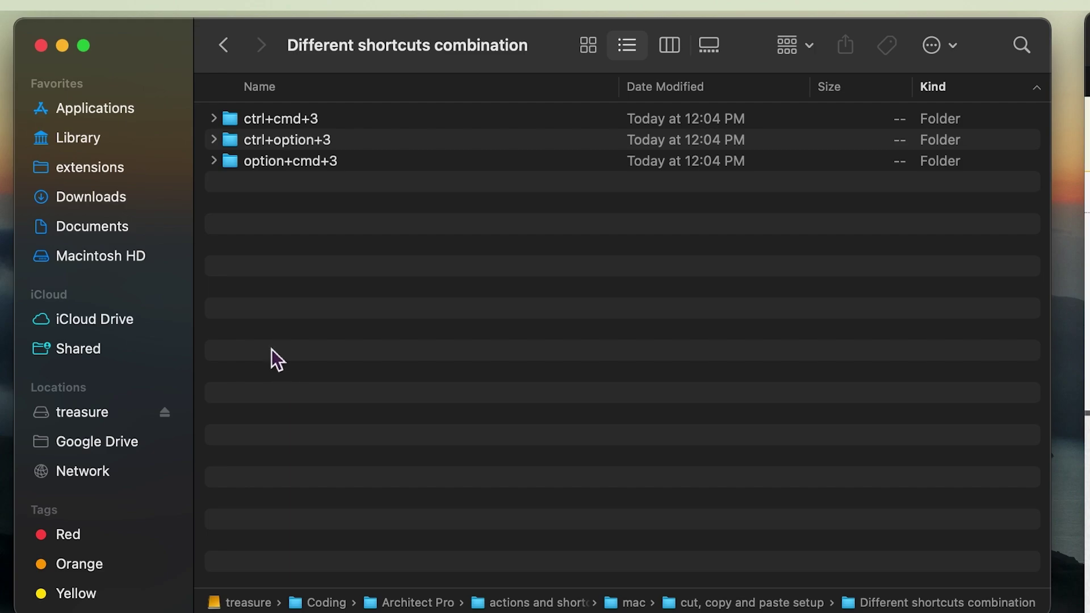
{"action": "double_click", "coordinate": [231, 160]}
{"action": "left_click", "coordinate": [230, 143]}
{"action": "left_click_drag", "start_coordinate": [234, 146], "coordinate": [198, 196]}
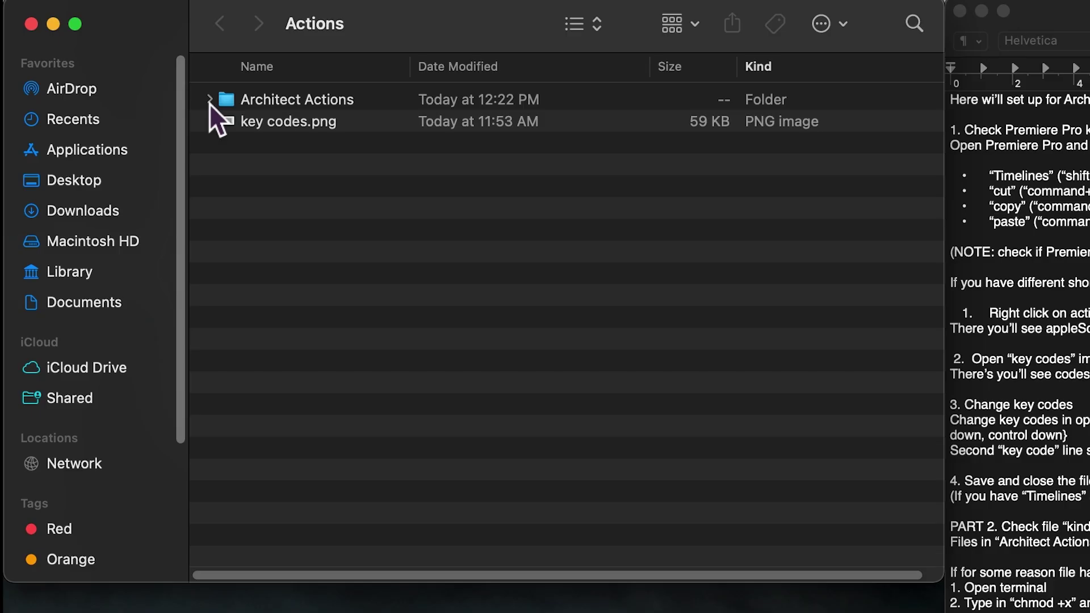
- Expand Architect Actions and open the copy script in TextEdit via Open With > Other
{"action": "left_click", "coordinate": [209, 102]}
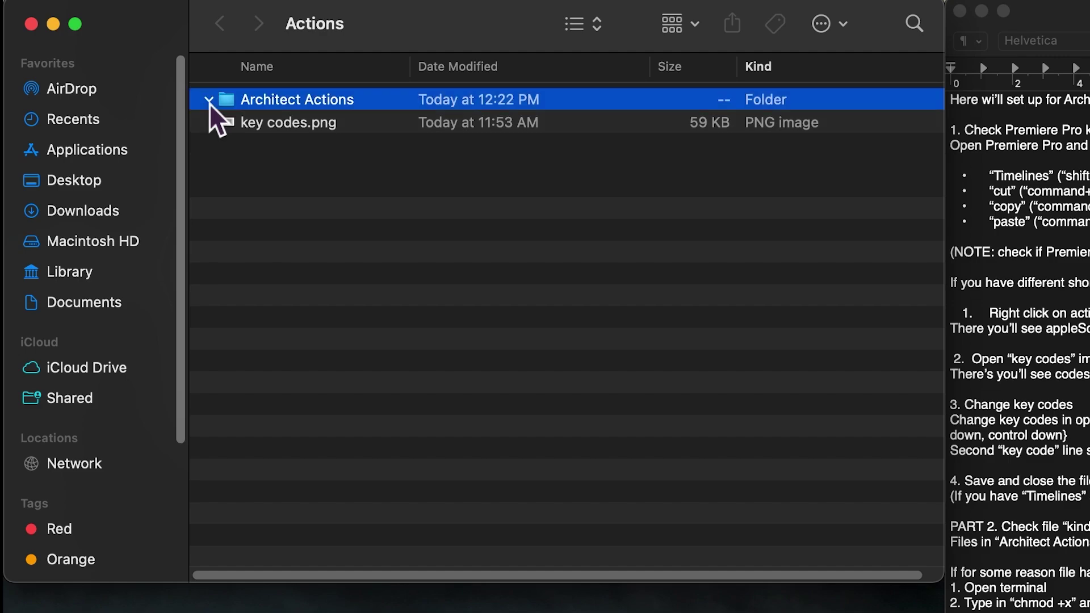
{"action": "right_click", "coordinate": [251, 124]}
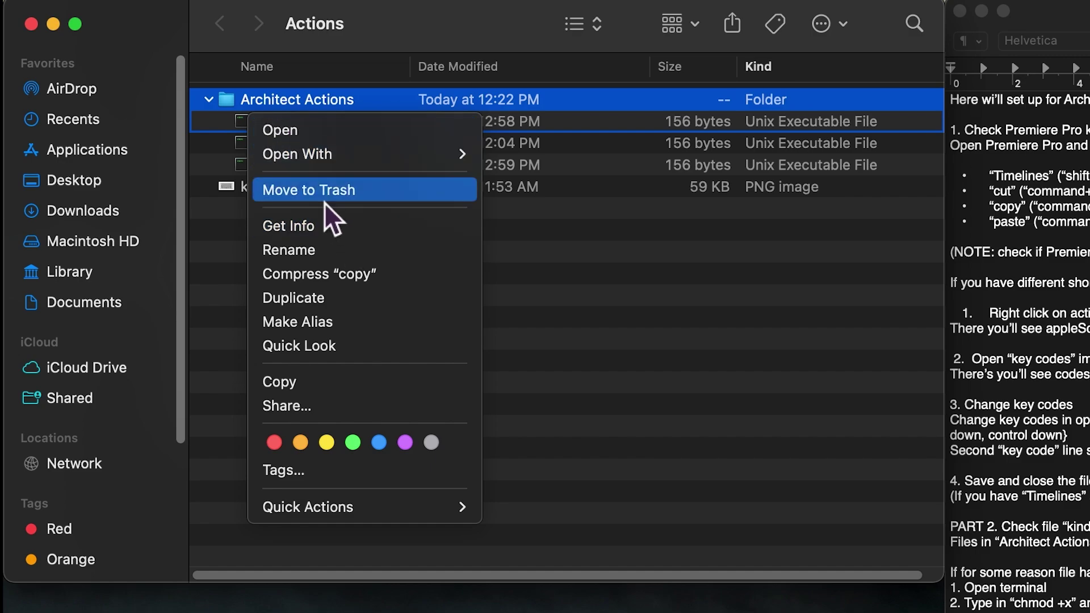
{"action": "mouse_move", "coordinate": [374, 153]}
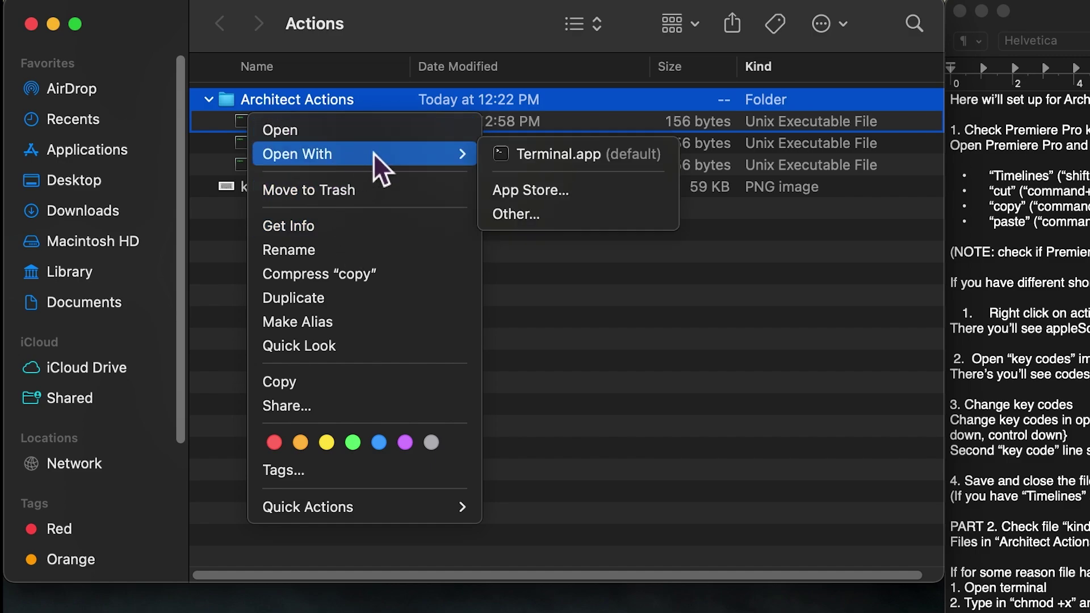
{"action": "left_click", "coordinate": [575, 211]}
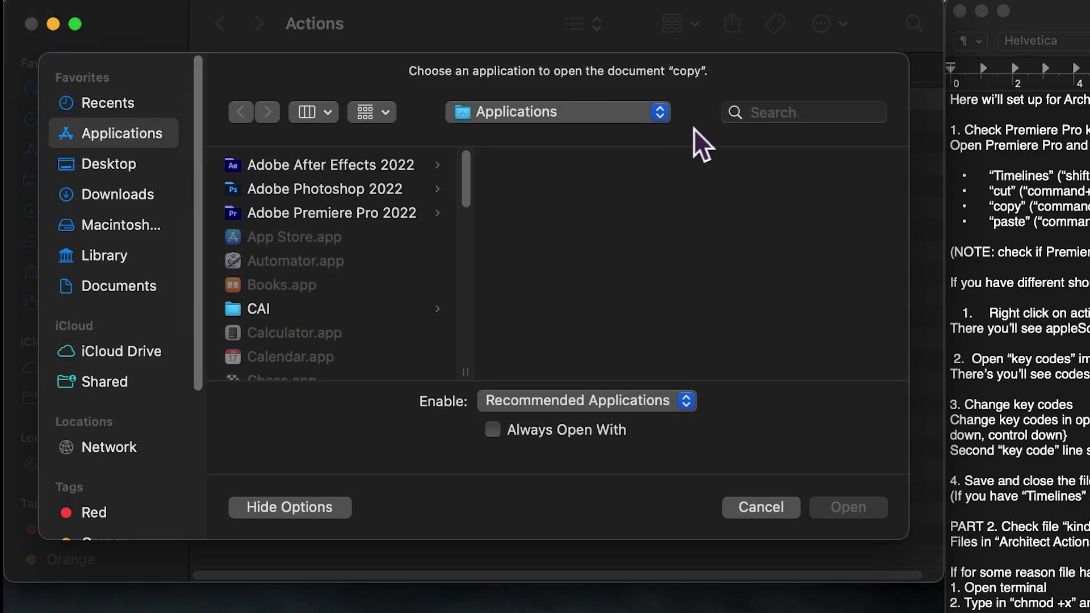
{"action": "left_click", "coordinate": [764, 112]}
{"action": "type", "text": "text"}
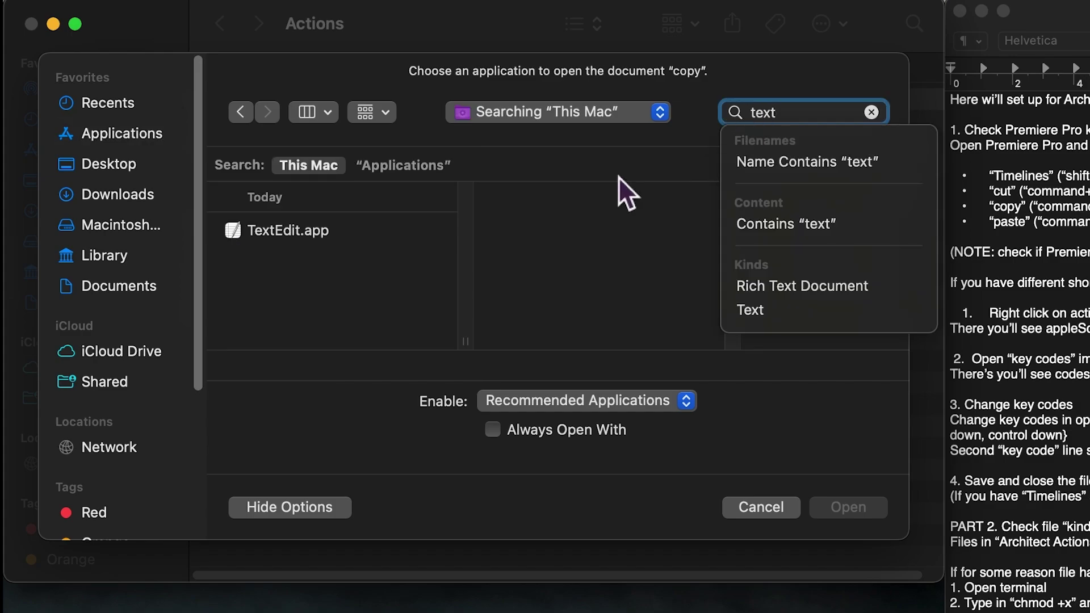
{"action": "double_click", "coordinate": [278, 232]}
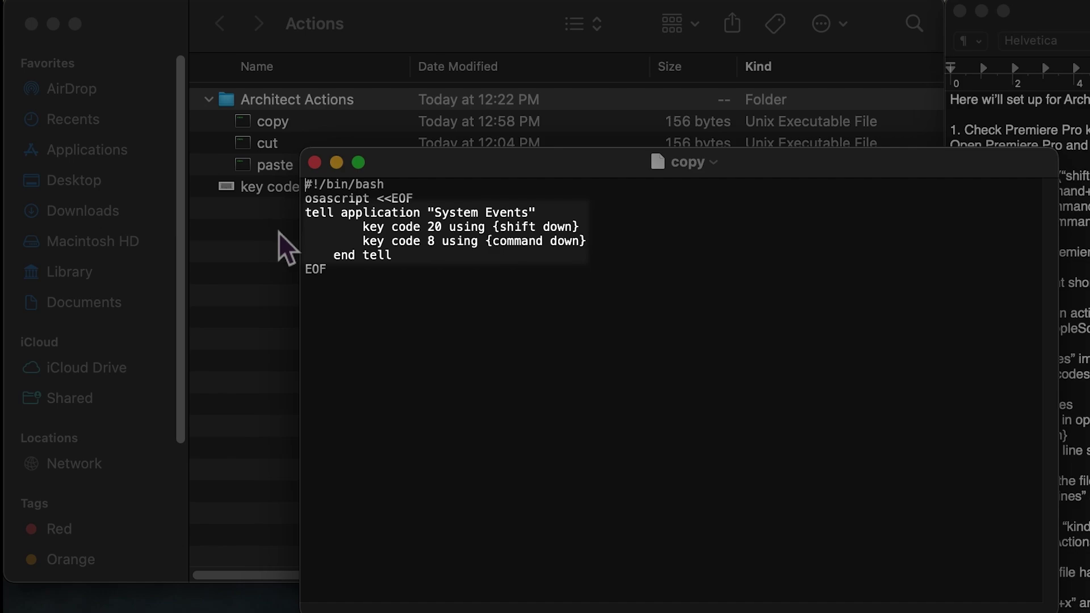
- Close the current window and open the key codes chart image
{"action": "key", "text": "cmd+w"}
{"action": "left_click", "coordinate": [277, 189]}
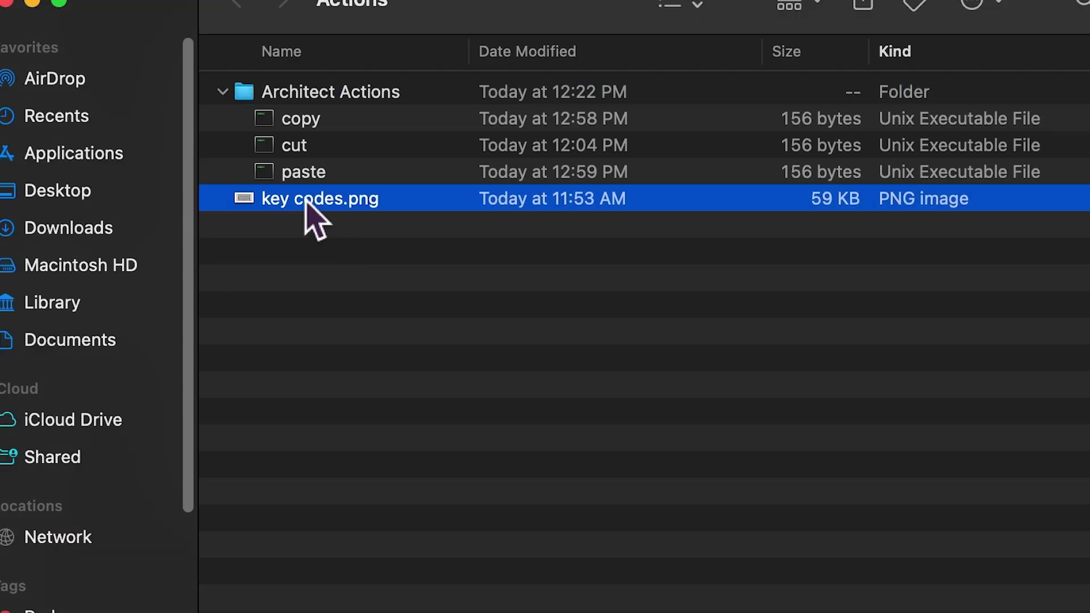
{"action": "double_click", "coordinate": [307, 202]}
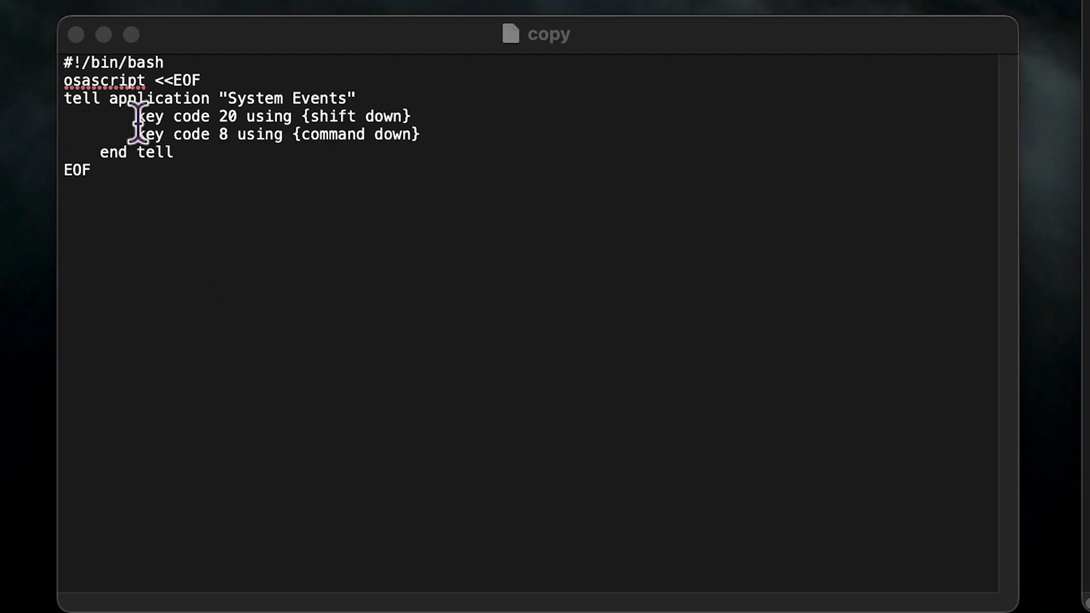
- Replace 'shift' with 'control' in the copy script's first key code line
{"action": "left_click_drag", "start_coordinate": [142, 119], "coordinate": [473, 135]}
{"action": "key", "text": "ctrl+alt+3"}
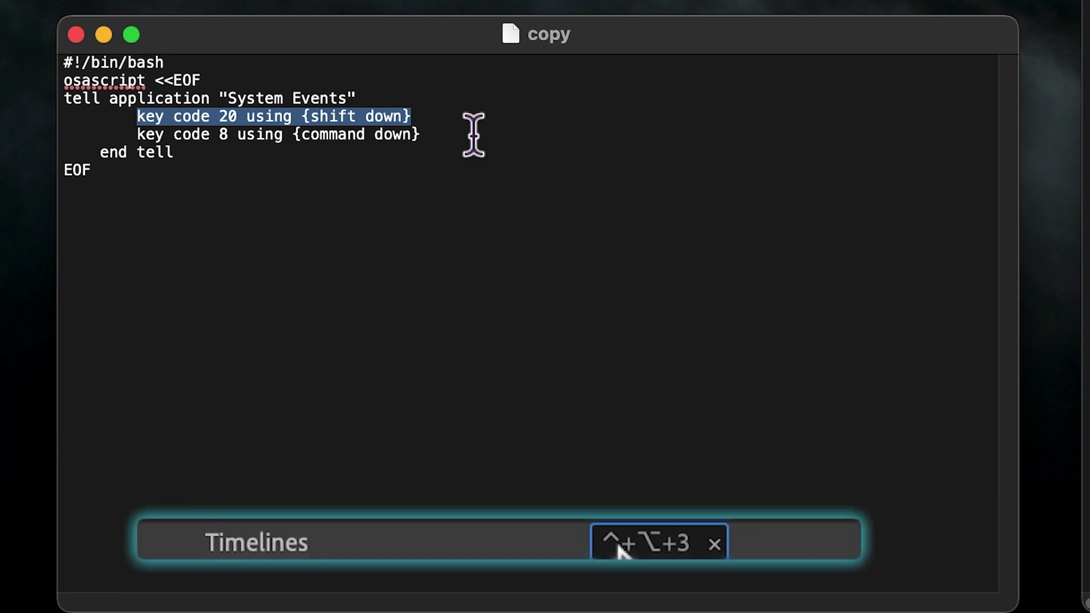
{"action": "double_click", "coordinate": [341, 118]}
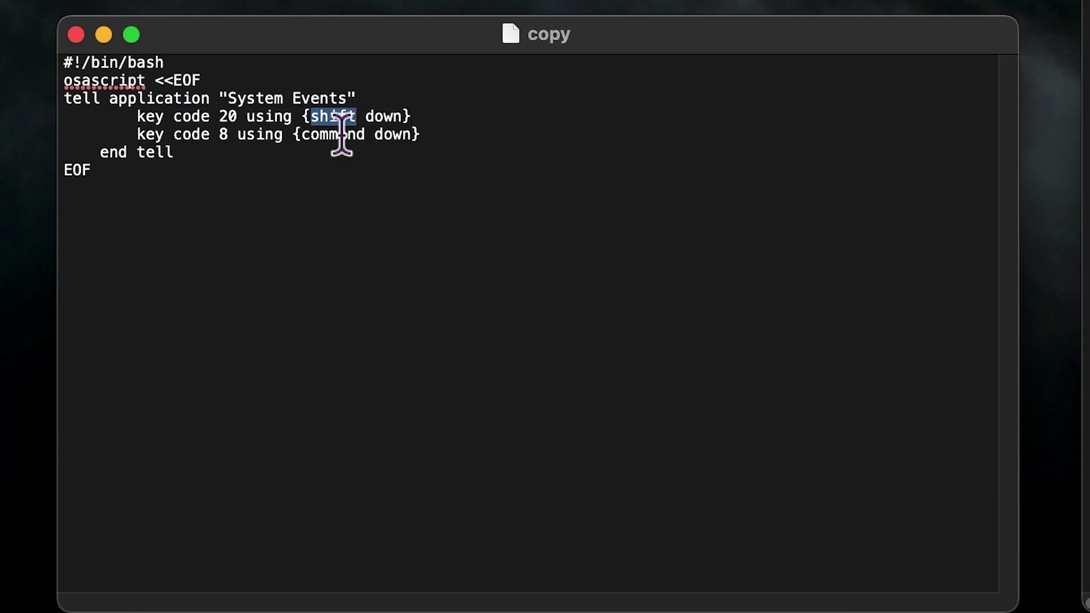
{"action": "type", "text": "control"}
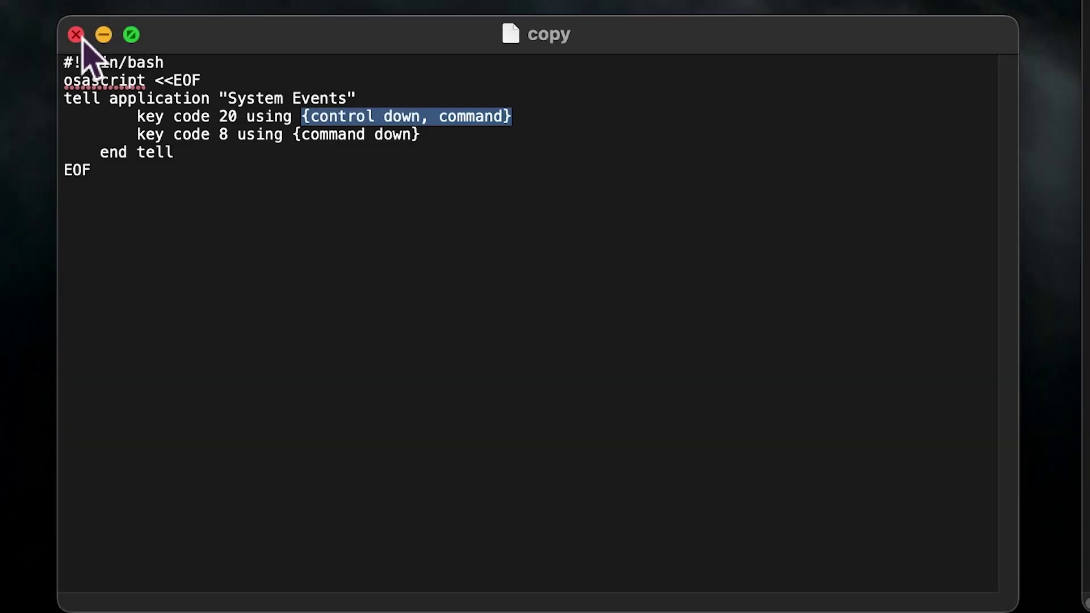
- Open the cut script in TextEdit, change its shift down to control, and save
{"action": "left_click", "coordinate": [76, 35]}
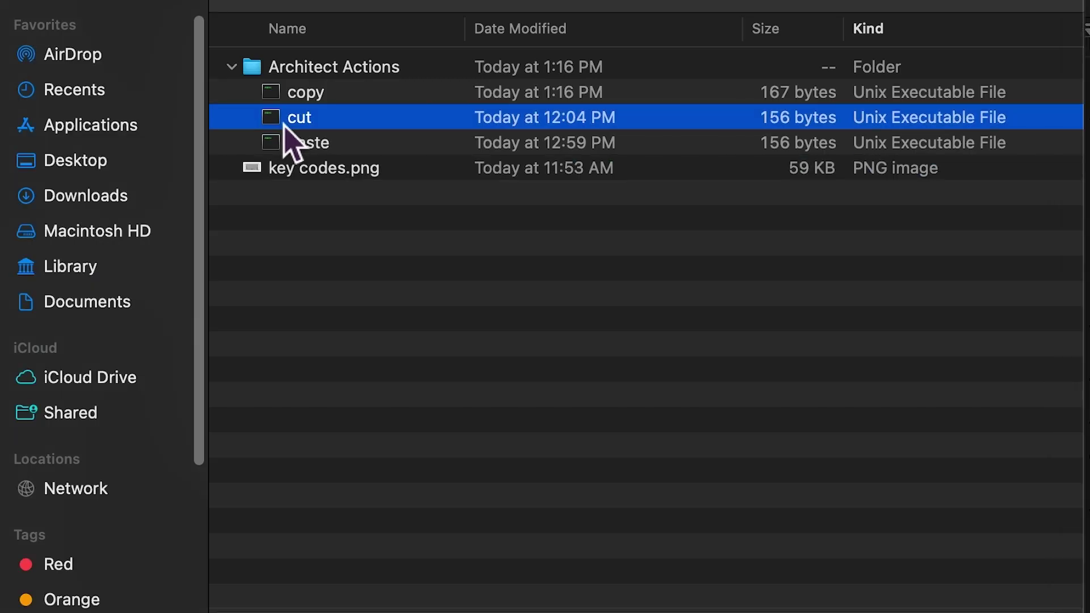
{"action": "right_click", "coordinate": [281, 117]}
{"action": "left_click", "coordinate": [641, 227]}
{"action": "left_click", "coordinate": [878, 86]}
{"action": "type", "text": "texted"}
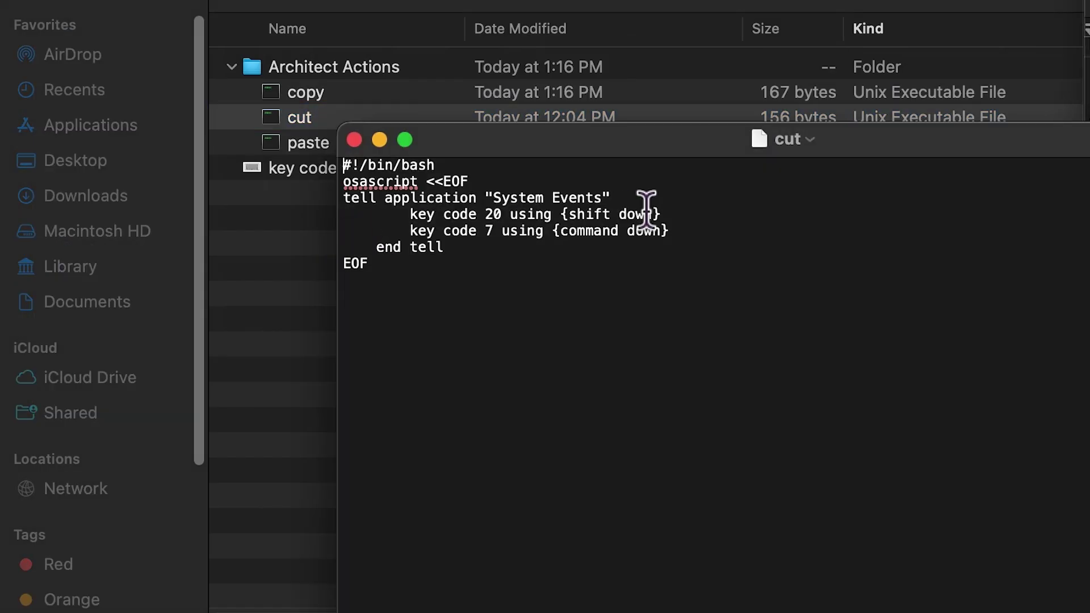
{"action": "left_click_drag", "start_coordinate": [568, 214], "coordinate": [647, 214]}
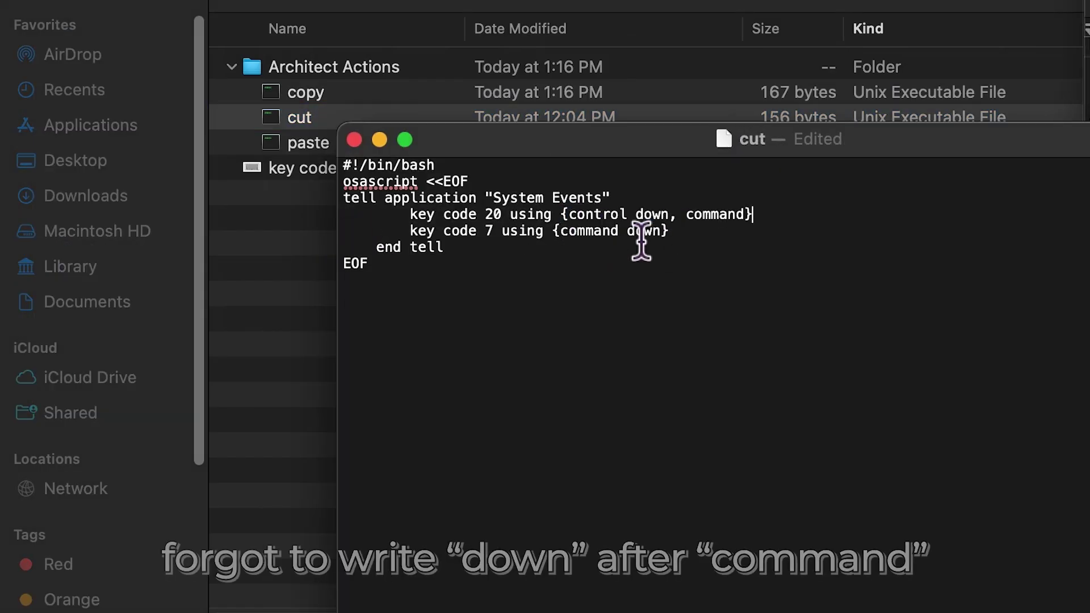
{"action": "key", "text": "super+s"}
- Close the cut script and open Get Info for the copy script
{"action": "left_click", "coordinate": [355, 140]}
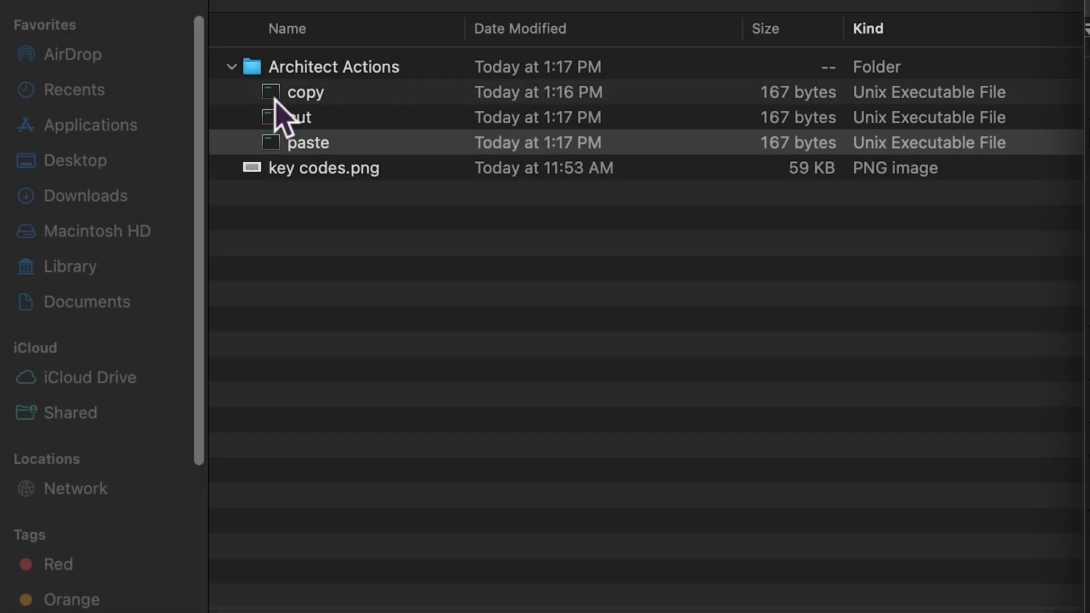
{"action": "right_click", "coordinate": [276, 97]}
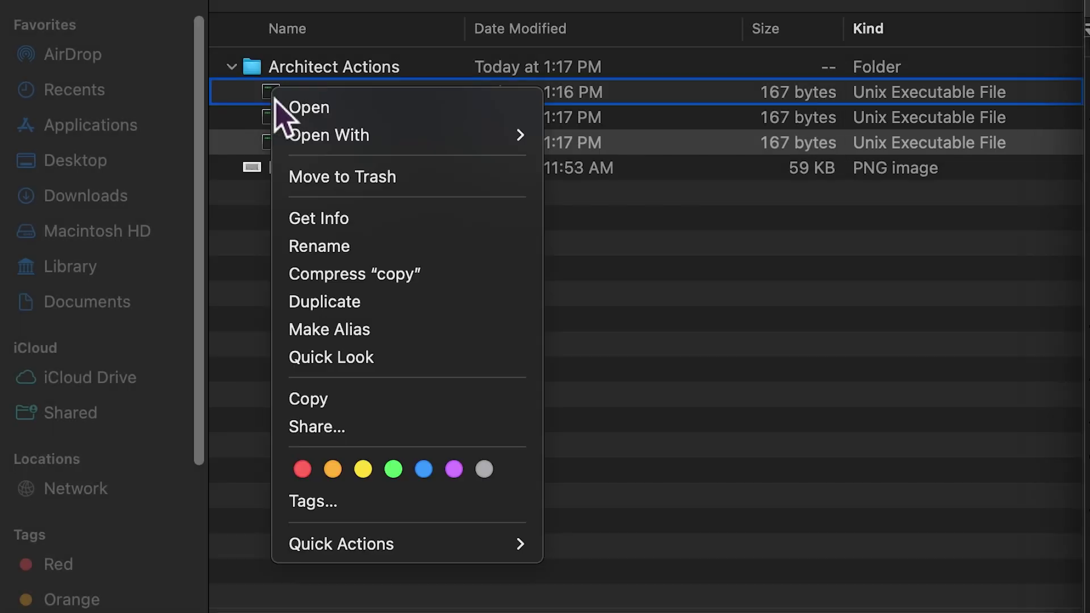
{"action": "left_click", "coordinate": [361, 224]}
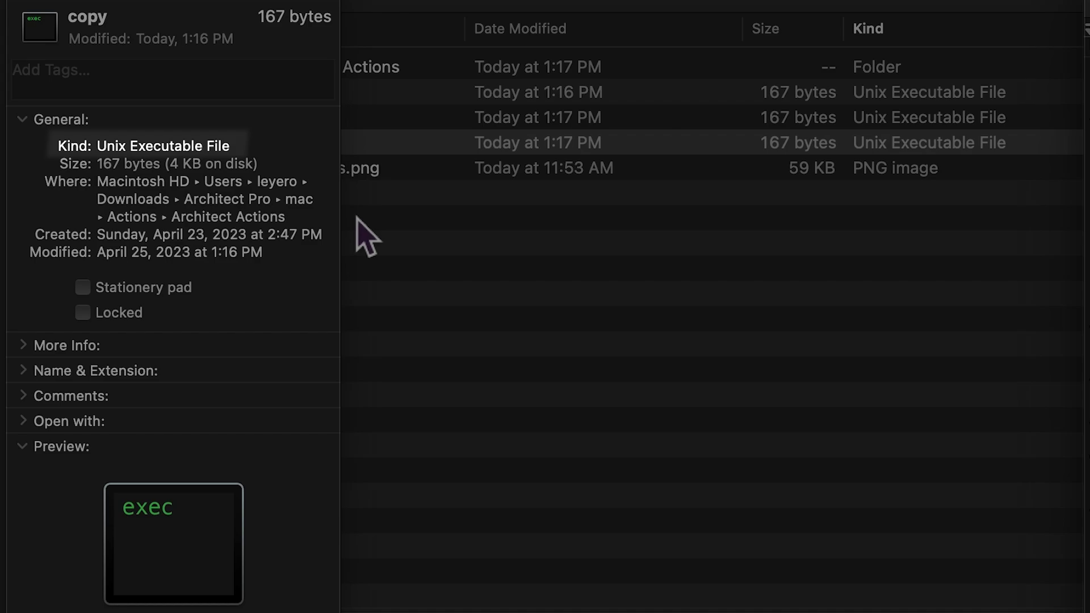
- Launch Terminal via Spotlight and start the command chmod +
{"action": "key", "text": "super+space"}
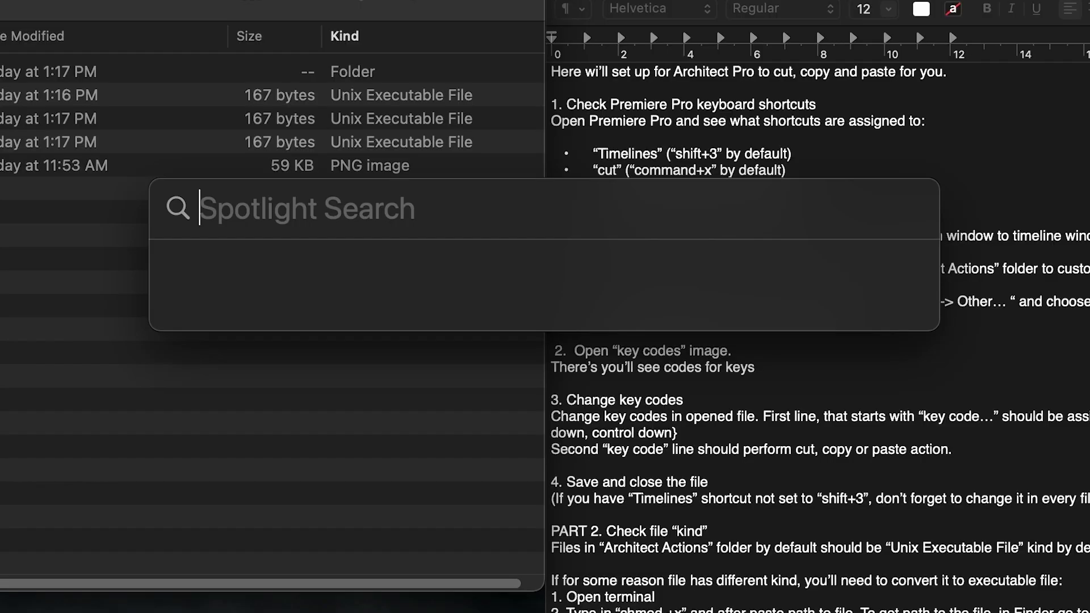
{"action": "type", "text": "ter"}
{"action": "key", "text": "Return"}
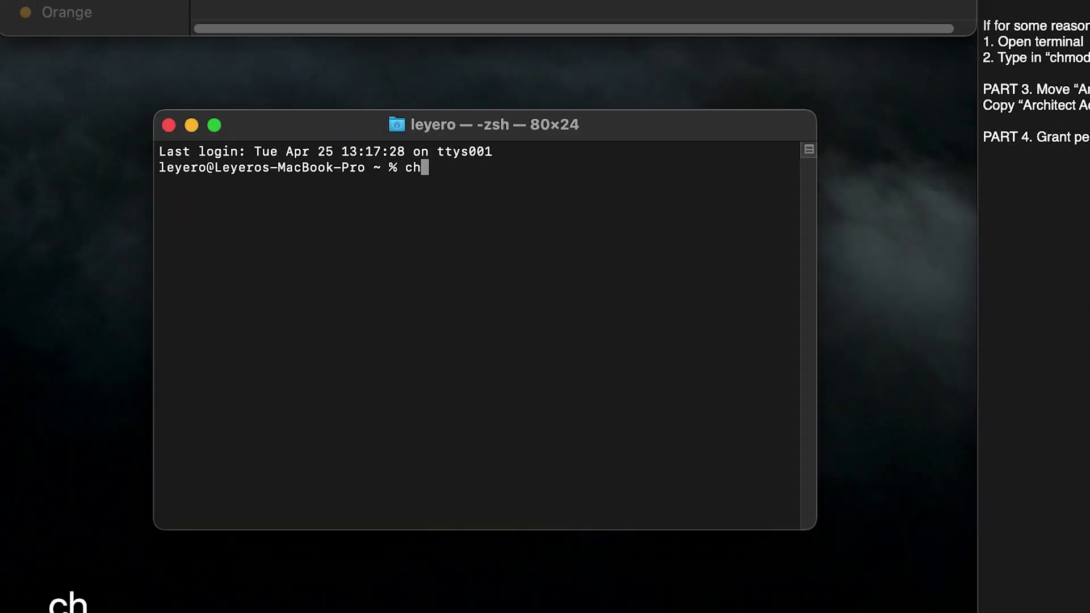
{"action": "type", "text": "chmod +x"}
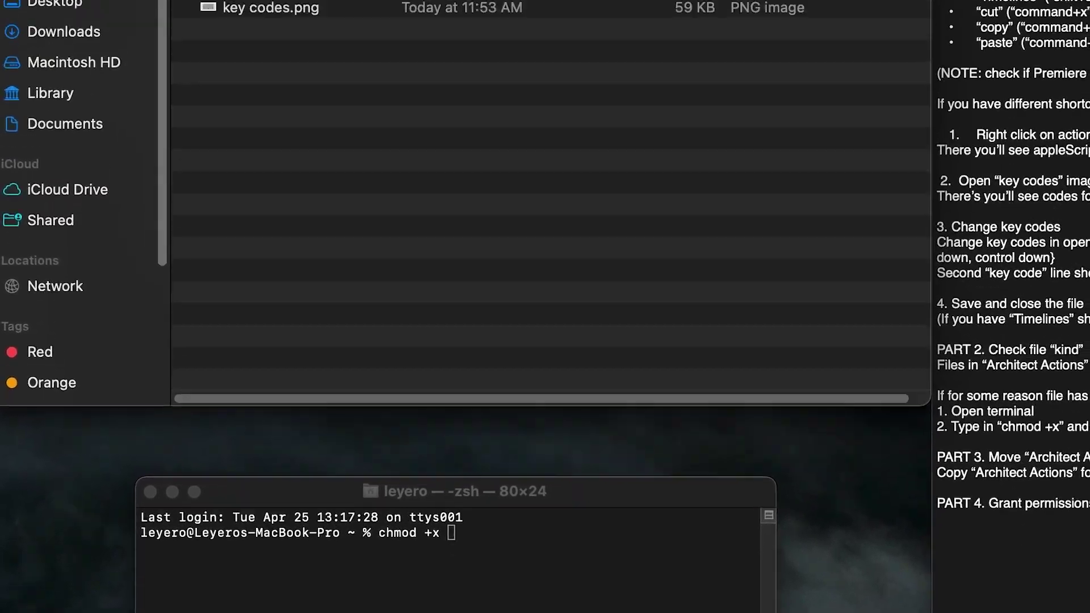
- Copy the copy file's full pathname from Finder's path bar and run chmod +x on it
{"action": "left_click", "coordinate": [220, 13]}
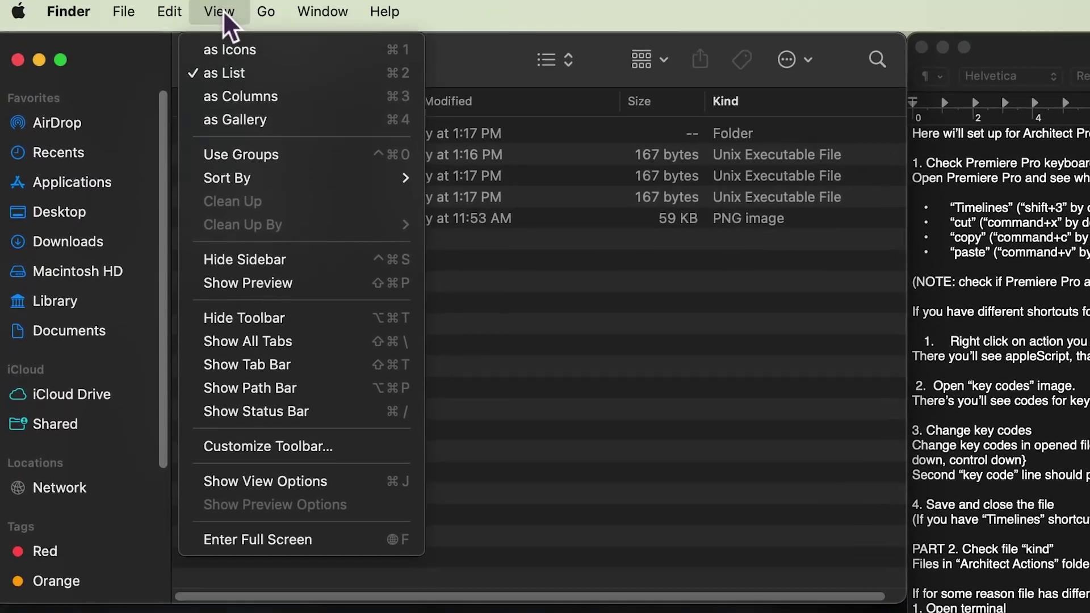
{"action": "left_click", "coordinate": [315, 389]}
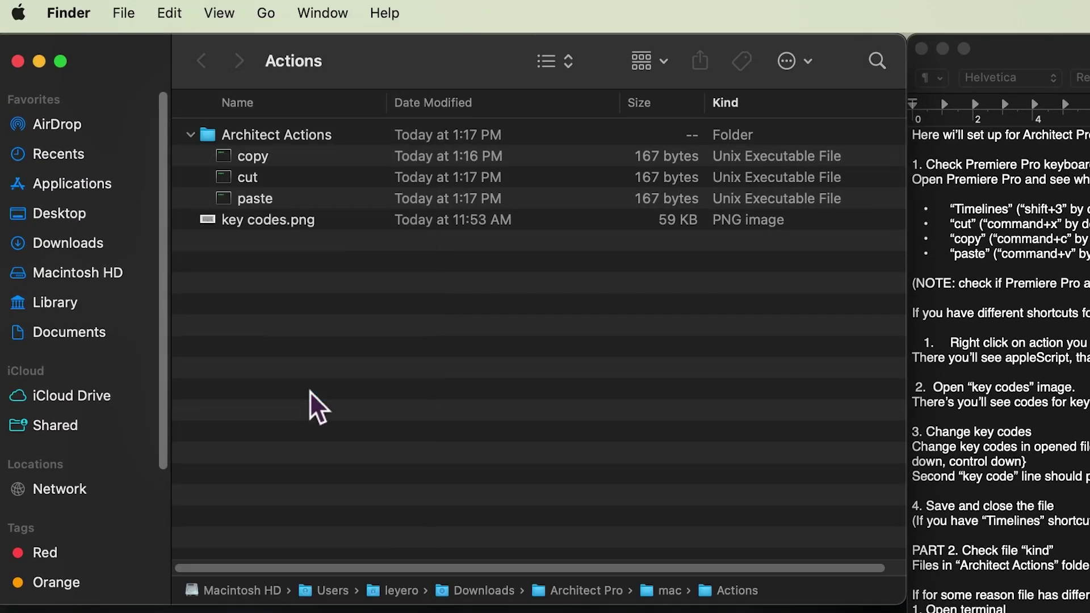
{"action": "left_click", "coordinate": [255, 162]}
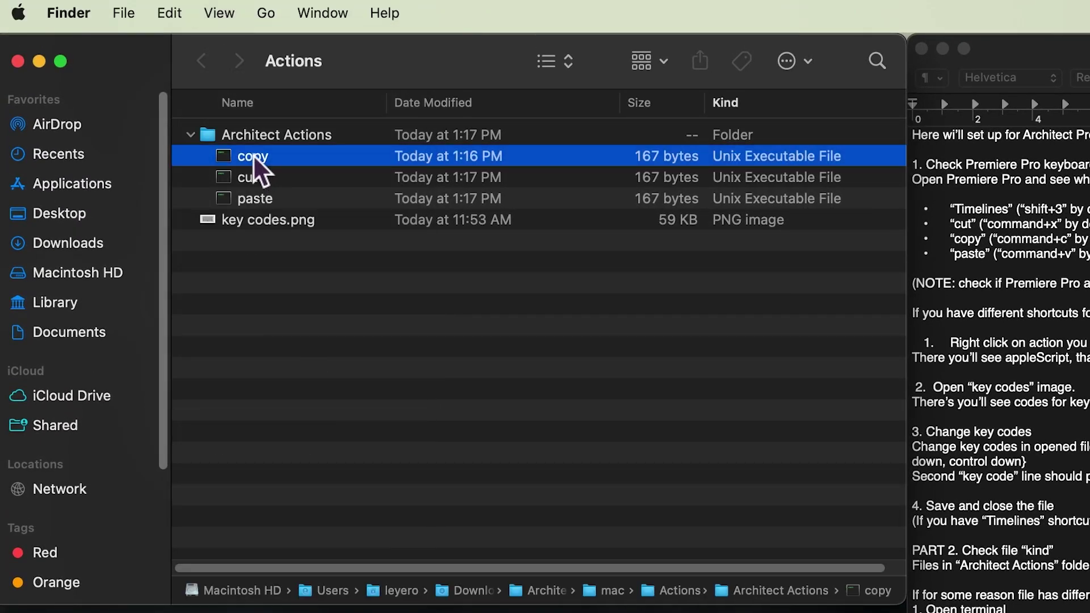
{"action": "right_click", "coordinate": [867, 591]}
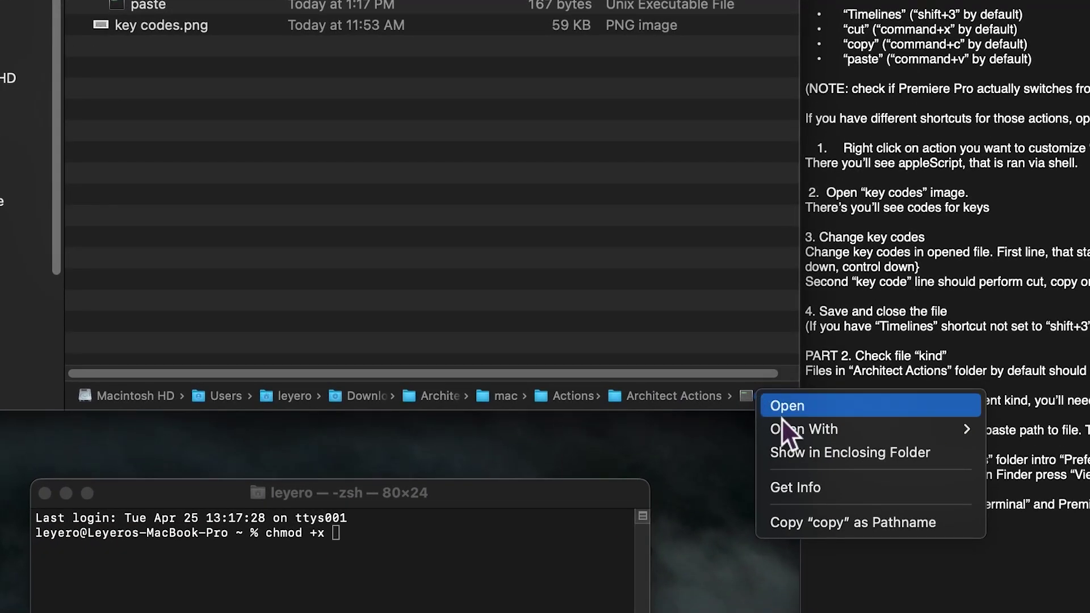
{"action": "left_click", "coordinate": [829, 521]}
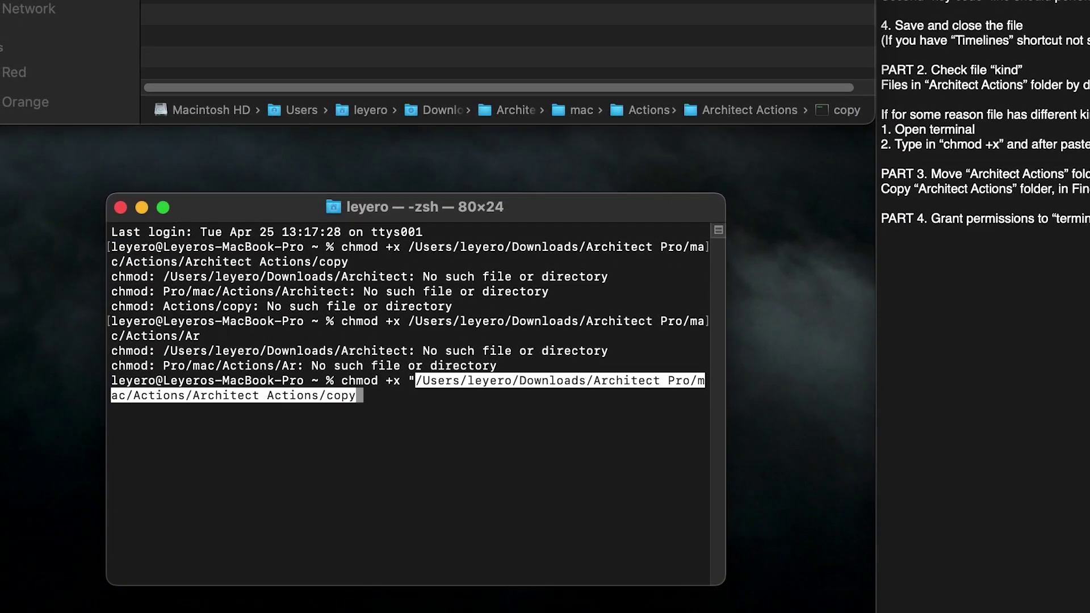
{"action": "type", "text": "\""}
{"action": "key", "text": "Return"}
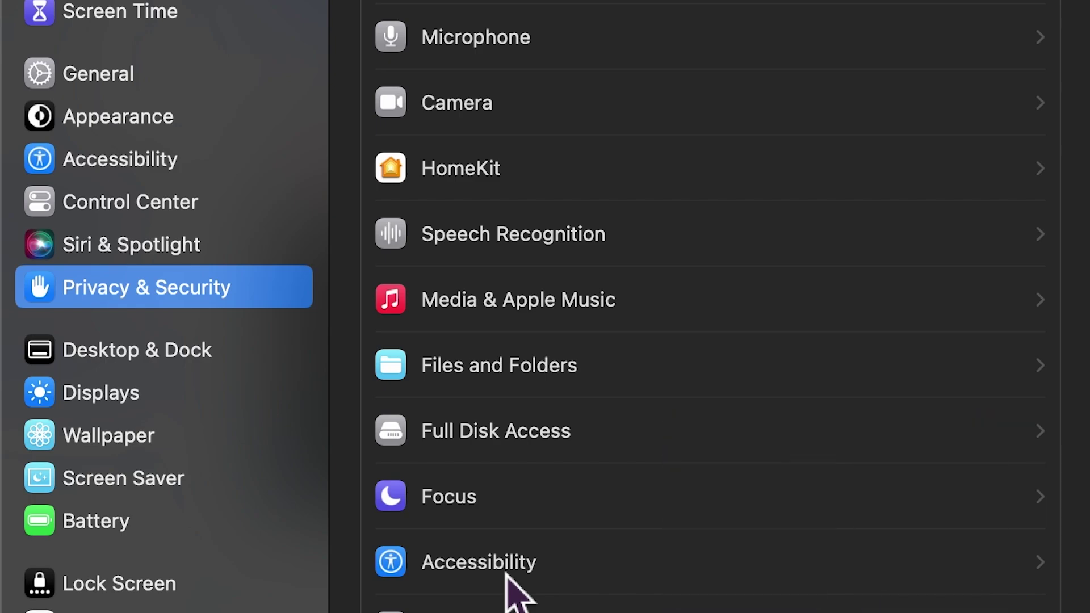
- Check the Accessibility app toggles, then go back and open the Automation permissions list
{"action": "left_click", "coordinate": [505, 573]}
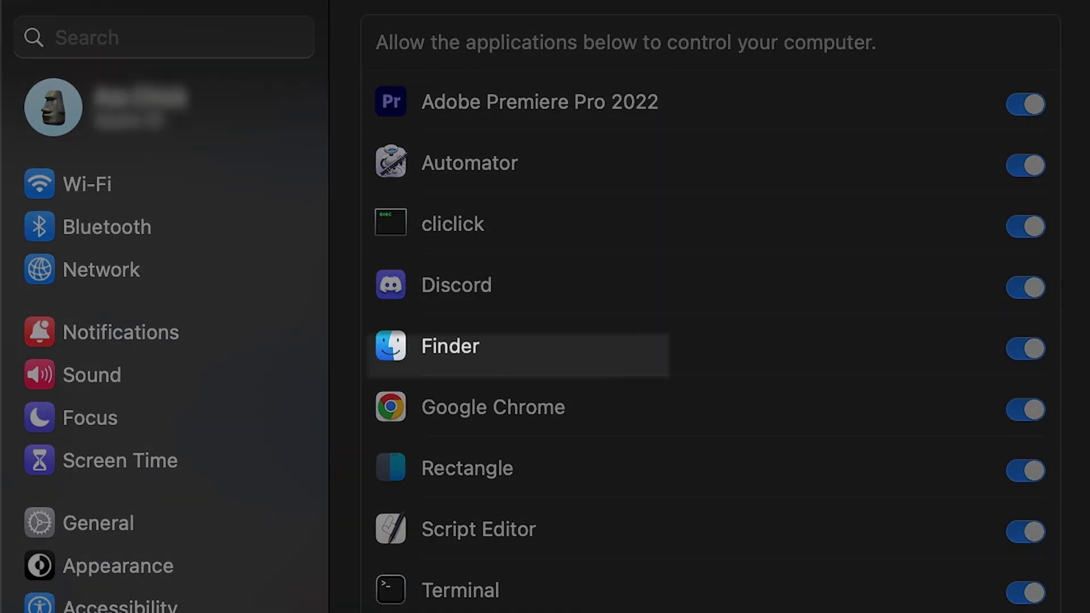
{"action": "key", "text": "super+bracketleft"}
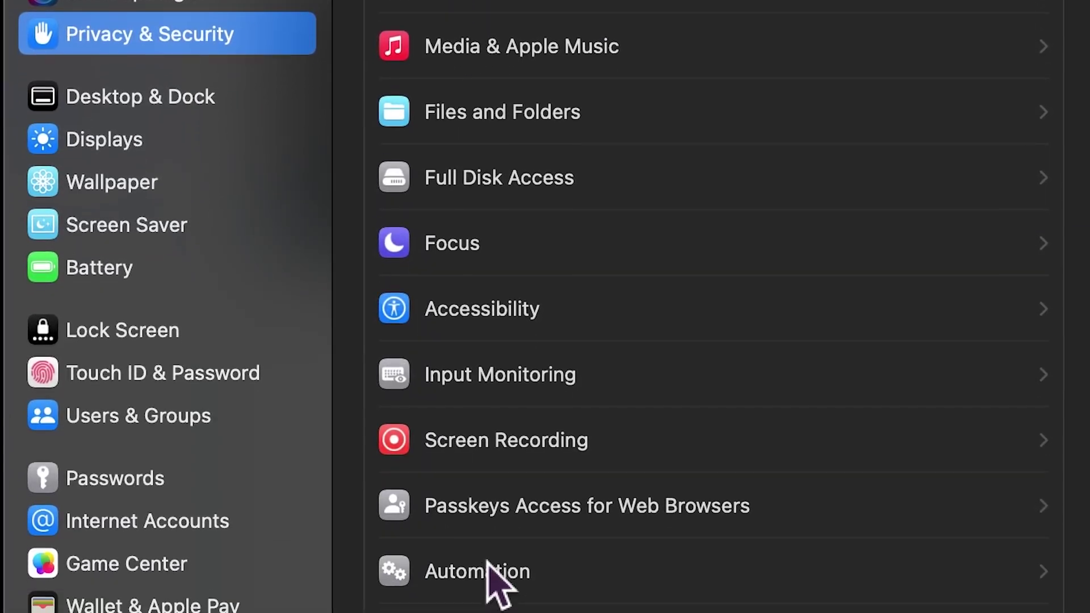
{"action": "left_click", "coordinate": [487, 565]}
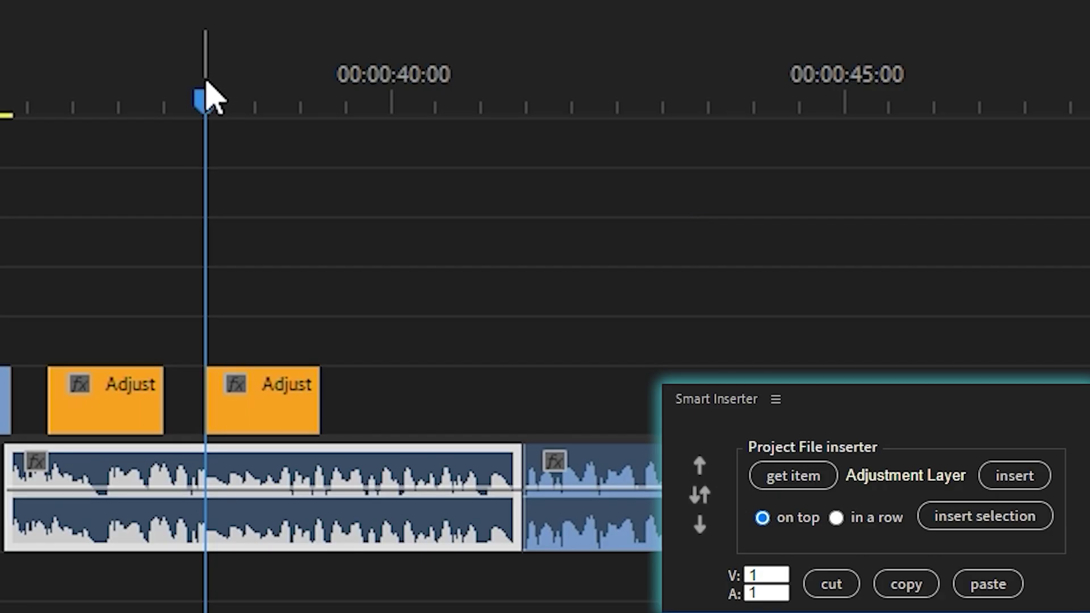
- Insert Adjustment Layer clips at five playhead positions, plus two stacked clips at an earlier point
{"action": "left_click_drag", "start_coordinate": [204, 85], "coordinate": [149, 72]}
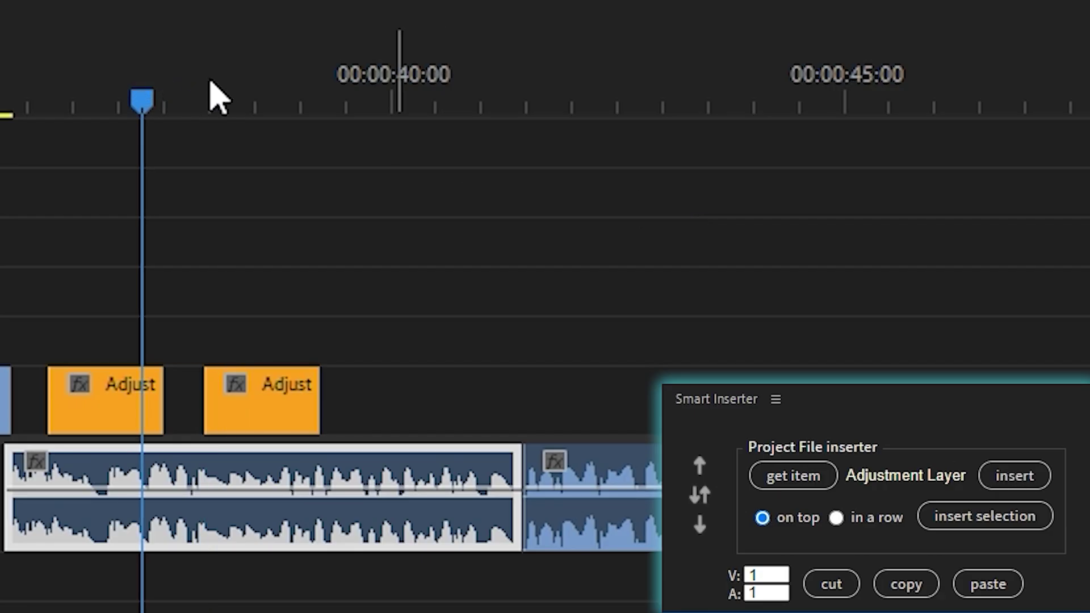
{"action": "left_click", "coordinate": [276, 103]}
{"action": "left_click_drag", "start_coordinate": [275, 102], "coordinate": [319, 103]}
{"action": "left_click", "coordinate": [1015, 476]}
{"action": "left_click", "coordinate": [421, 105]}
{"action": "left_click", "coordinate": [1015, 476]}
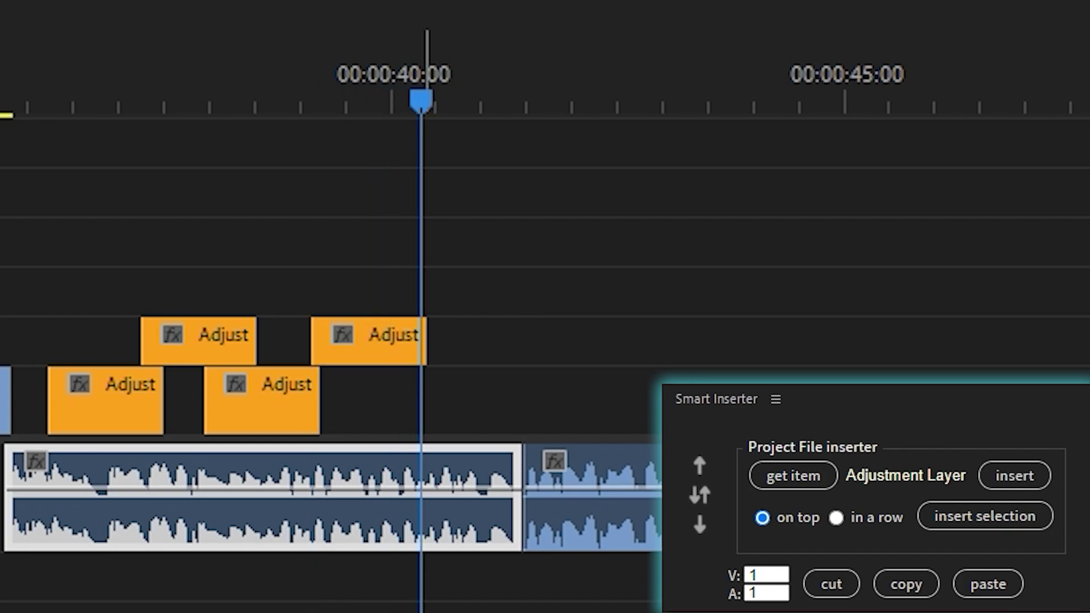
{"action": "left_click", "coordinate": [616, 105]}
{"action": "left_click", "coordinate": [1014, 476]}
{"action": "left_click_drag", "start_coordinate": [630, 104], "coordinate": [794, 122]}
{"action": "left_click", "coordinate": [1009, 480]}
{"action": "left_click_drag", "start_coordinate": [676, 80], "coordinate": [391, 105]}
{"action": "left_click", "coordinate": [1015, 475]}
{"action": "left_click", "coordinate": [1015, 476]}
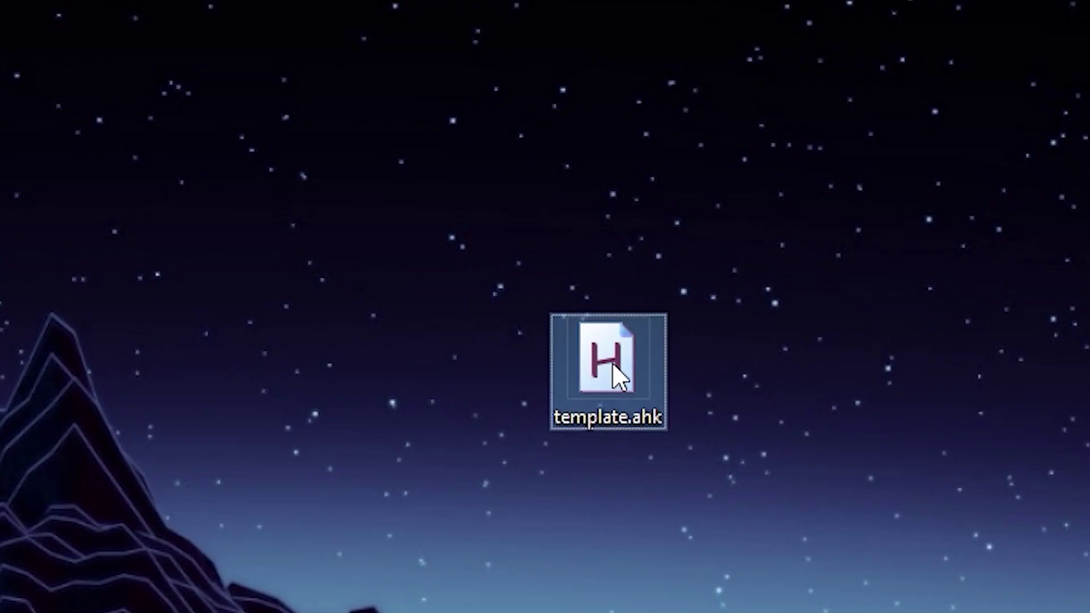
- Open template.ahk in Notepad and launch AutoHotkey Window Spy to read coordinates
{"action": "right_click", "coordinate": [613, 363]}
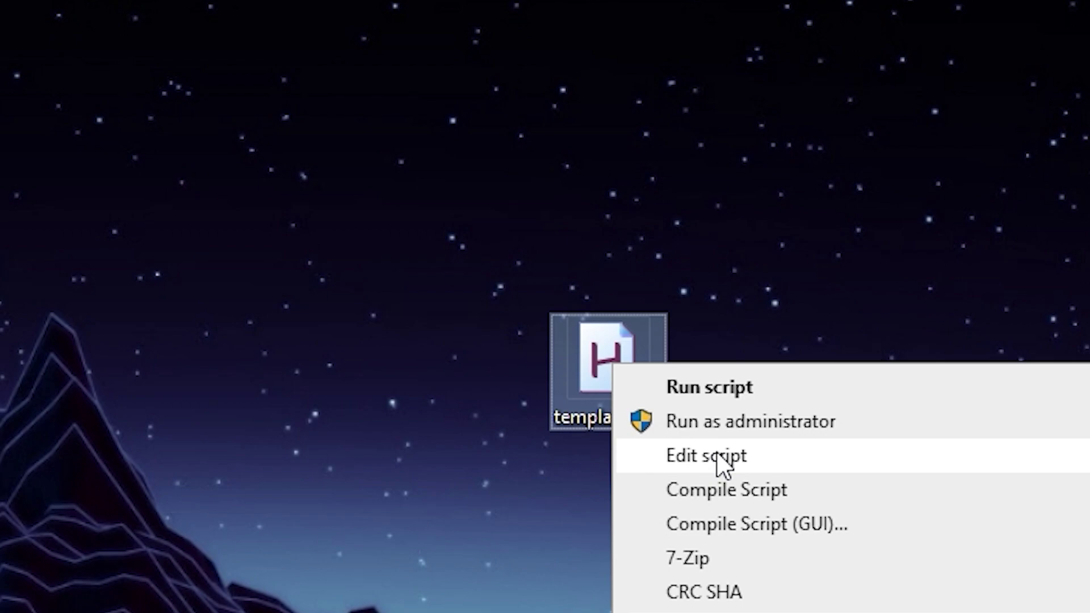
{"action": "left_click", "coordinate": [722, 456]}
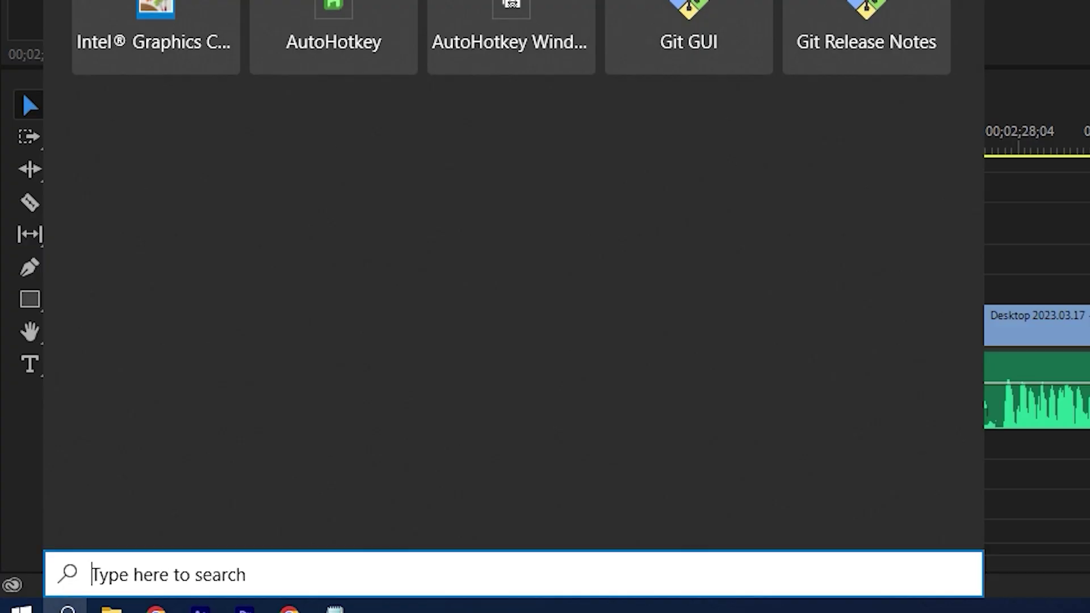
{"action": "type", "text": "auto"}
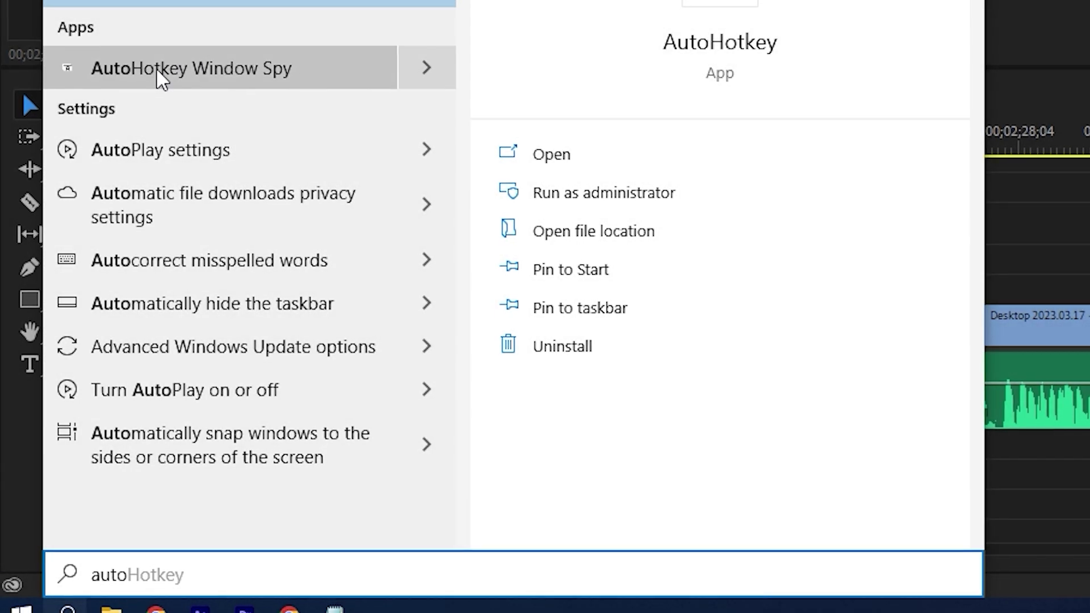
{"action": "left_click", "coordinate": [159, 73]}
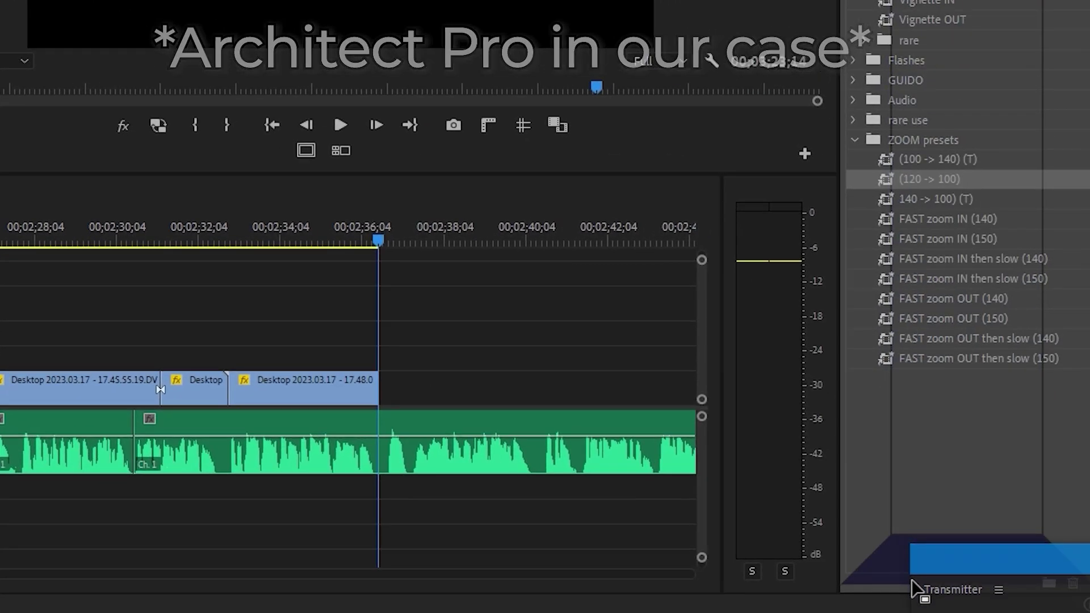
{"action": "left_click_drag", "start_coordinate": [854, 582], "coordinate": [944, 336]}
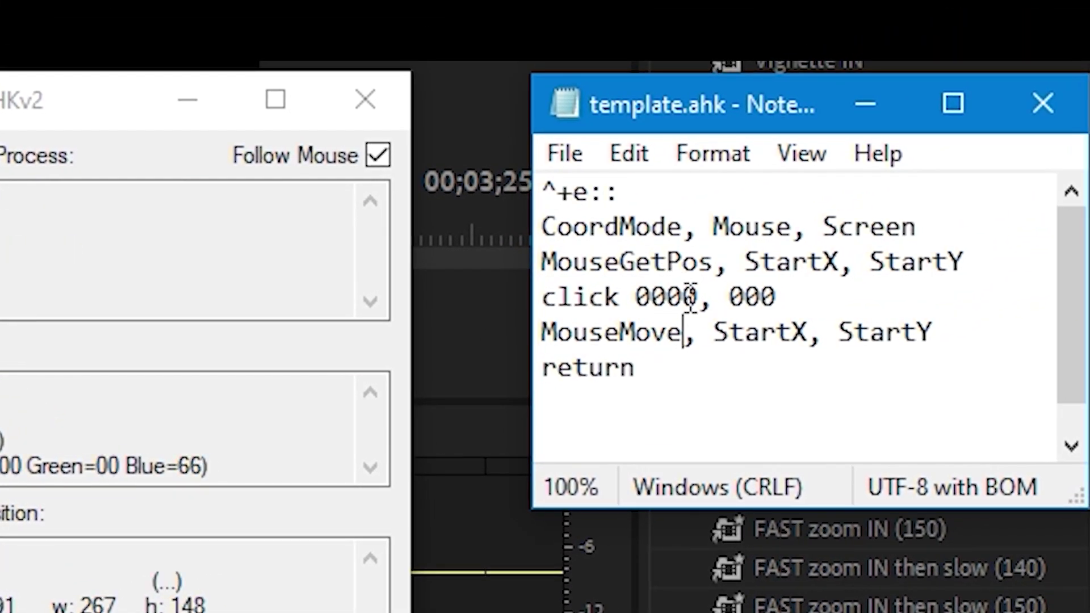
- Replace the 0000, 000 placeholders with the click coordinates 1860, 840
{"action": "double_click", "coordinate": [690, 296]}
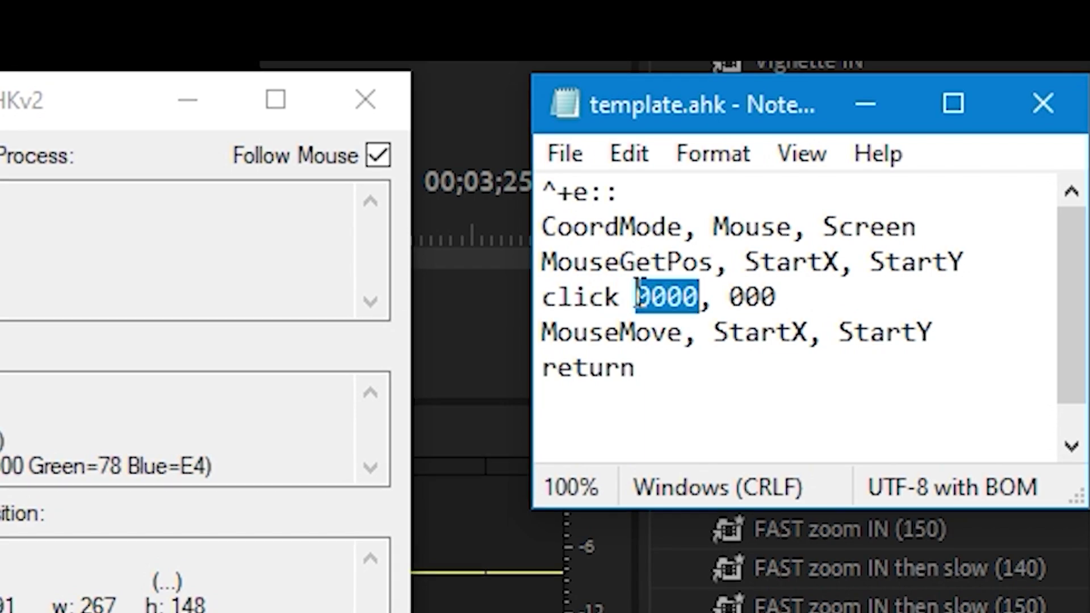
{"action": "type", "text": "18"}
{"action": "key", "text": "shift+Left"}
{"action": "key", "text": "shift+Left"}
{"action": "key", "text": "shift+Left"}
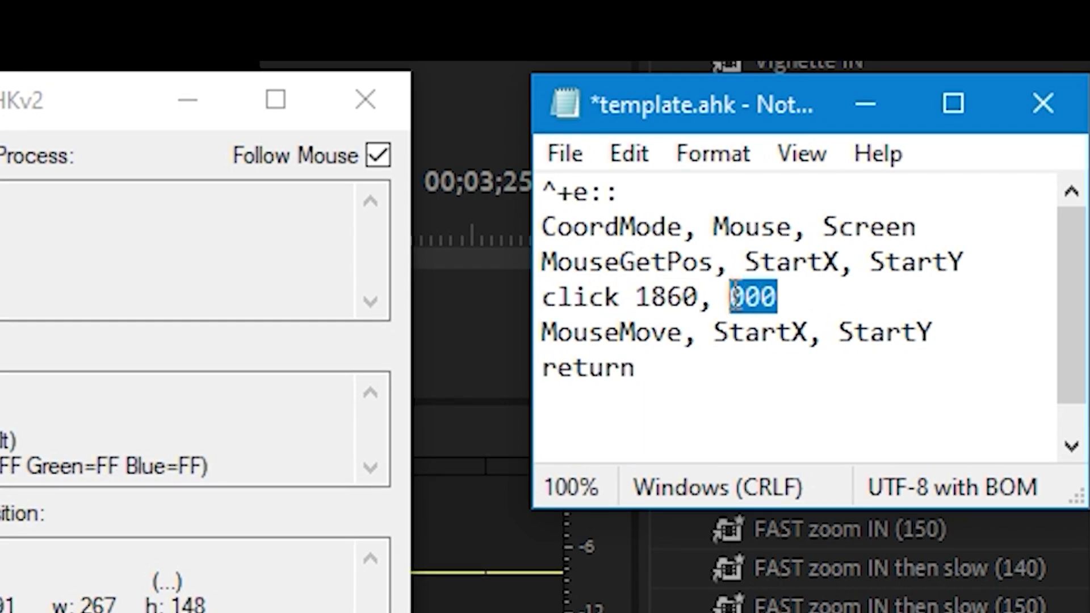
{"action": "type", "text": "840"}
{"action": "left_click", "coordinate": [841, 360]}
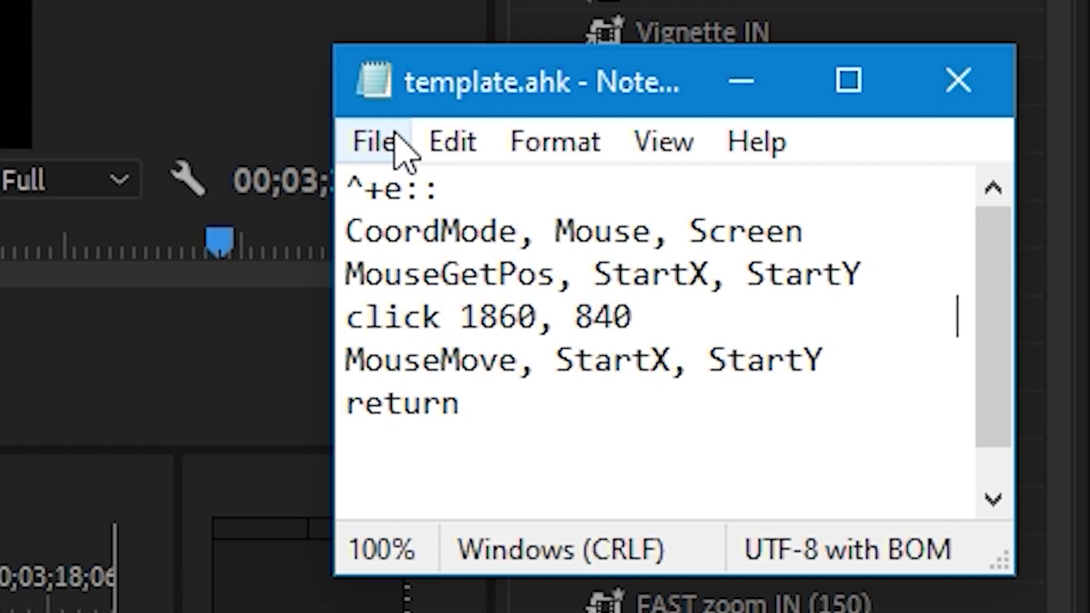
- Save template.ahk via File > Save and close Notepad
{"action": "left_click", "coordinate": [372, 142]}
{"action": "left_click", "coordinate": [519, 363]}
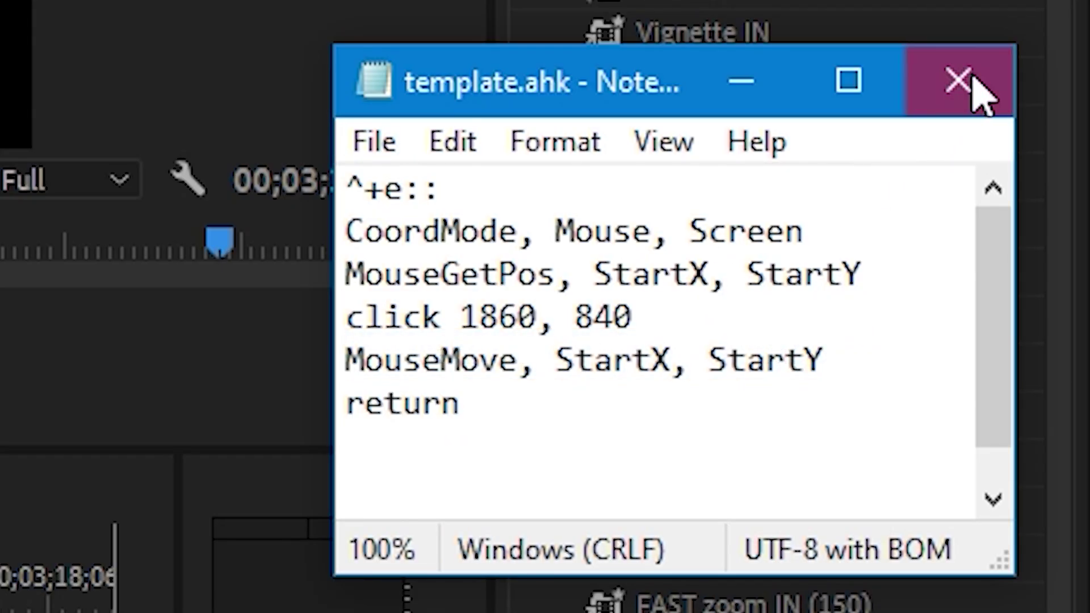
{"action": "left_click", "coordinate": [973, 86]}
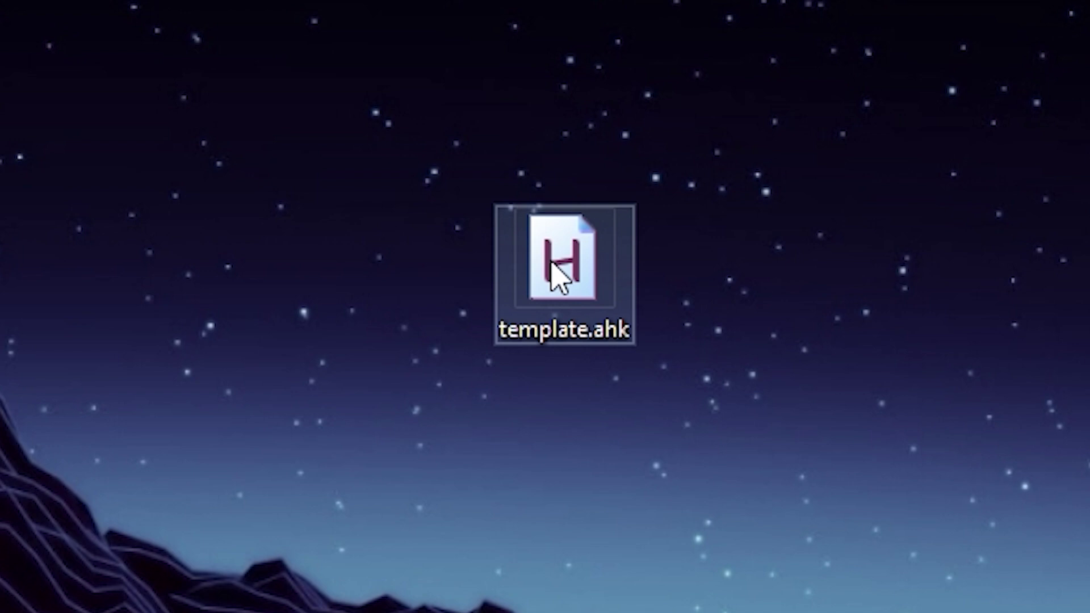
- Duplicate the hotkey block in template.ahk by pasting a copy below the script
{"action": "left_click", "coordinate": [552, 264]}
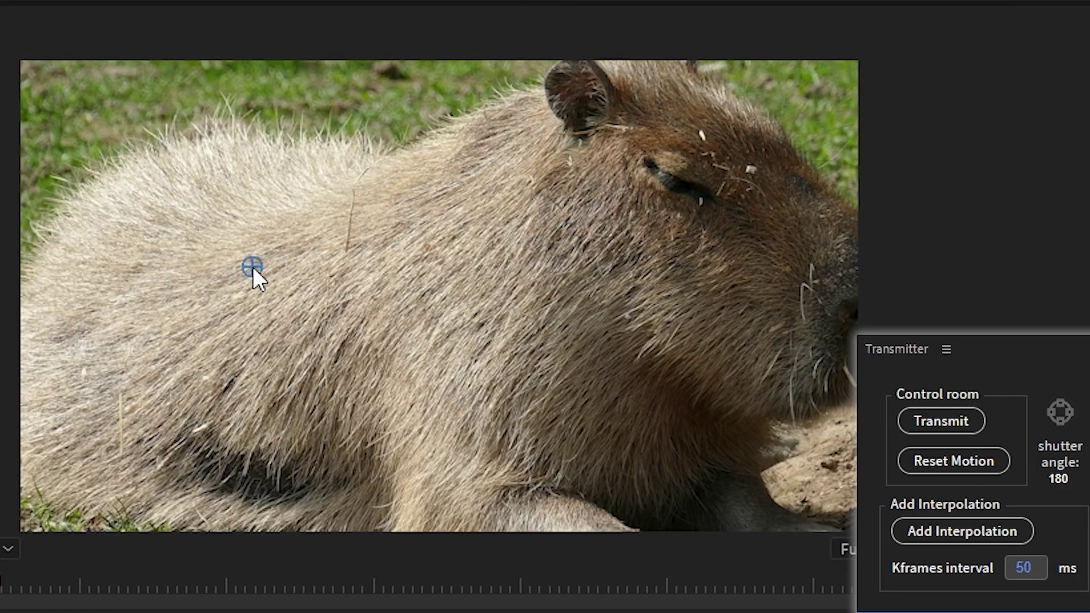
{"action": "mouse_move", "coordinate": [253, 267]}
{"action": "left_mouse_down"}
{"action": "mouse_move", "coordinate": [124, 376]}
{"action": "mouse_move", "coordinate": [42, 503]}
{"action": "mouse_move", "coordinate": [449, 339]}
{"action": "mouse_move", "coordinate": [640, 154]}
{"action": "left_mouse_up"}
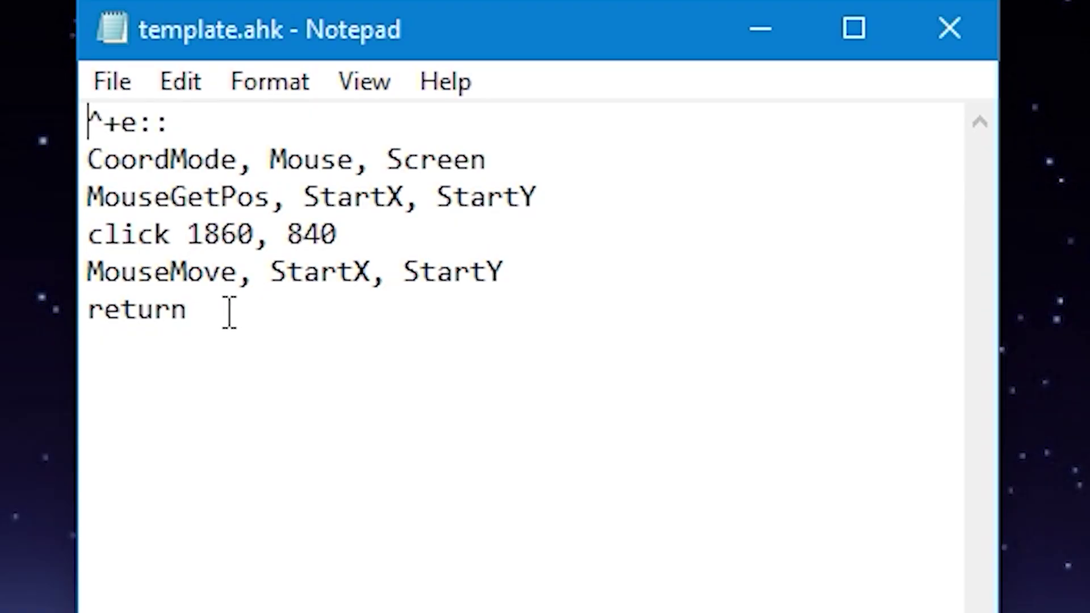
{"action": "left_click_drag", "start_coordinate": [227, 312], "coordinate": [5, 65]}
{"action": "key", "text": "ctrl+c"}
{"action": "left_click", "coordinate": [213, 352]}
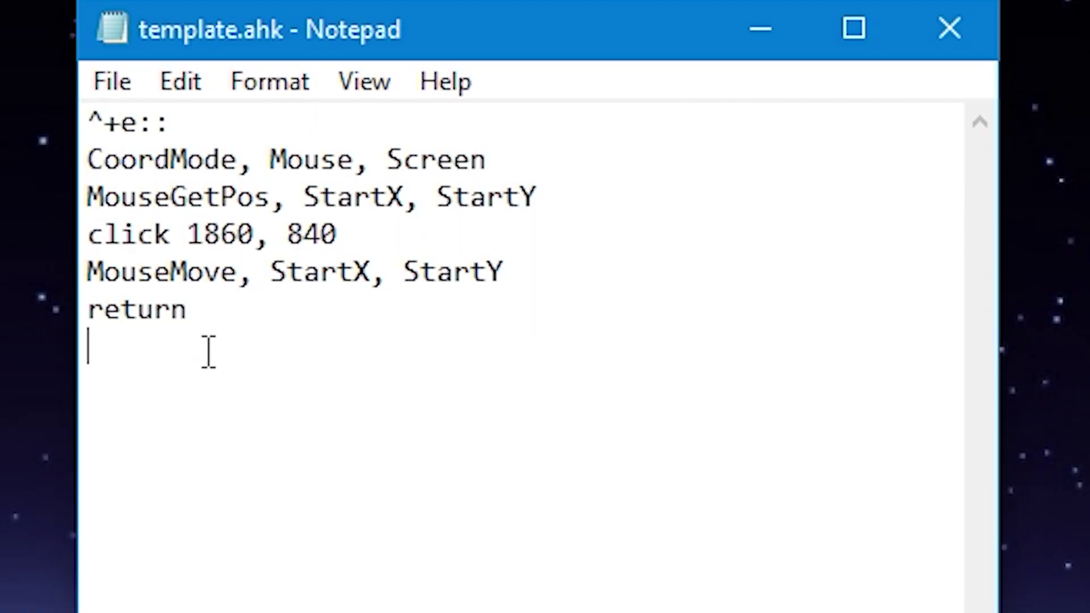
{"action": "key", "text": "Return"}
{"action": "key", "text": "ctrl+v"}
- Insert Adjustment Layer clips on V1 at the playhead, around 00:02:13, 00:02:23 and 00:02:32
{"action": "key", "text": "super+e"}
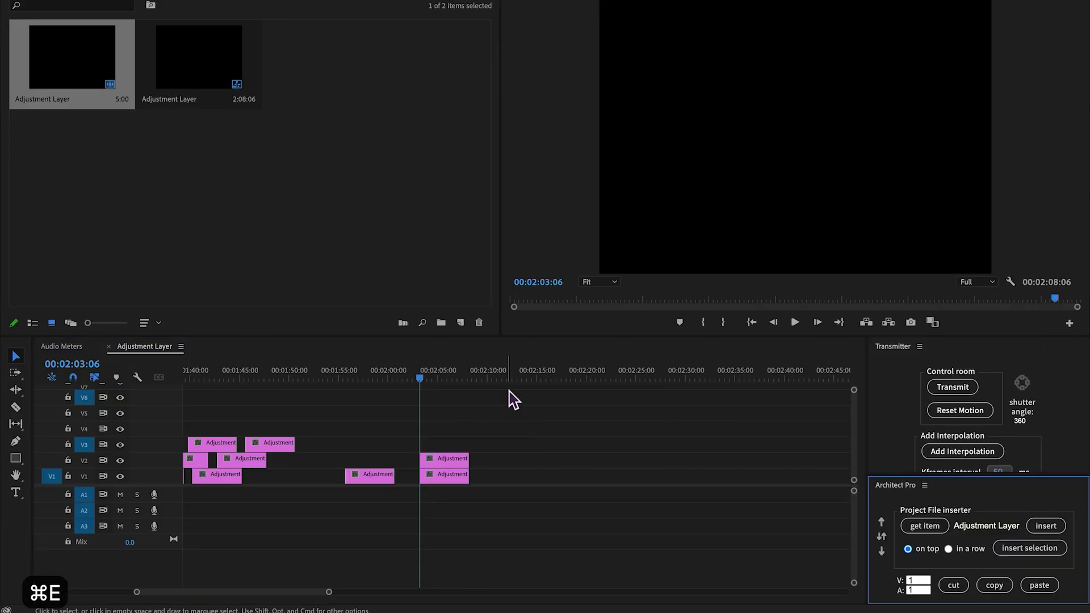
{"action": "left_click_drag", "start_coordinate": [518, 380], "coordinate": [546, 381]}
{"action": "key", "text": "super+e"}
{"action": "left_click", "coordinate": [623, 379]}
{"action": "key", "text": "super+e"}
{"action": "left_click_drag", "start_coordinate": [624, 380], "coordinate": [502, 380]}
{"action": "key", "text": "super+e"}
{"action": "key", "text": "super+e"}
{"action": "key", "text": "super+e"}
- Insert more Adjustment Layer clips around 00:02:04, including one on V2
{"action": "left_click", "coordinate": [495, 379]}
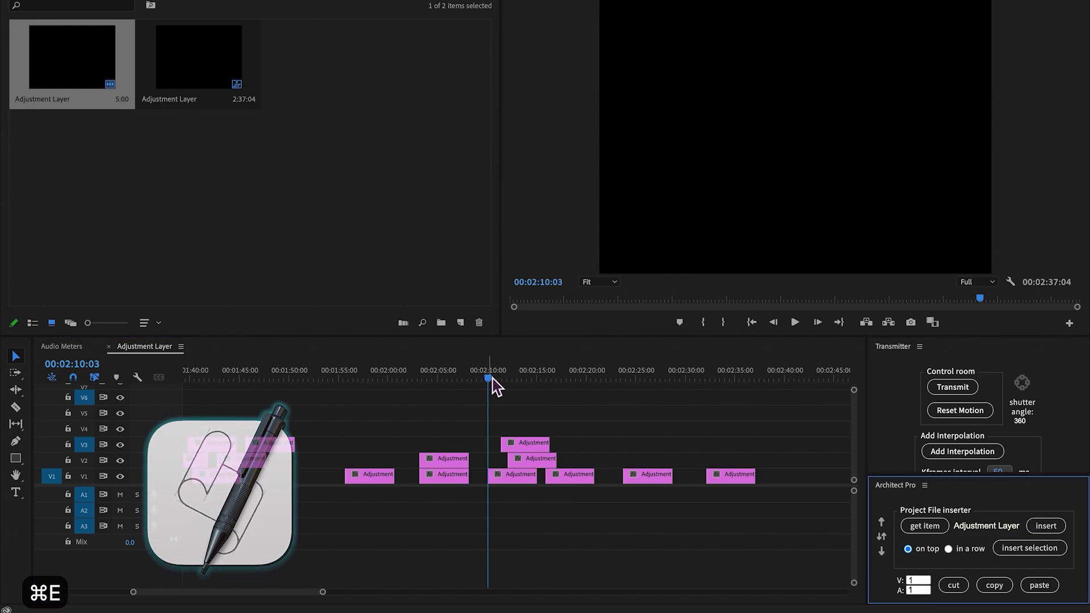
{"action": "left_click_drag", "start_coordinate": [494, 382], "coordinate": [761, 382]}
{"action": "key", "text": "super+e"}
{"action": "left_click", "coordinate": [1045, 525]}
{"action": "key", "text": "super+e"}
{"action": "key", "text": "super+e"}
{"action": "scroll", "coordinate": [679, 423], "scroll_direction": "down", "scroll_amount": 10}
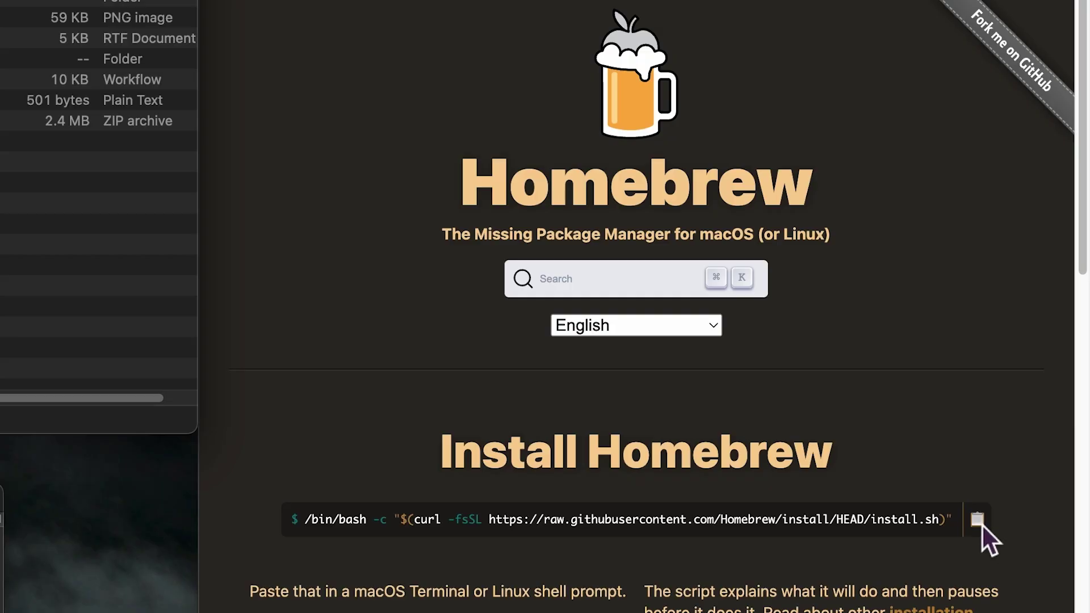
- Run the Homebrew install command in Terminal, entering the sudo password and confirming
{"action": "left_click", "coordinate": [981, 523]}
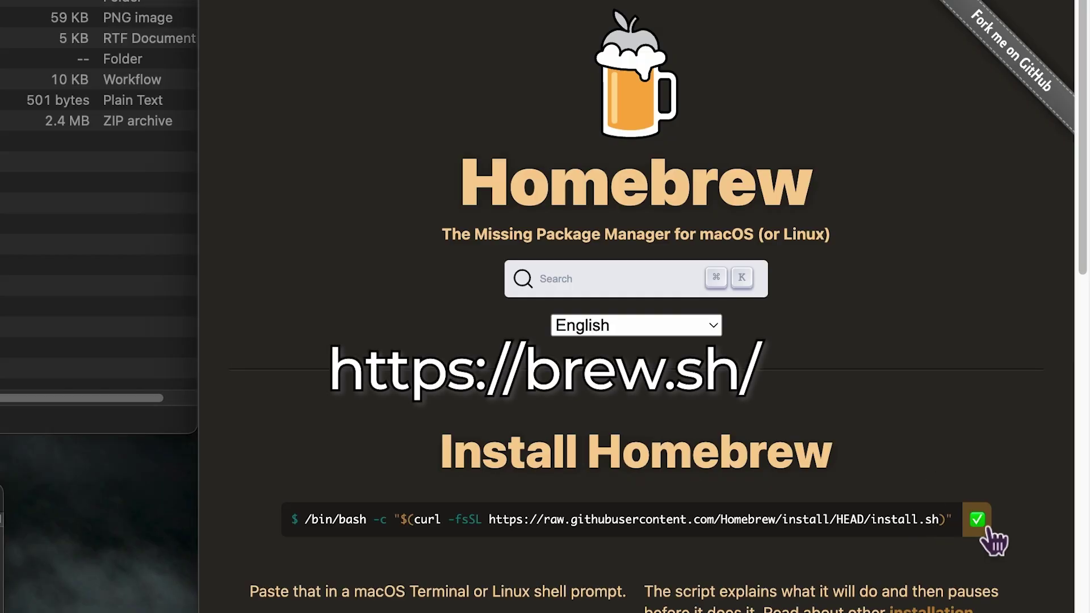
{"action": "left_click", "coordinate": [244, 256]}
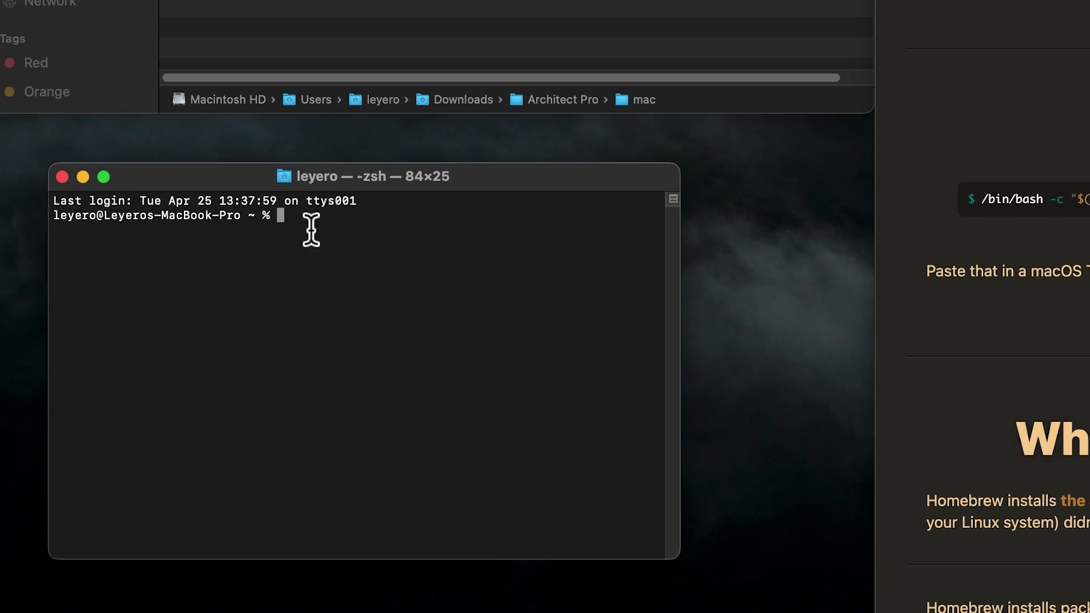
{"action": "key", "text": "super+v"}
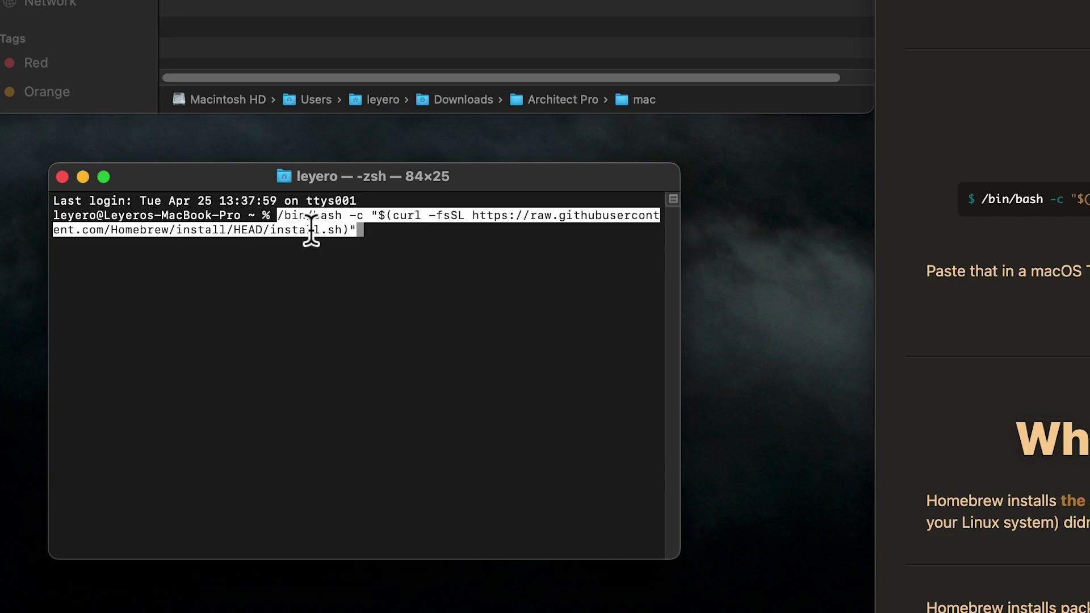
{"action": "key", "text": "Return"}
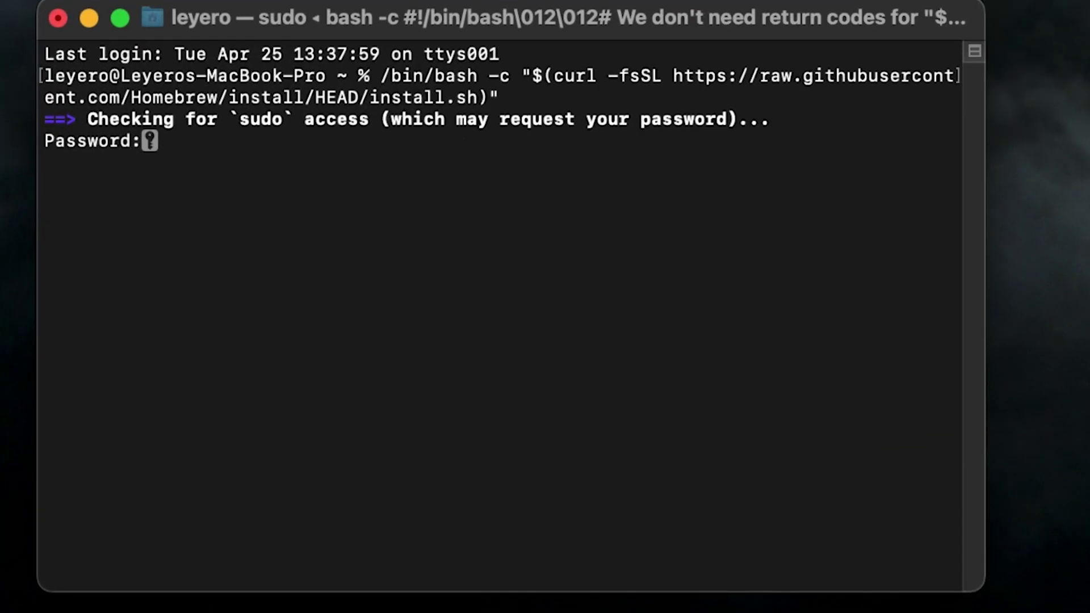
{"action": "key", "text": "Return"}
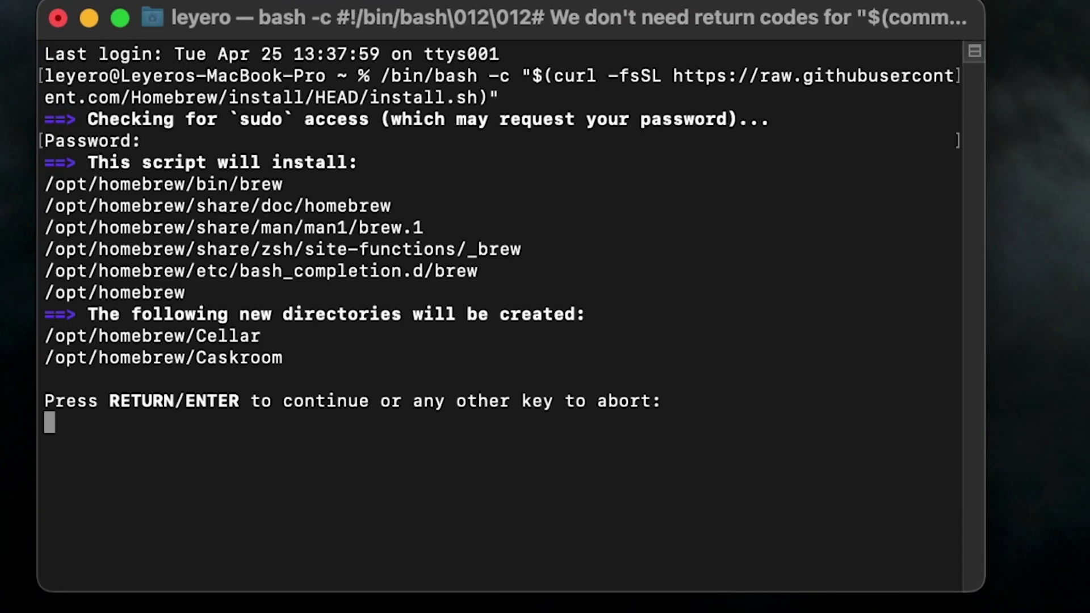
{"action": "key", "text": "Return"}
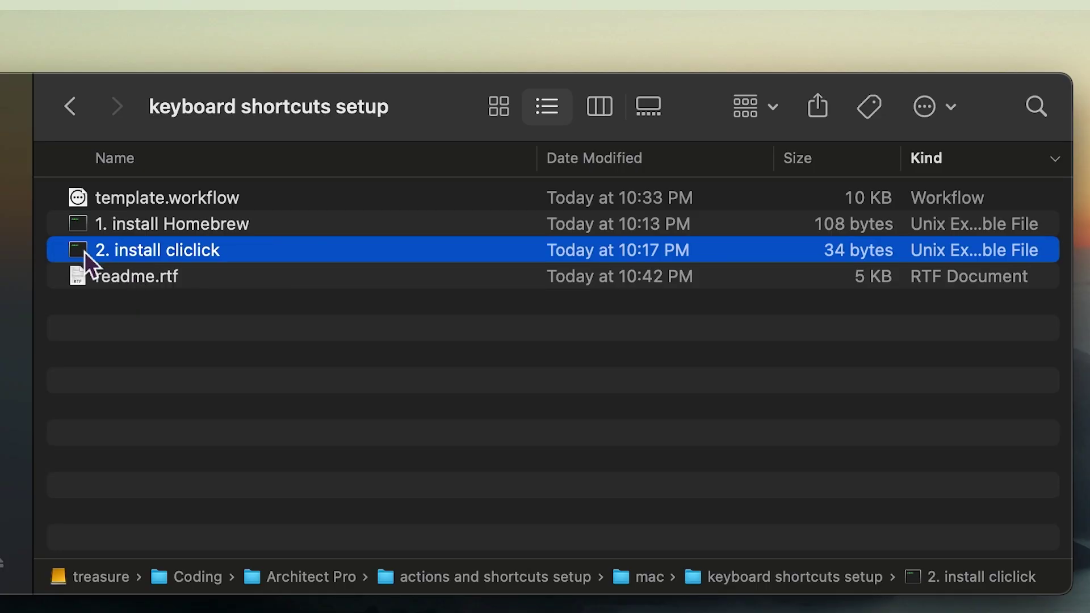
- Open the 2. install cliclick script and run 'brew install cliclick' in Terminal
{"action": "double_click", "coordinate": [84, 251]}
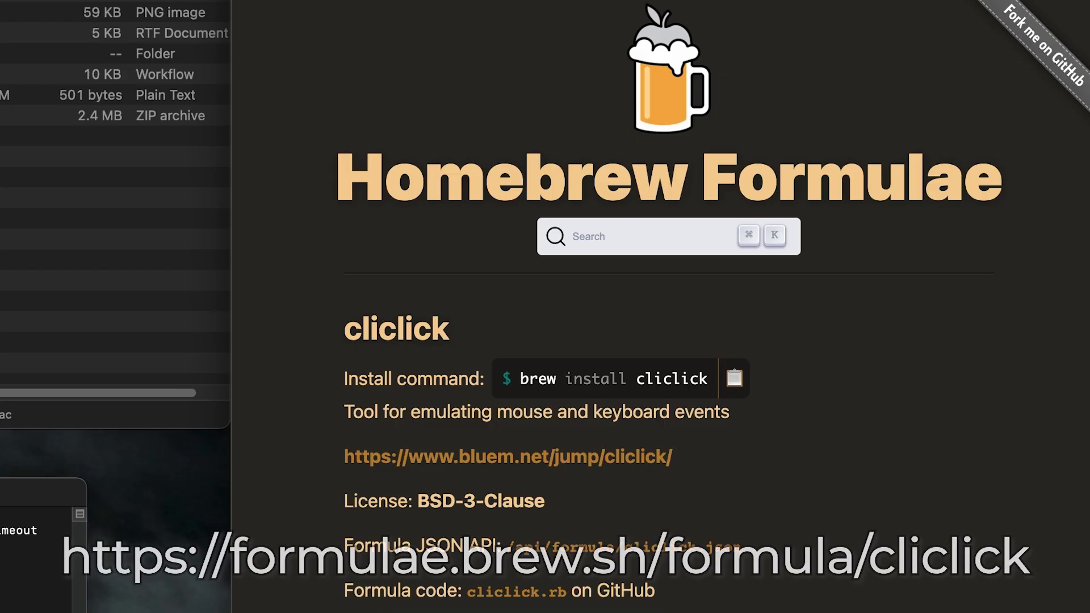
{"action": "left_click", "coordinate": [734, 378]}
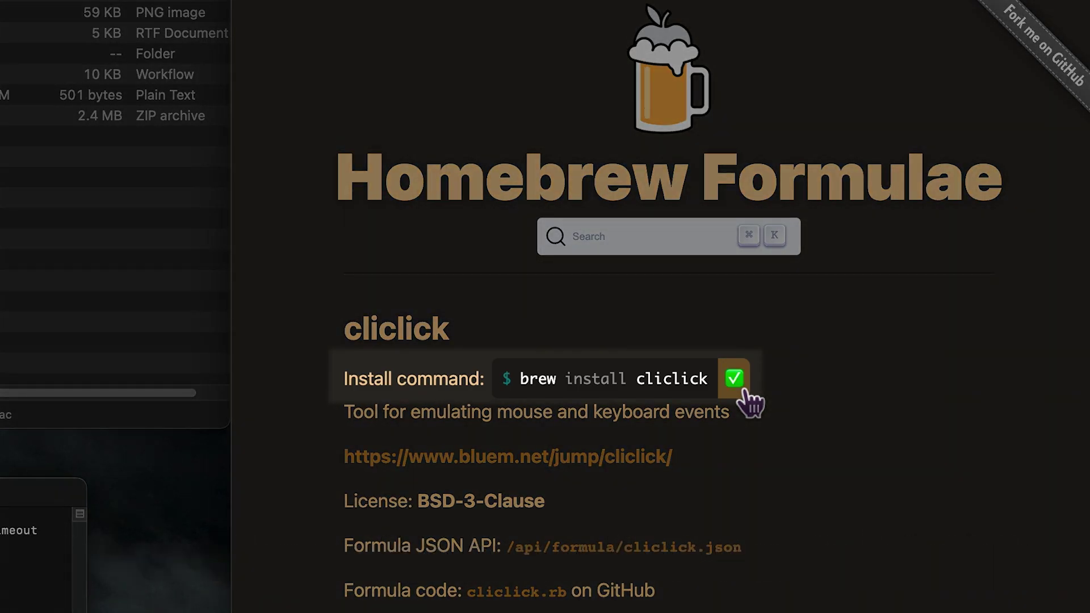
{"action": "key", "text": "super+v"}
{"action": "key", "text": "Return"}
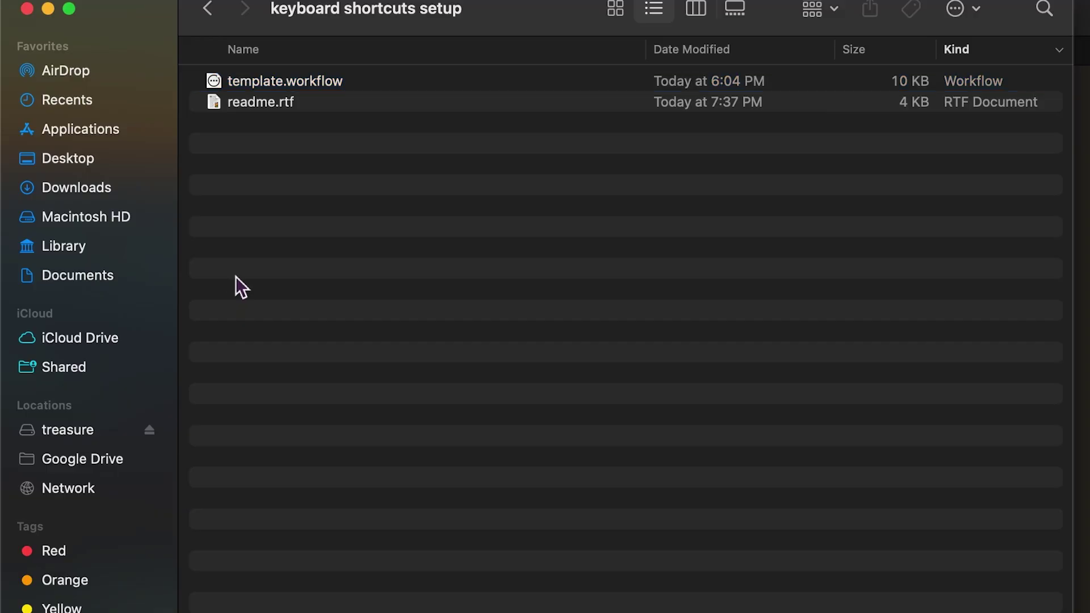
- Open template.workflow in Automator and go to the installed cliclick folder via Go to Folder
{"action": "right_click", "coordinate": [228, 90]}
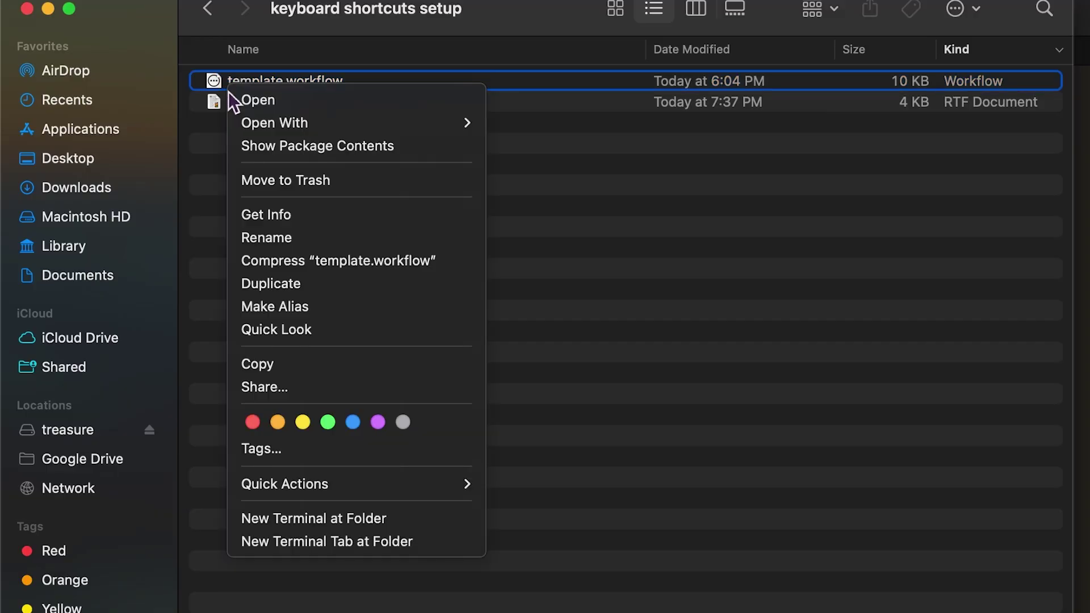
{"action": "mouse_move", "coordinate": [455, 129]}
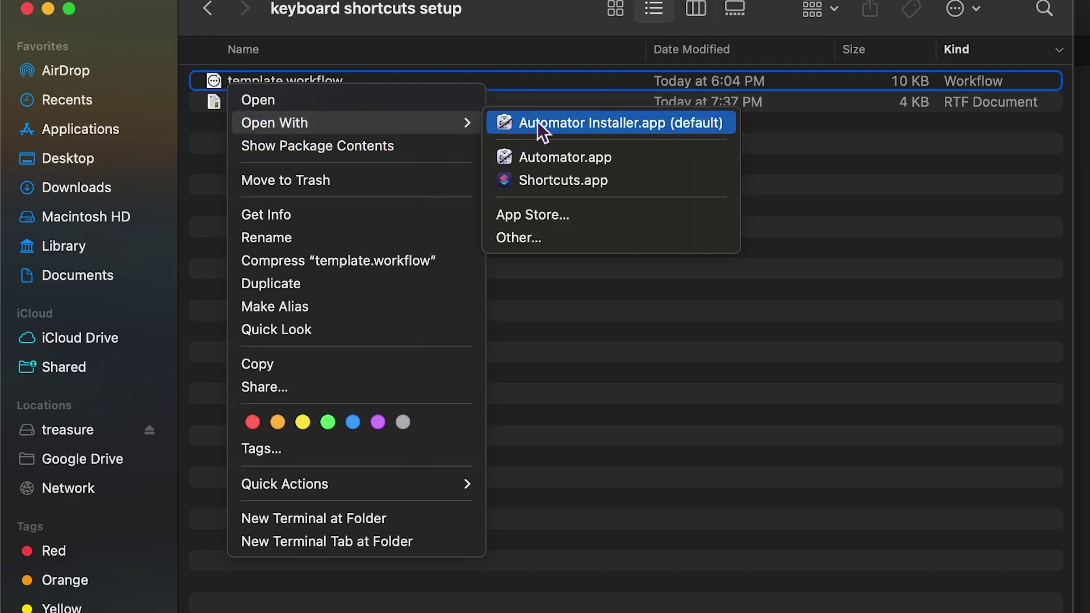
{"action": "left_click", "coordinate": [572, 160]}
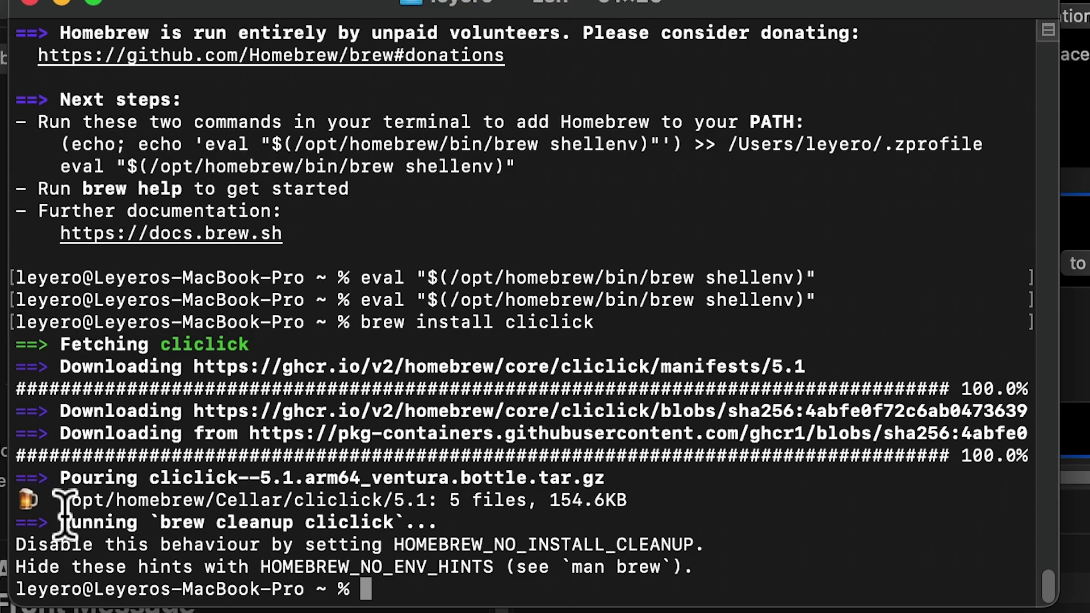
{"action": "double_click", "coordinate": [62, 503]}
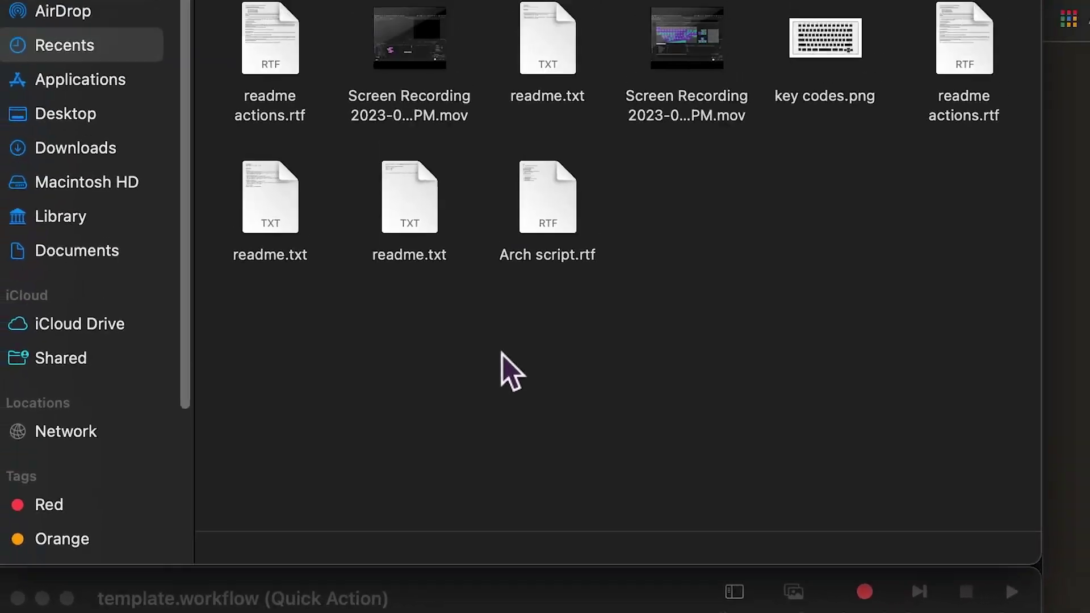
{"action": "key", "text": "super+shift+g"}
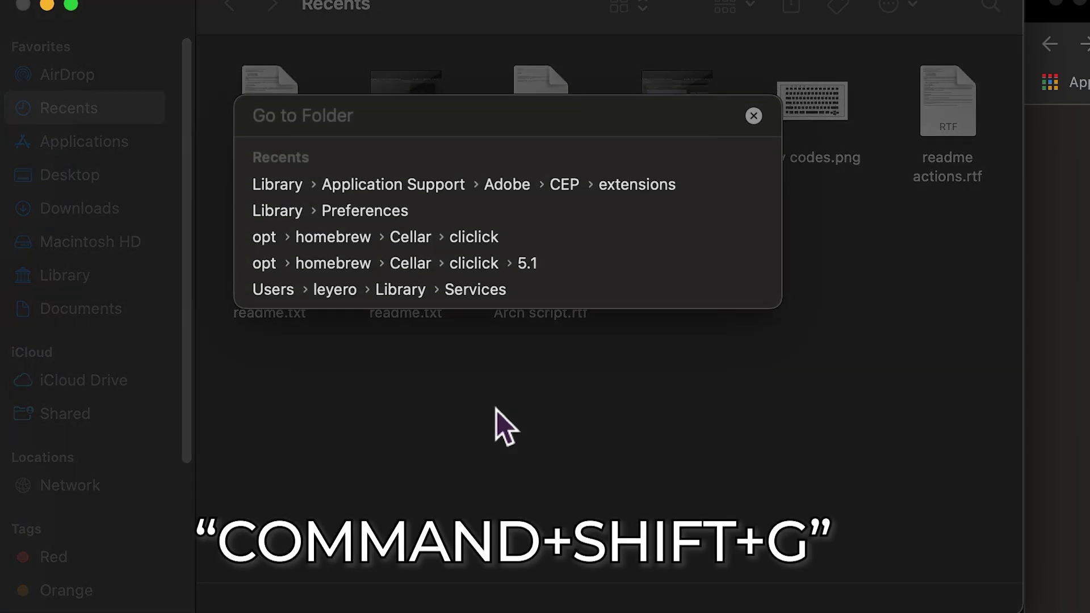
{"action": "key", "text": "super+v"}
{"action": "type", "text": "/"}
{"action": "key", "text": "Return"}
- Copy the cliclick executable's full path from bin and replace the path/to/cliclick placeholder
{"action": "double_click", "coordinate": [243, 88]}
{"action": "left_click", "coordinate": [263, 90]}
{"action": "right_click", "coordinate": [822, 600]}
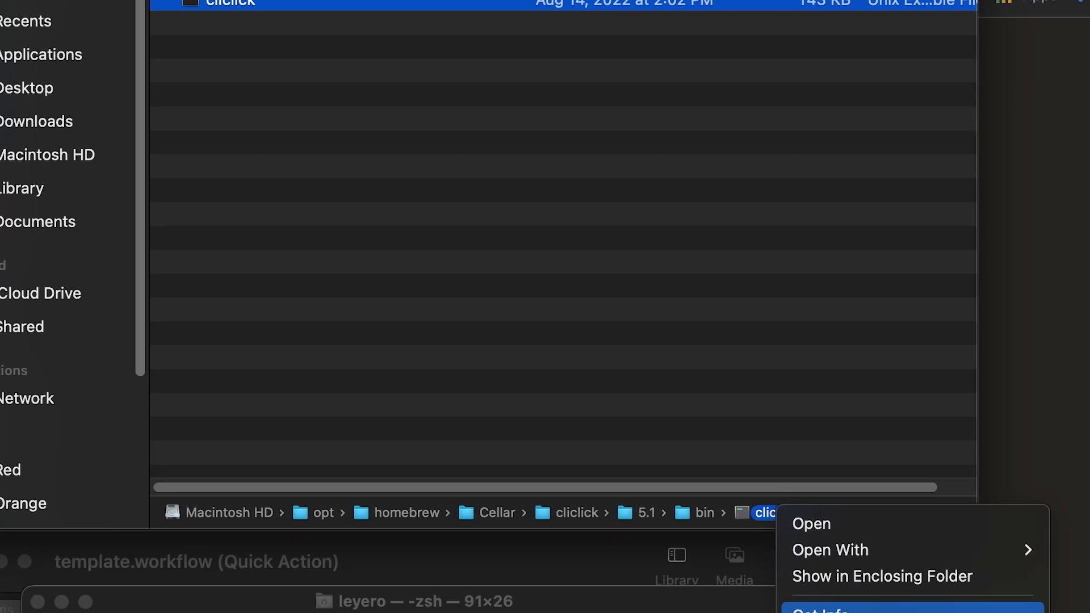
{"action": "left_click", "coordinate": [817, 574]}
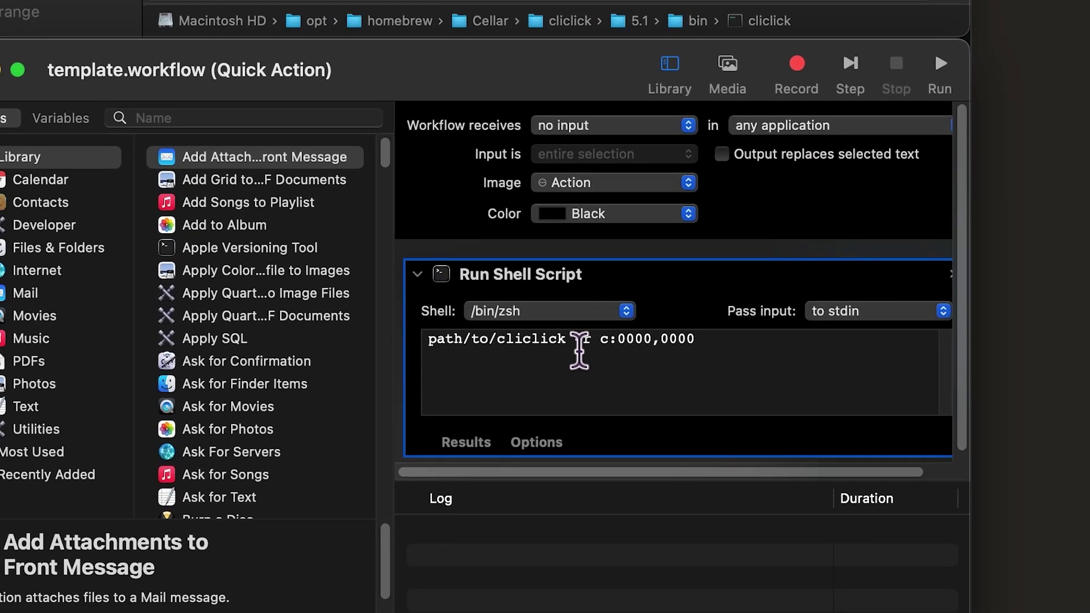
{"action": "left_click_drag", "start_coordinate": [568, 341], "coordinate": [428, 343]}
{"action": "key", "text": "super+v"}
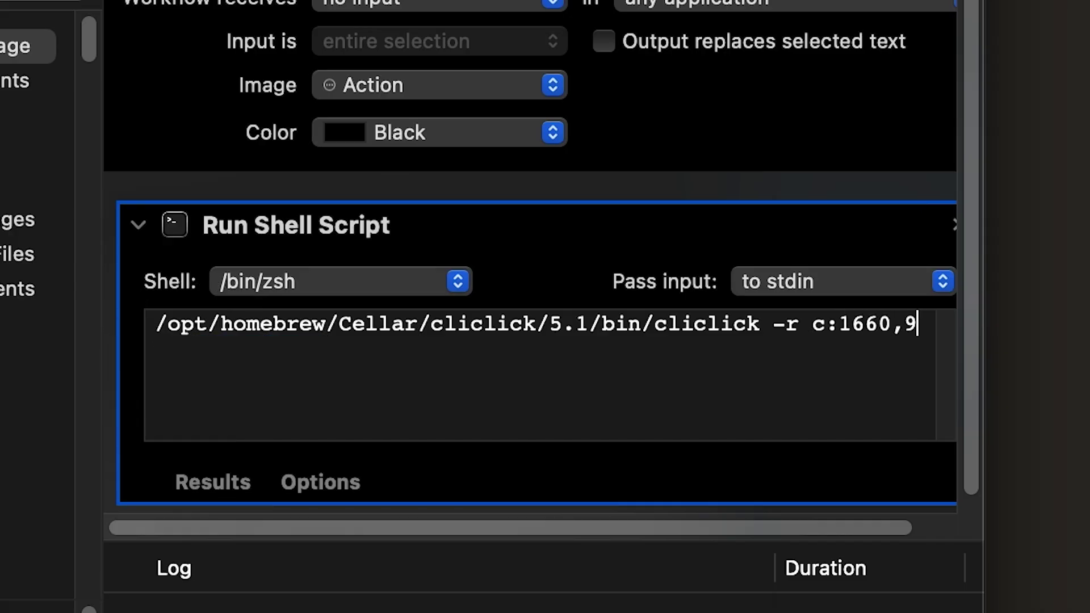
- Set the click target to c:1660,973, run the workflow to test it, and duplicate it
{"action": "type", "text": "73"}
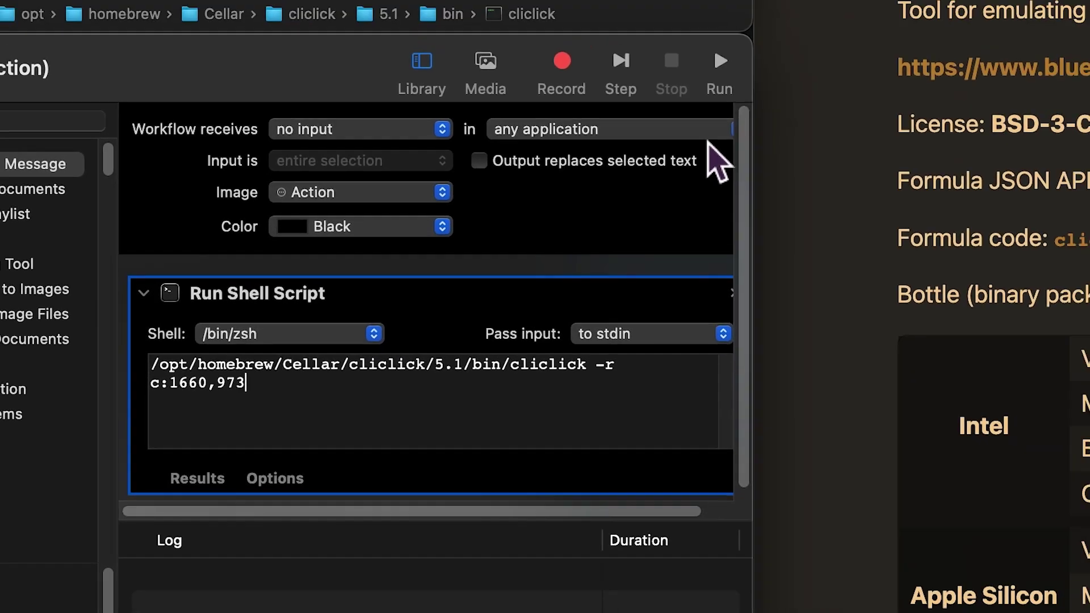
{"action": "left_click", "coordinate": [710, 68]}
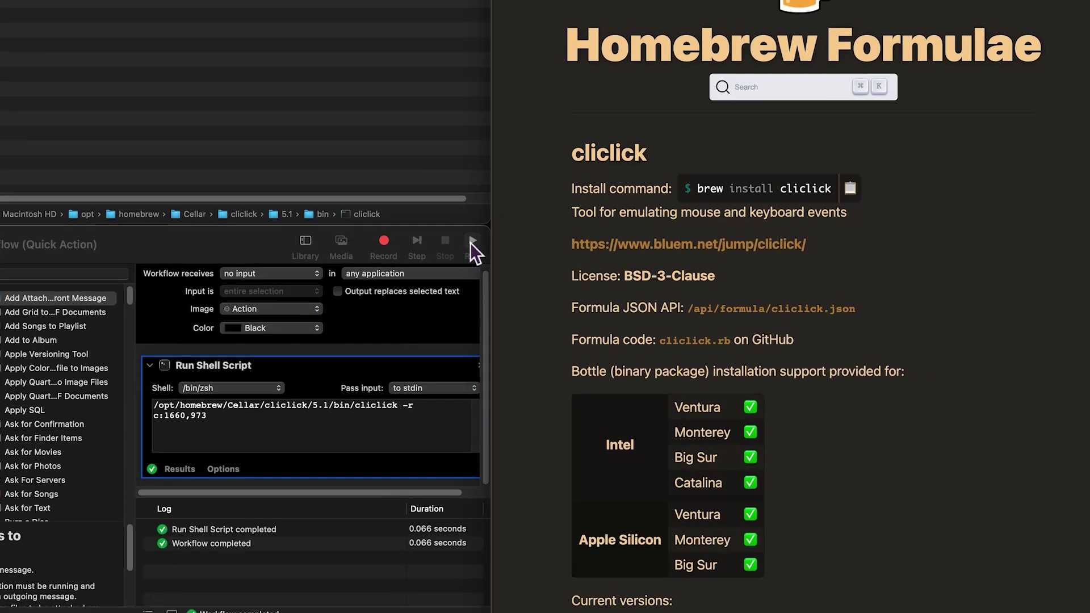
{"action": "left_click", "coordinate": [347, 442]}
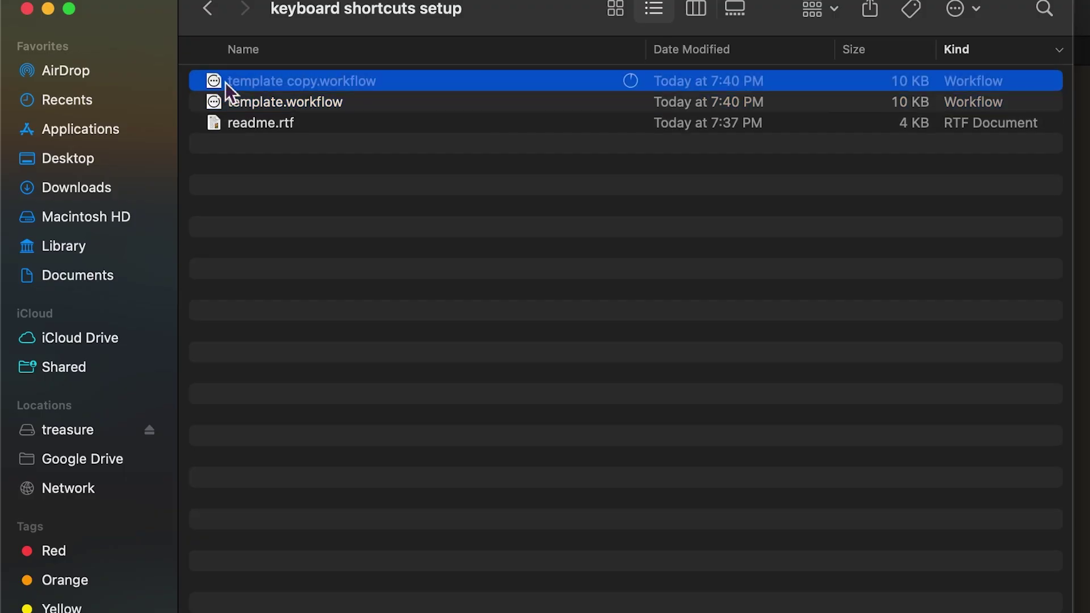
{"action": "key", "text": "super+d"}
- Make another template duplicate, rename it, and install copy.workflow as a Quick Action, replacing the existing one
{"action": "key", "text": "super+d"}
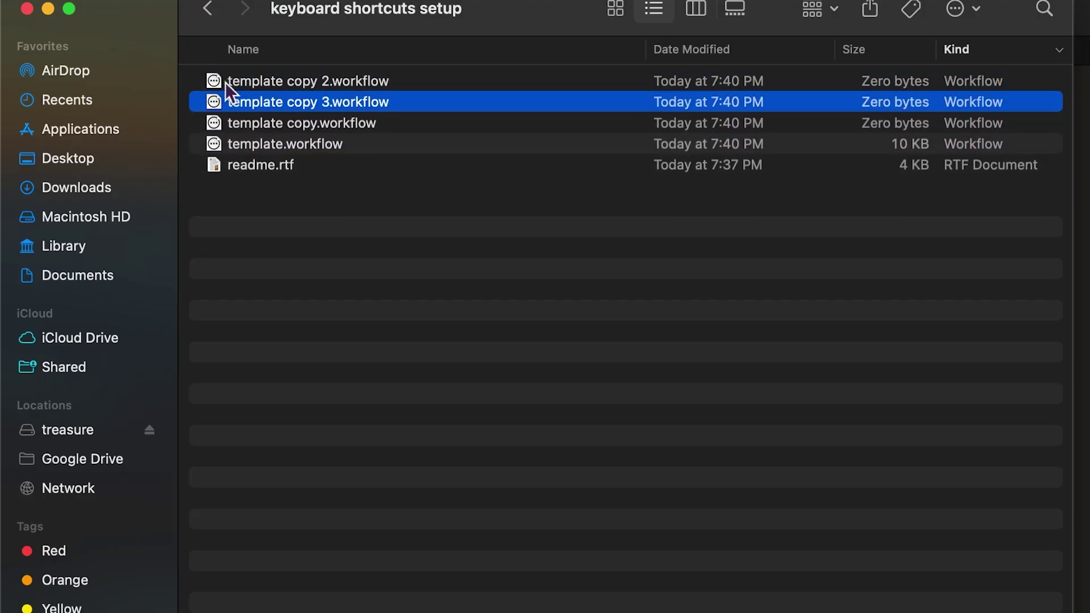
{"action": "key", "text": "super+d"}
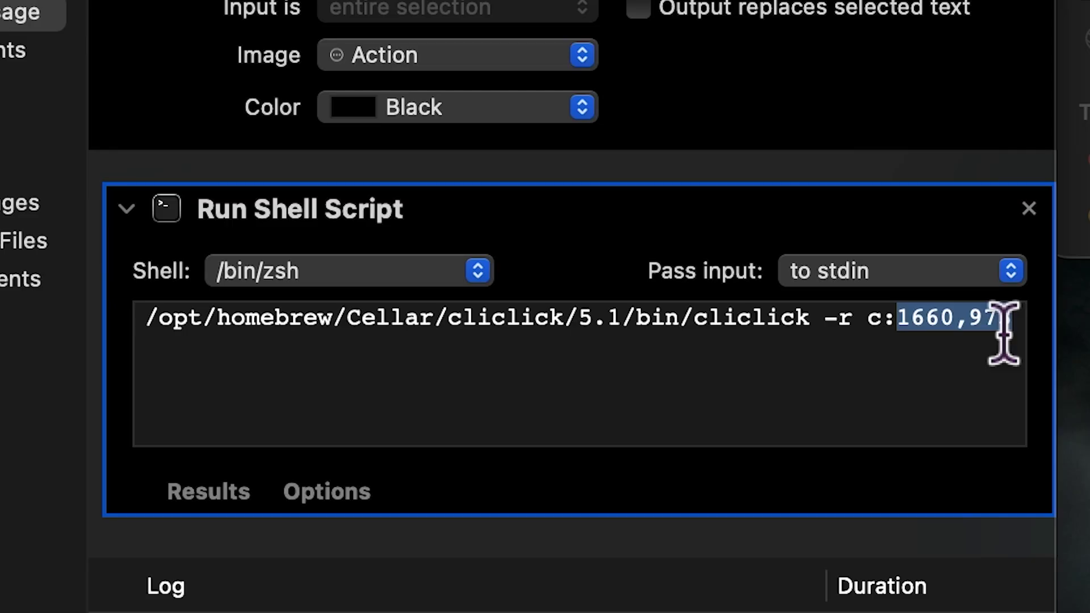
{"action": "type", "text": "1234"}
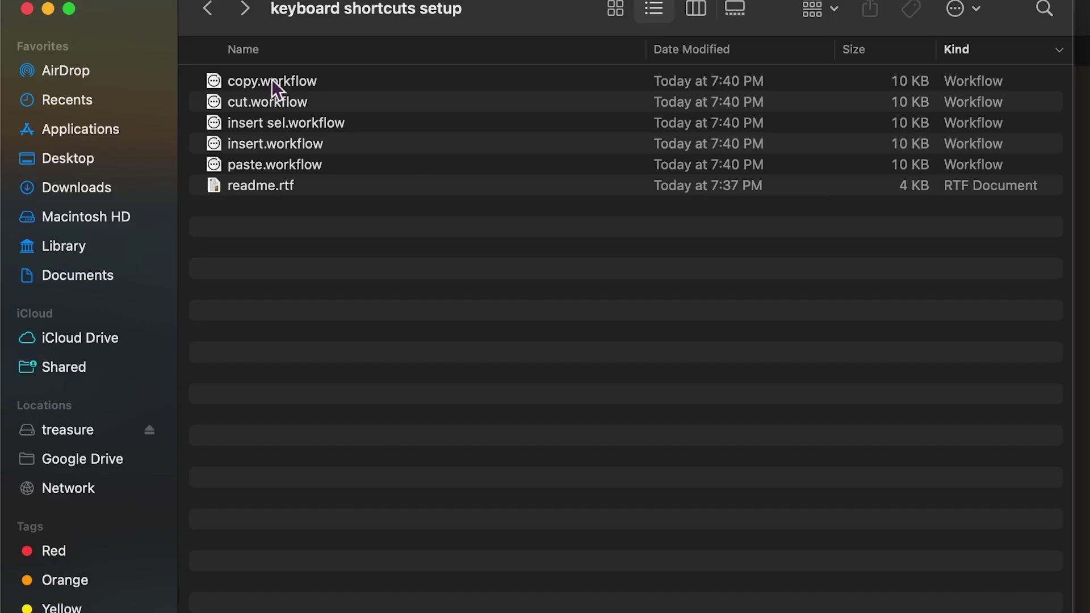
{"action": "double_click", "coordinate": [270, 84]}
{"action": "left_click", "coordinate": [763, 379]}
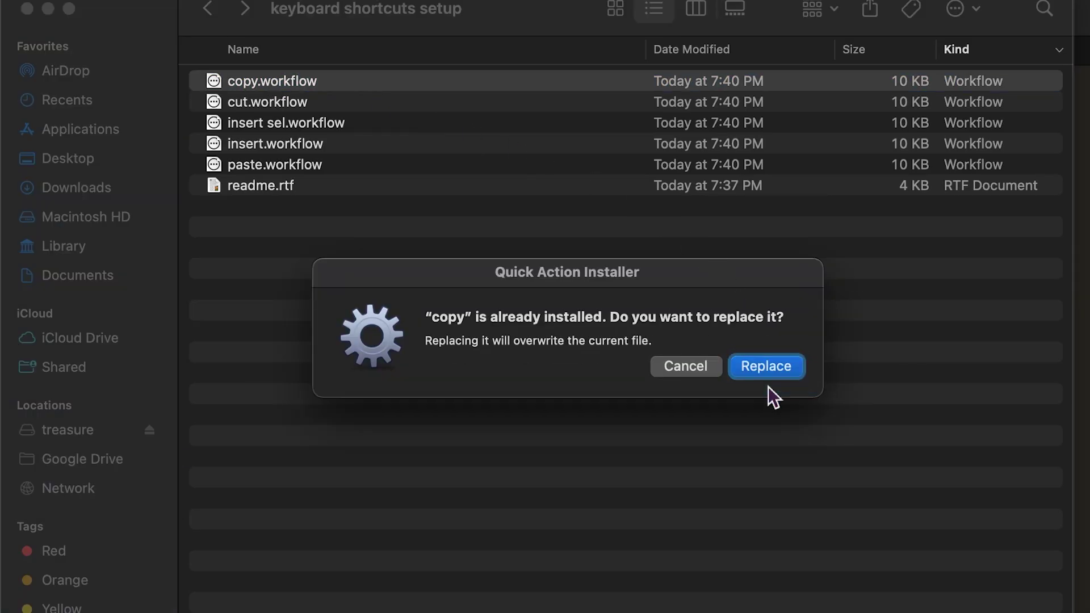
{"action": "left_click", "coordinate": [764, 368]}
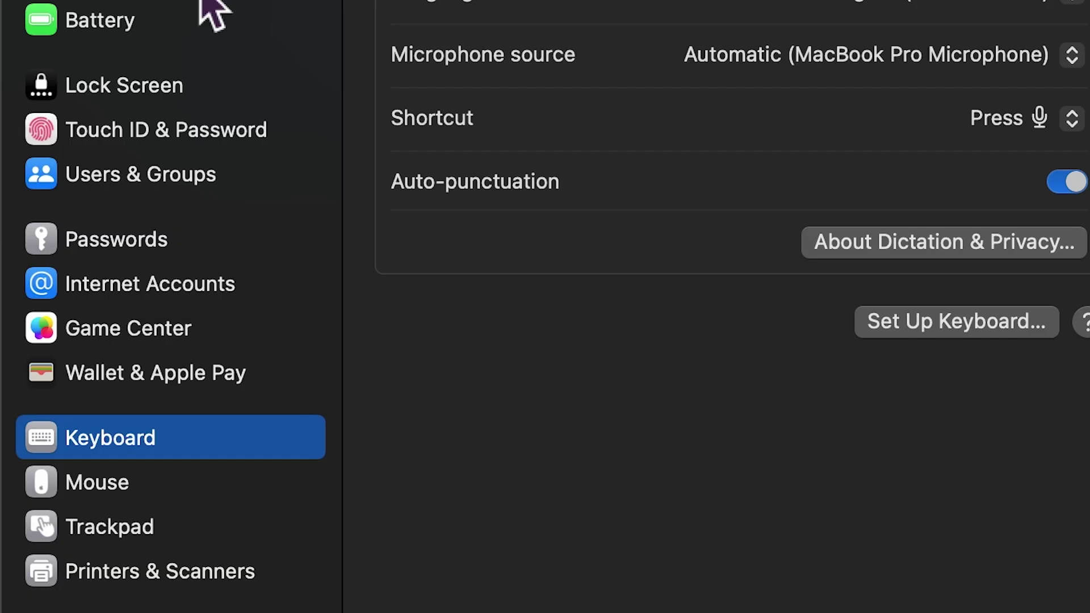
- Under Services > General, assign copy ^⌘C, cut ^⌘X, insert ⌘E and paste ^⌘V
{"action": "left_click", "coordinate": [1024, 225]}
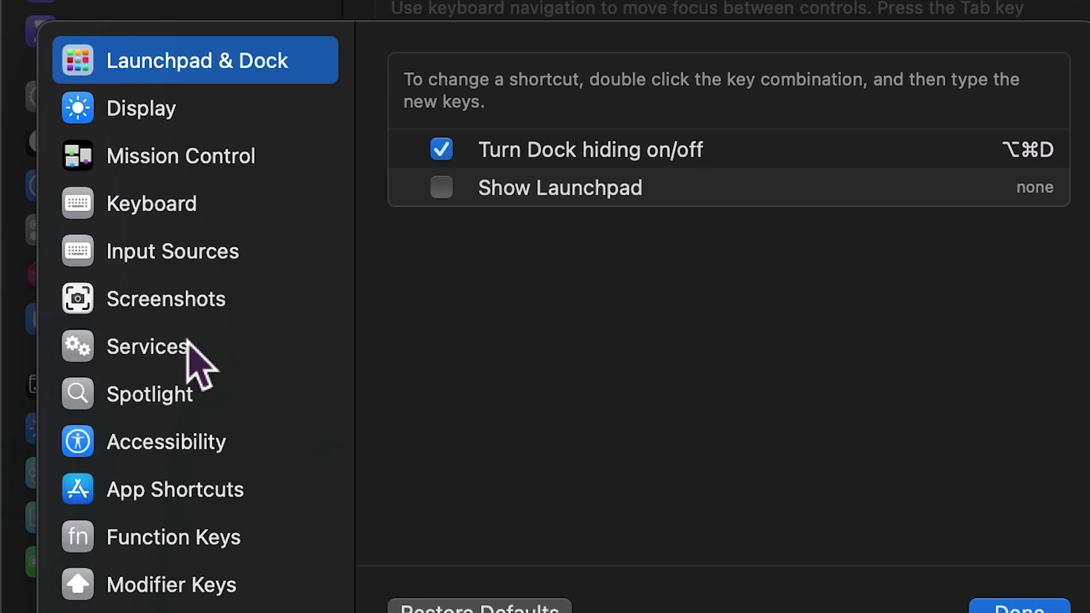
{"action": "left_click", "coordinate": [190, 348]}
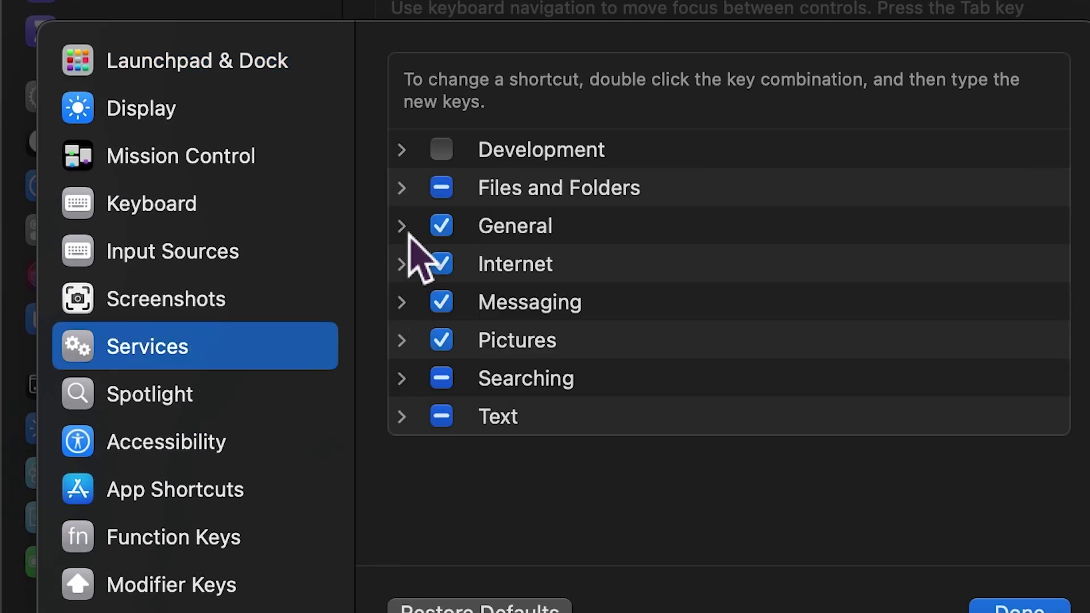
{"action": "left_click", "coordinate": [401, 226]}
{"action": "double_click", "coordinate": [1036, 265]}
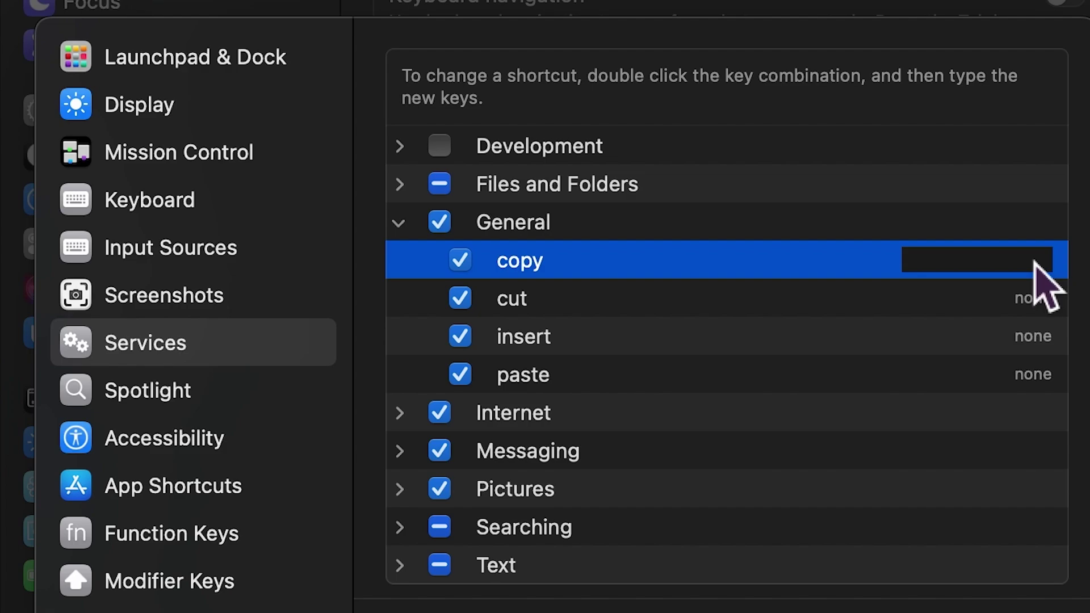
{"action": "key", "text": "ctrl+super+c"}
{"action": "double_click", "coordinate": [1034, 298]}
{"action": "key", "text": "ctrl+super+x"}
{"action": "double_click", "coordinate": [1036, 336]}
{"action": "key", "text": "super+e"}
{"action": "double_click", "coordinate": [1038, 385]}
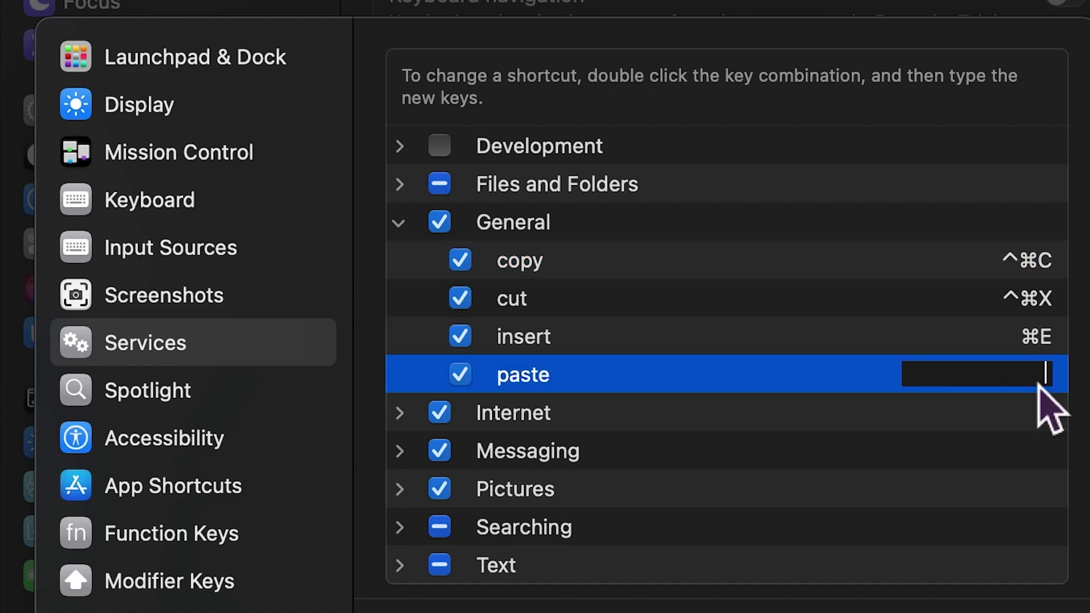
{"action": "key", "text": "ctrl+super+v"}
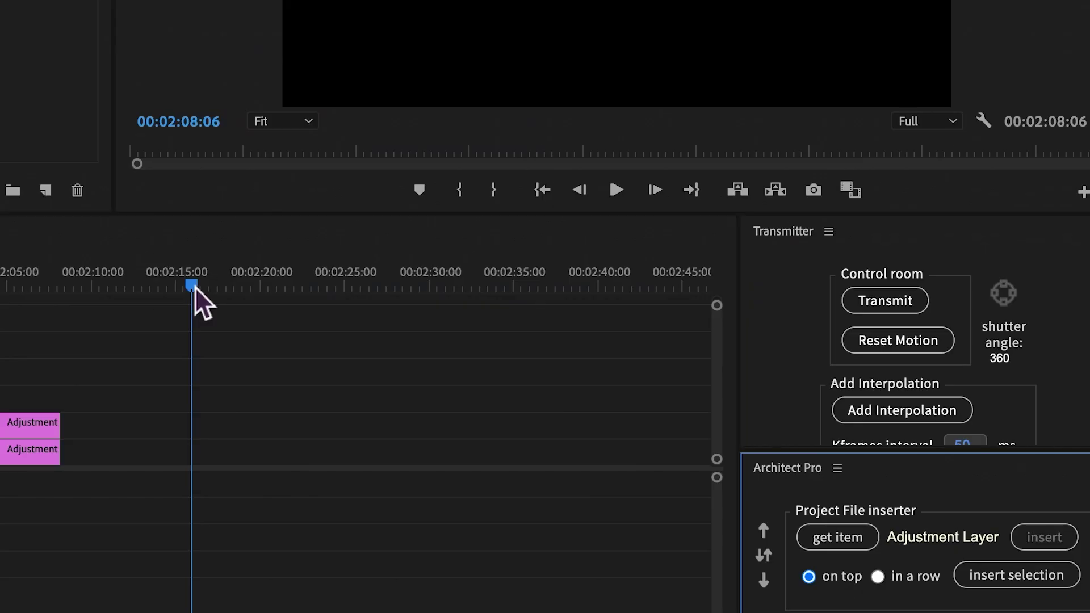
- Insert three Adjustment Layer clips with Ctrl+Shift+I, then the Riser clip and selected footage in a row
{"action": "key", "text": "ctrl+shift+i"}
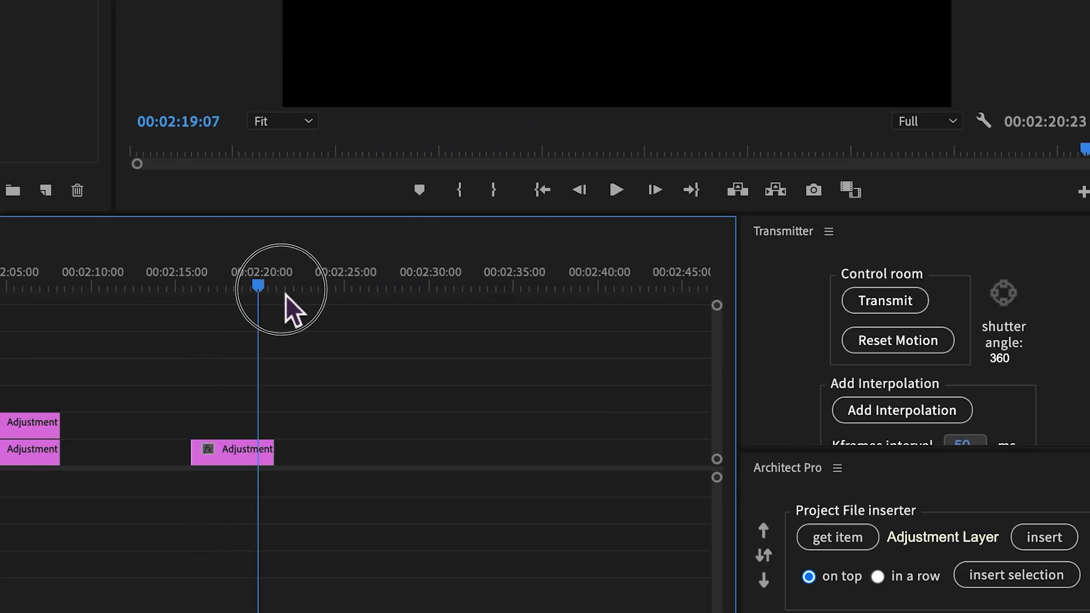
{"action": "left_click", "coordinate": [324, 289]}
{"action": "key", "text": "ctrl+shift+i"}
{"action": "left_click_drag", "start_coordinate": [329, 288], "coordinate": [128, 303]}
{"action": "key", "text": "ctrl+shift+i"}
{"action": "key", "text": "ctrl+shift+i"}
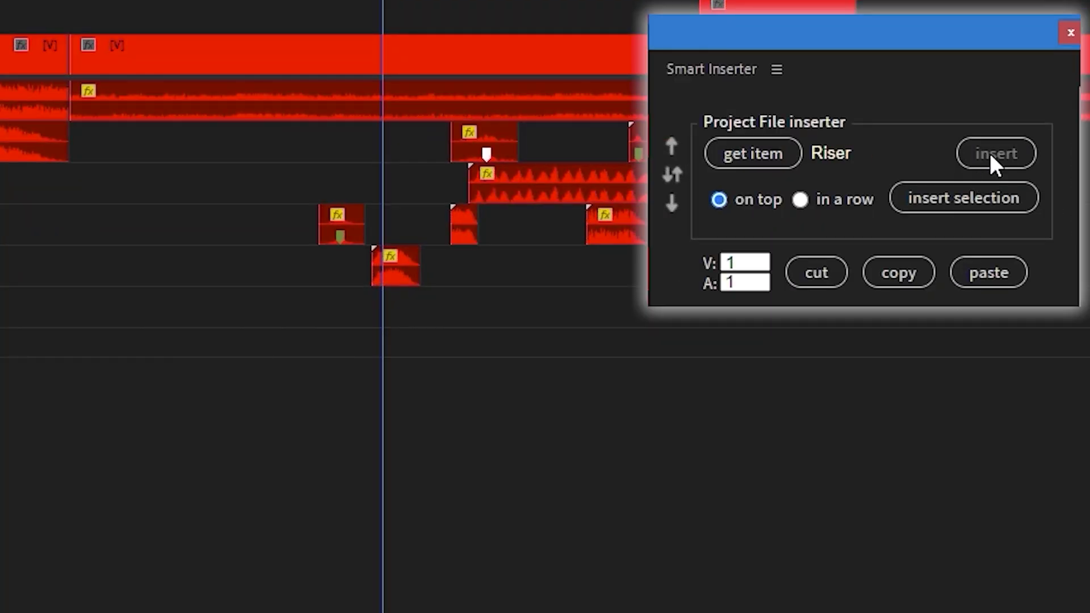
{"action": "left_click", "coordinate": [990, 152]}
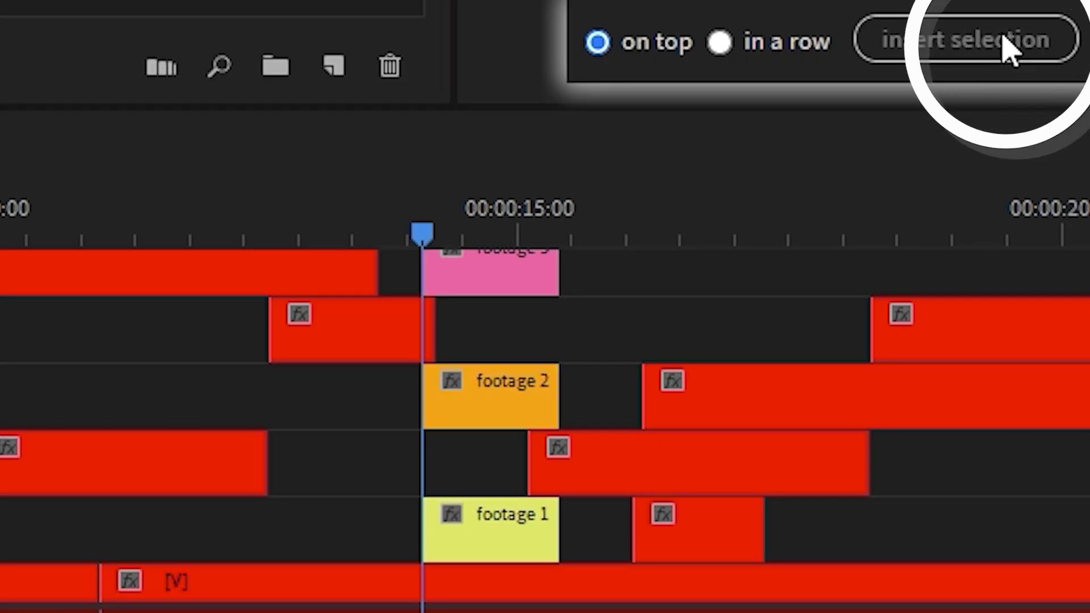
{"action": "left_click", "coordinate": [894, 47]}
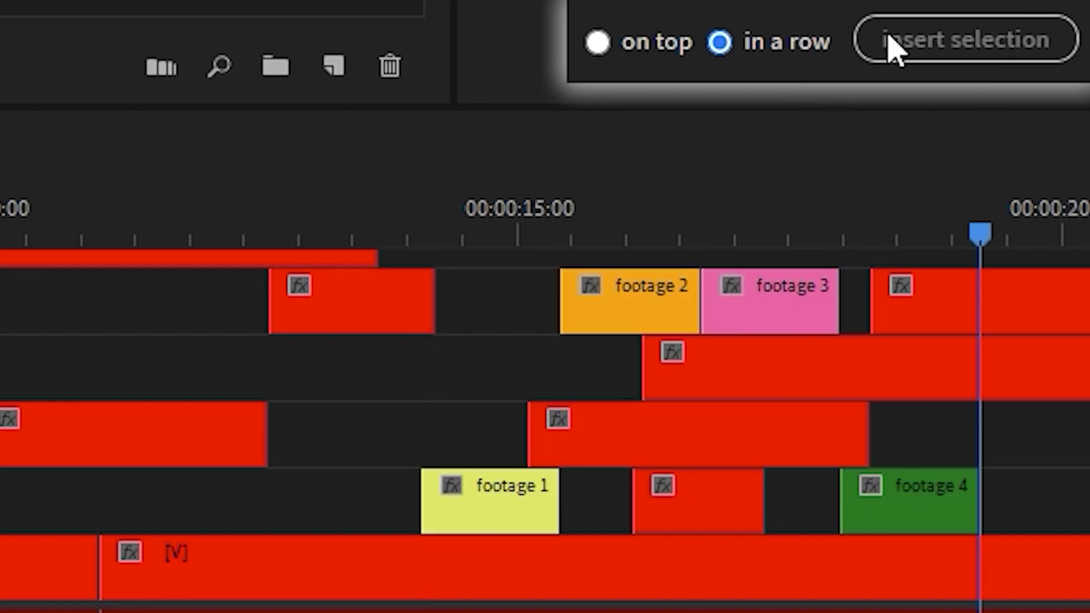